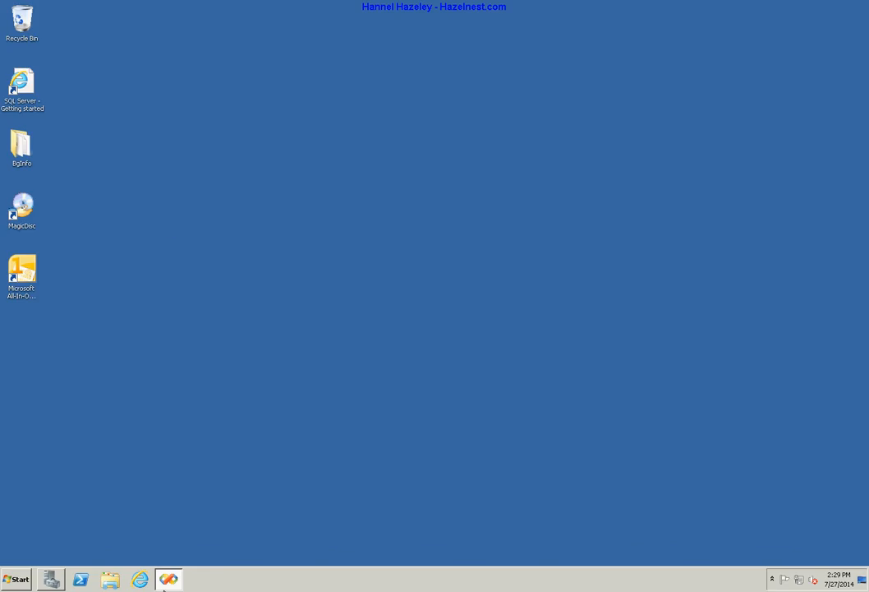
Bring up Internet Explorer's jump list from its taskbar icon
right_click(139, 580)
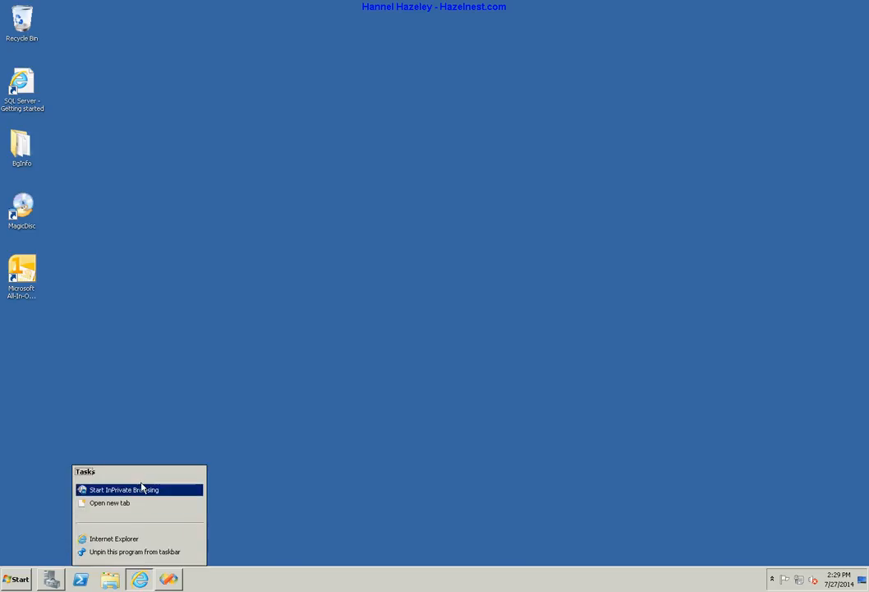
click(144, 490)
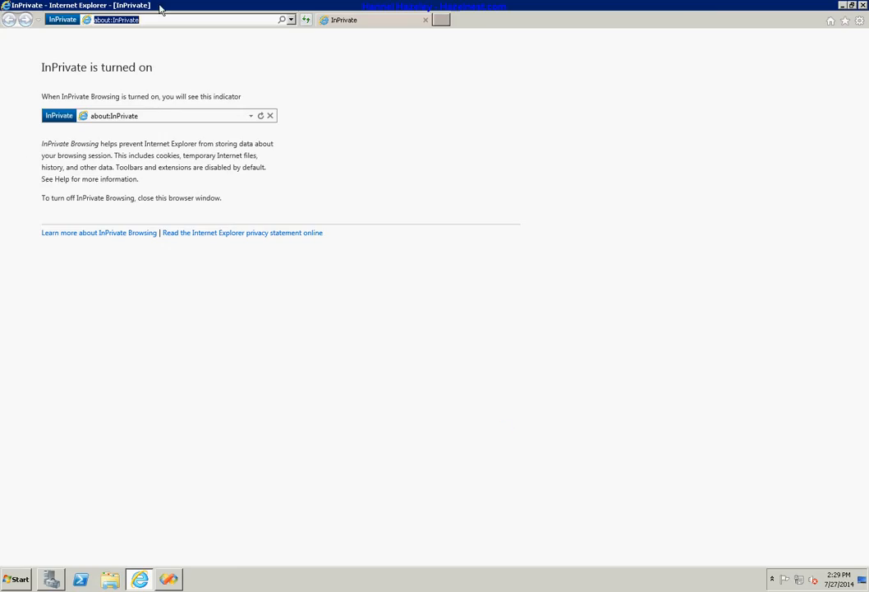
click(167, 20)
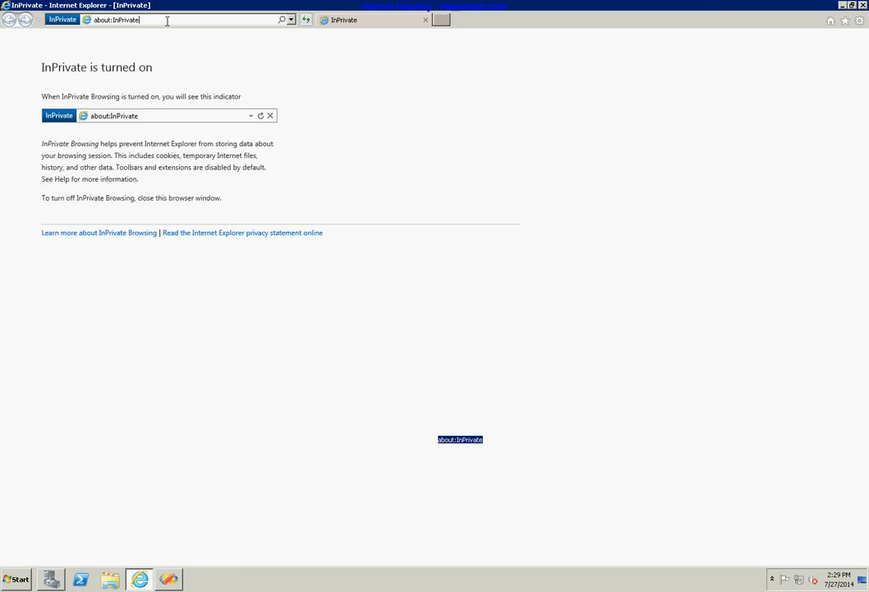
double_click(167, 20)
text(http)
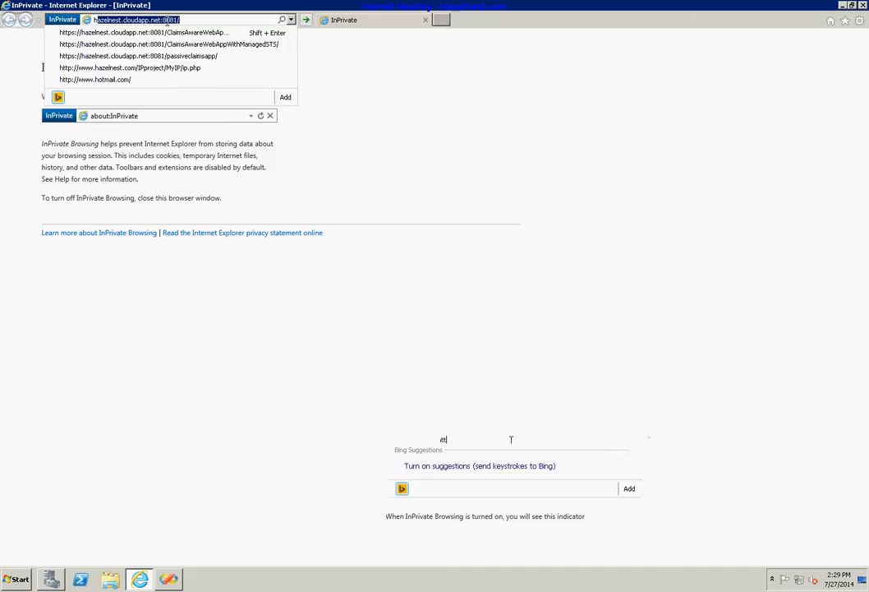
text(s)
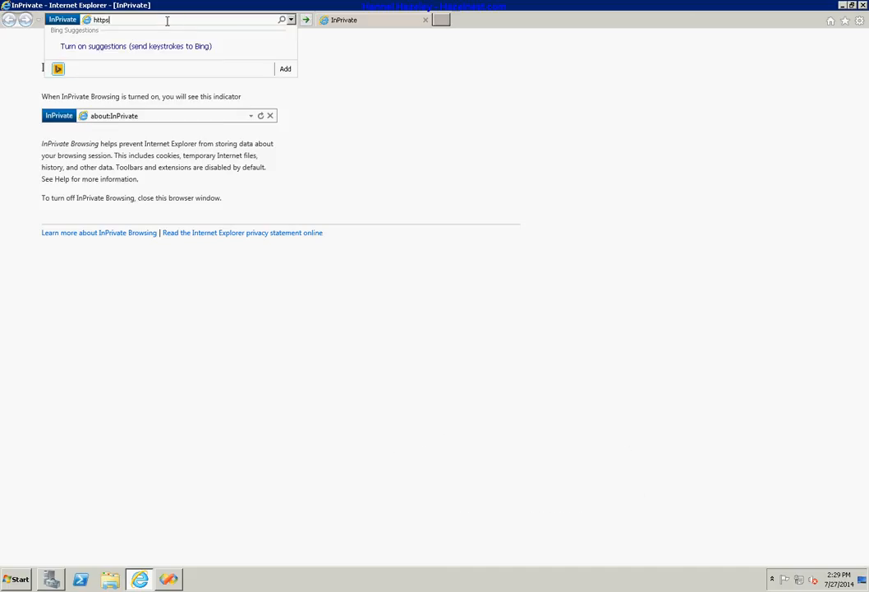
text(://)
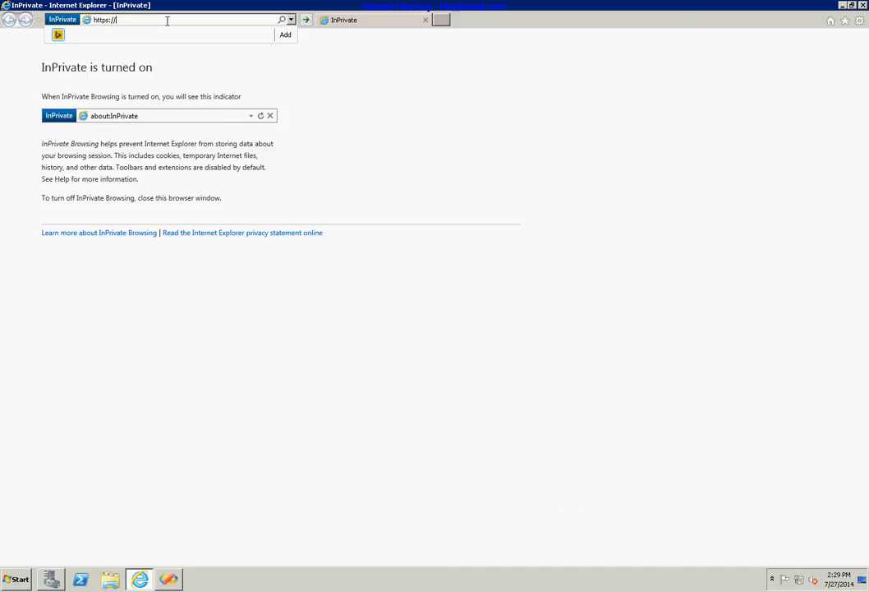
text(w12)
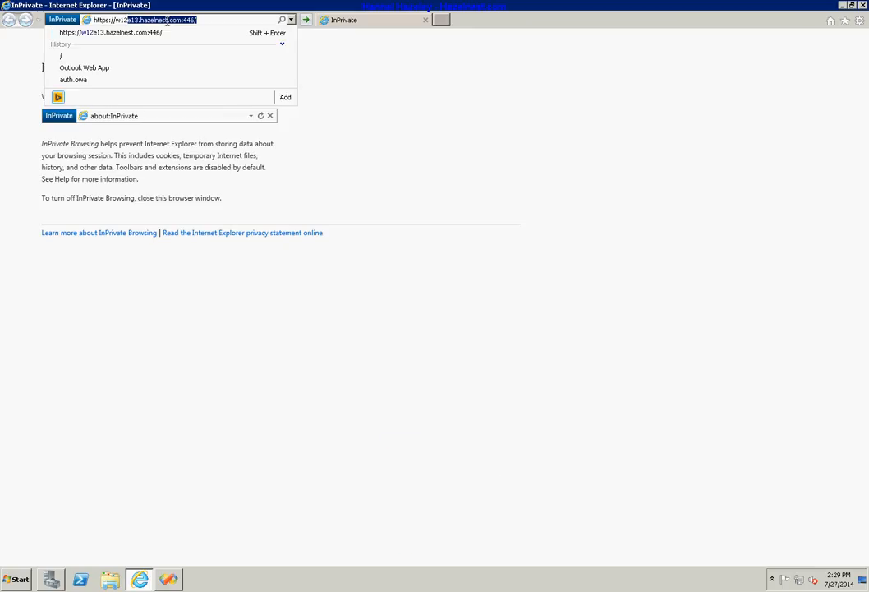
text(e13.hazelnest.com)
key(Delete)
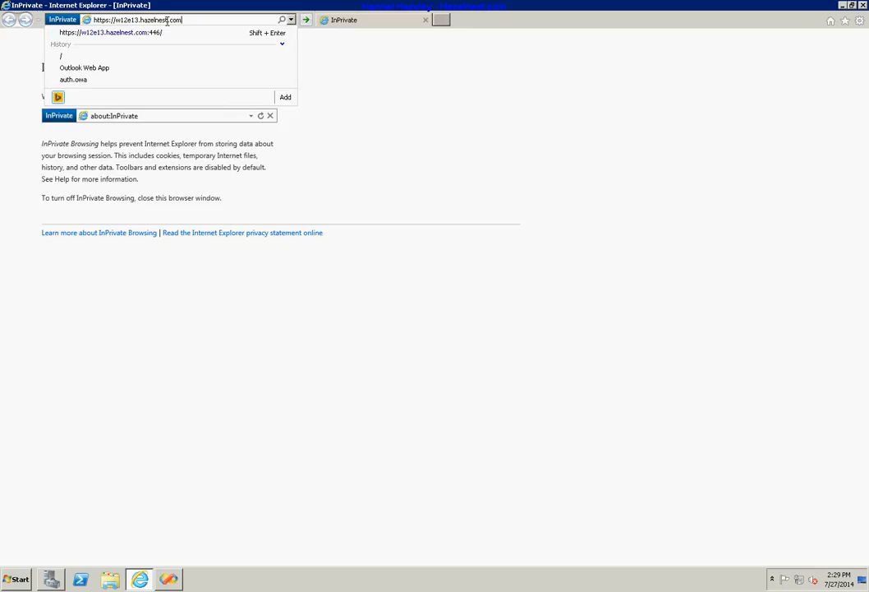
key(Return)
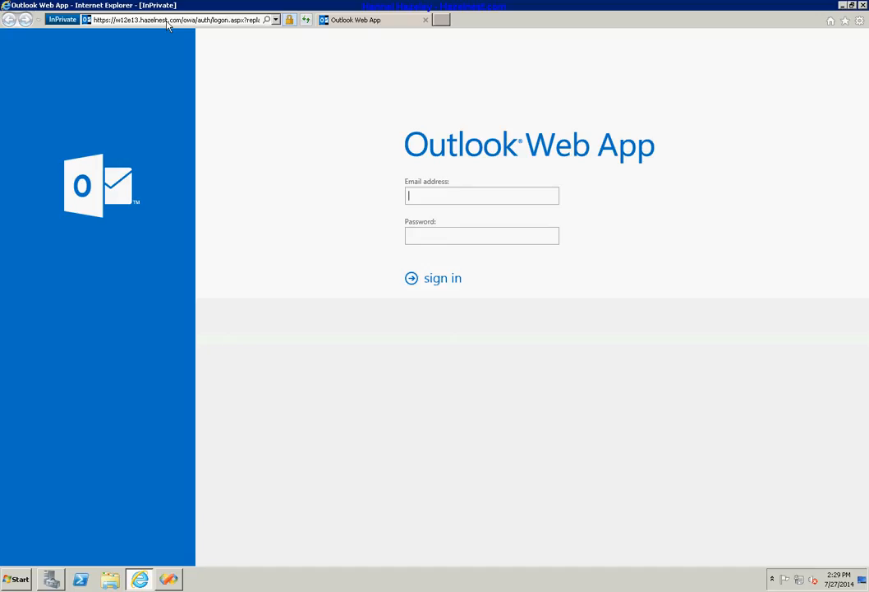
click(842, 9)
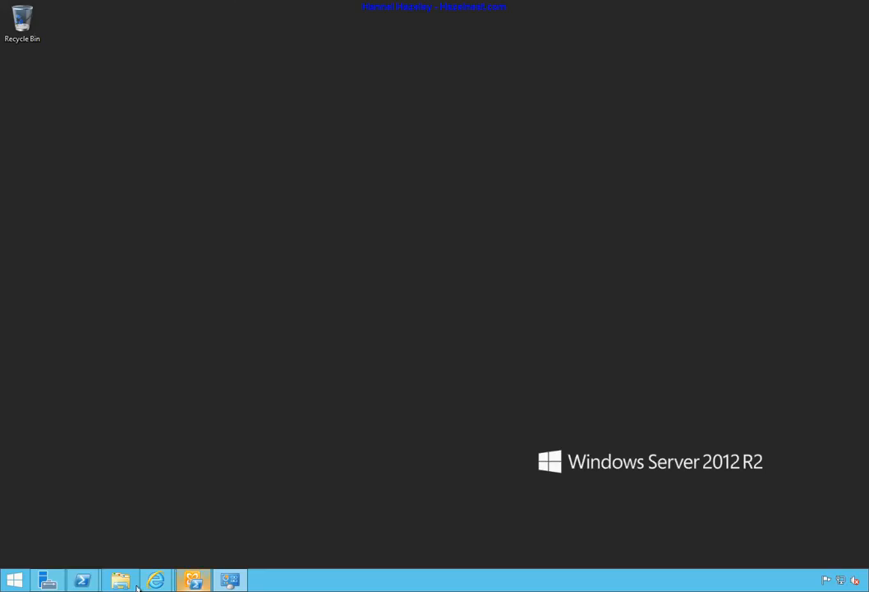
Launch Network Load Balancing Manager from Server Manager Tools, maximize it, and show the cluster menu
click(47, 580)
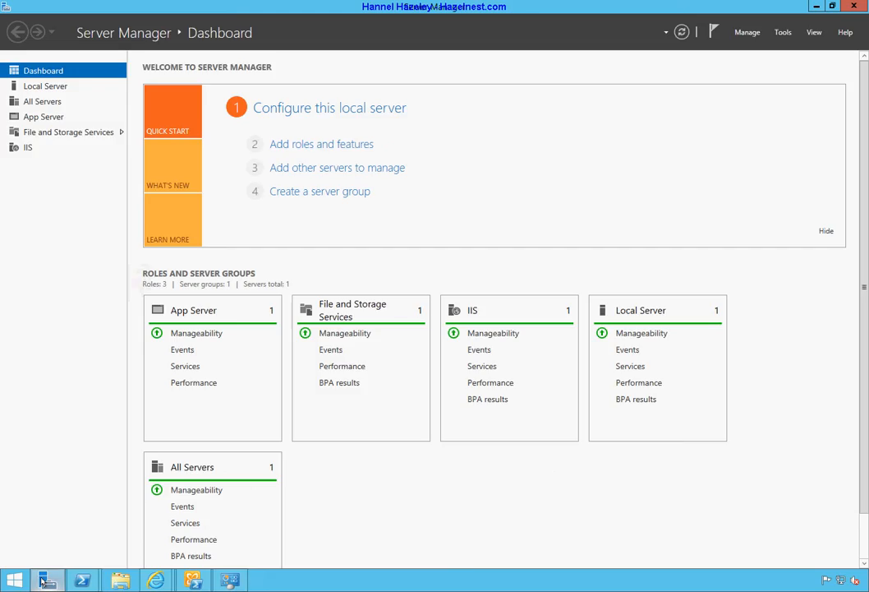
click(783, 35)
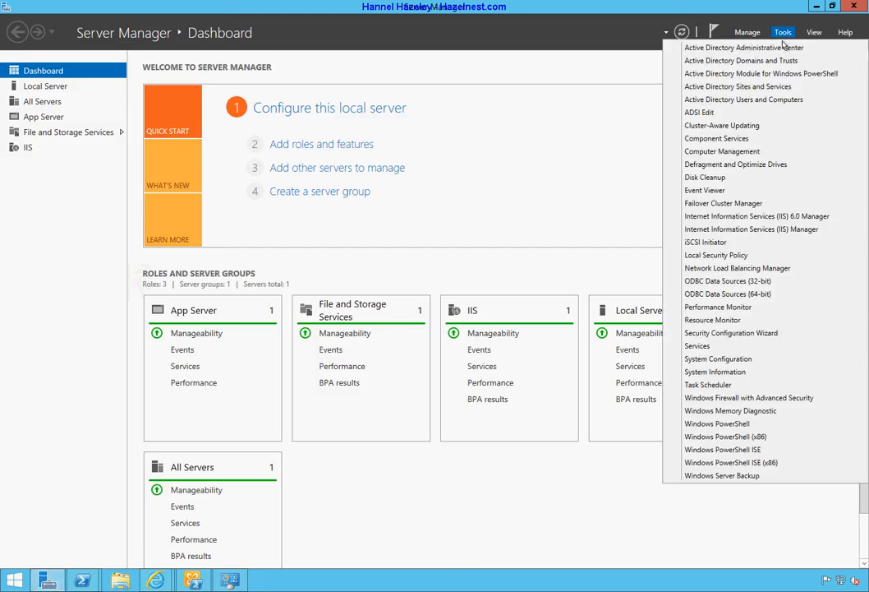
click(769, 269)
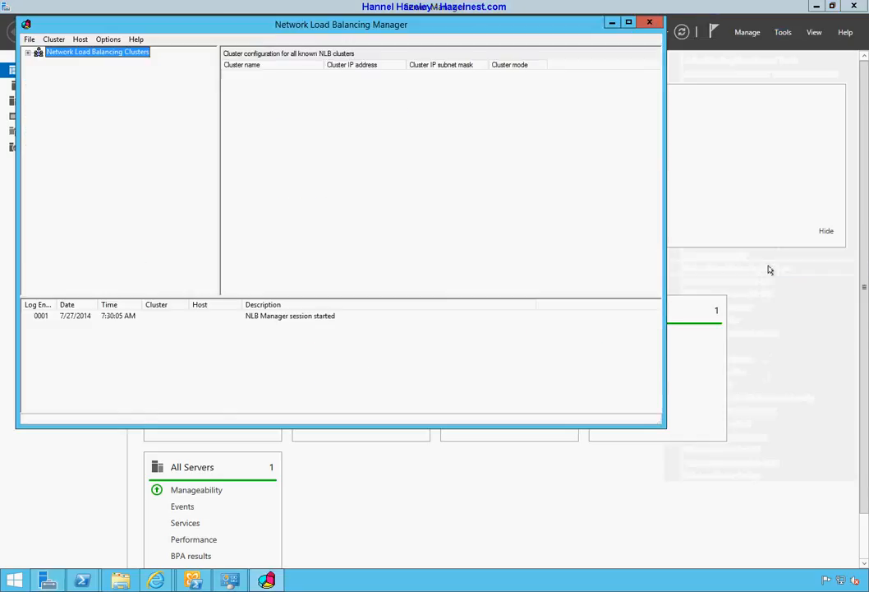
double_click(415, 25)
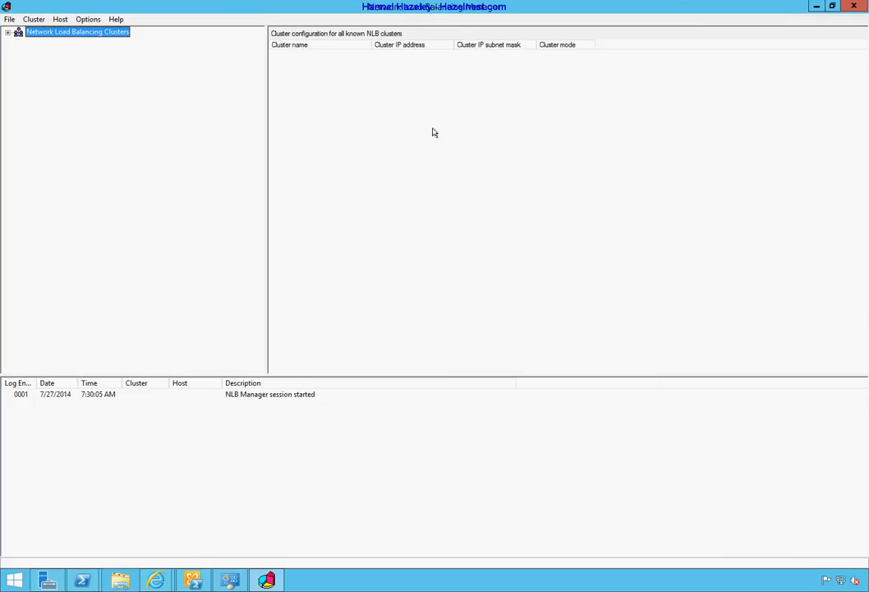
right_click(56, 33)
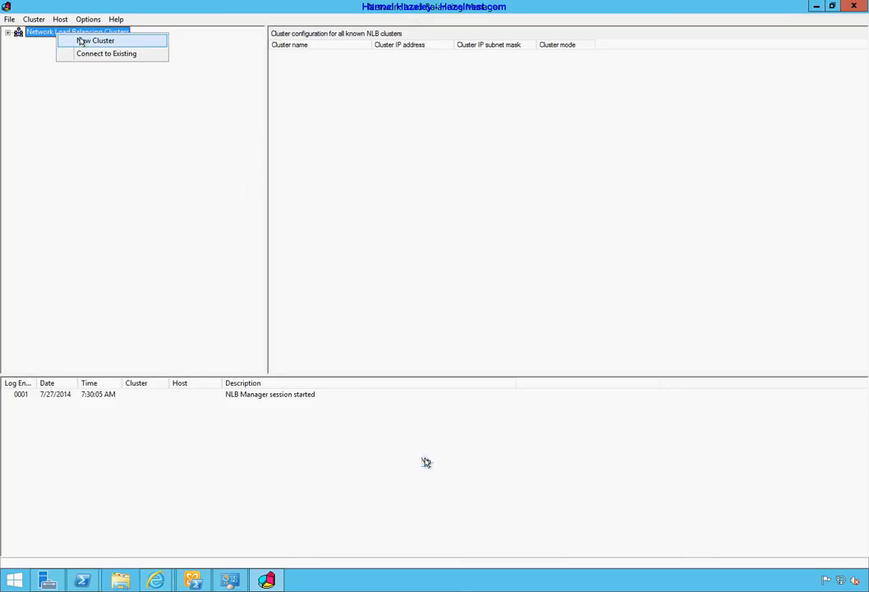
Start a new cluster and copy the target server's IP address from its connection properties
click(86, 41)
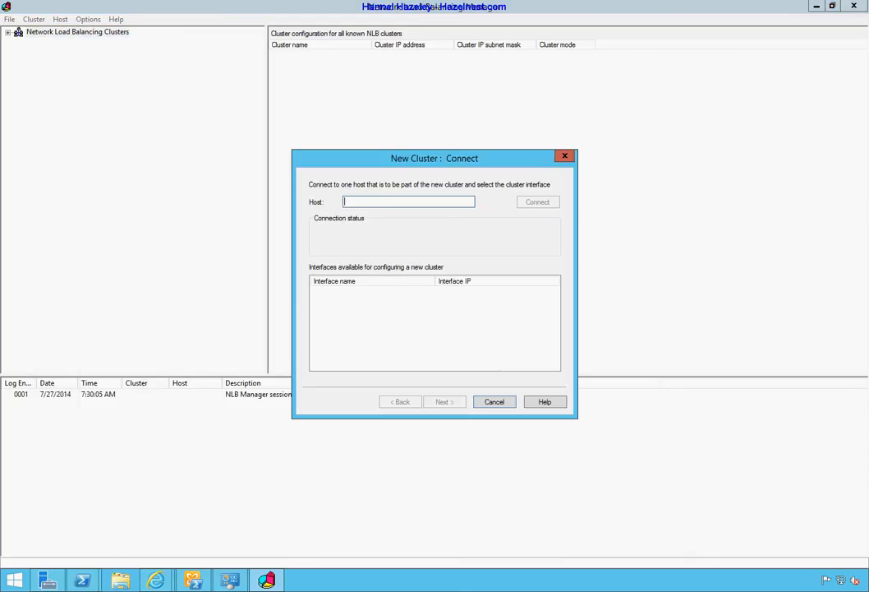
right_click(0, 279)
click(34, 494)
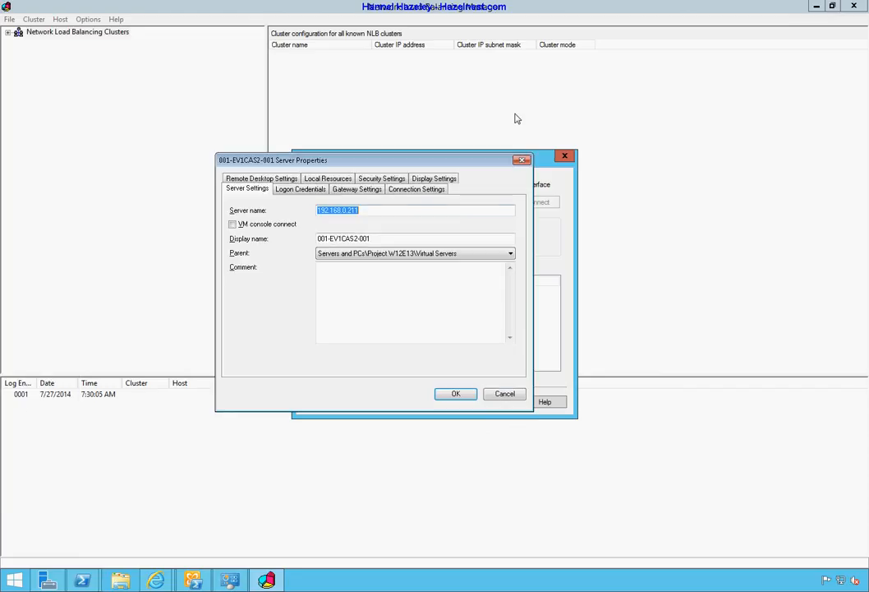
right_click(347, 211)
click(380, 255)
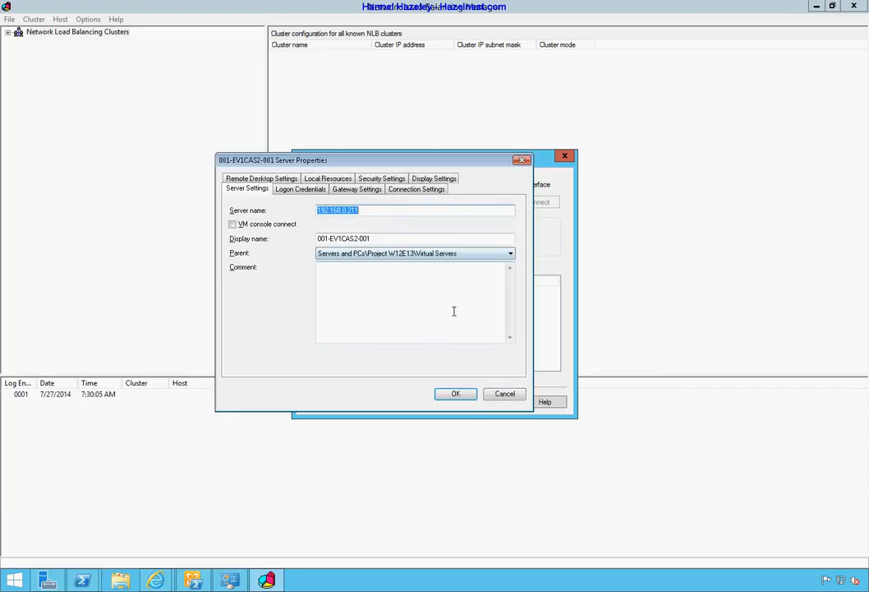
click(501, 394)
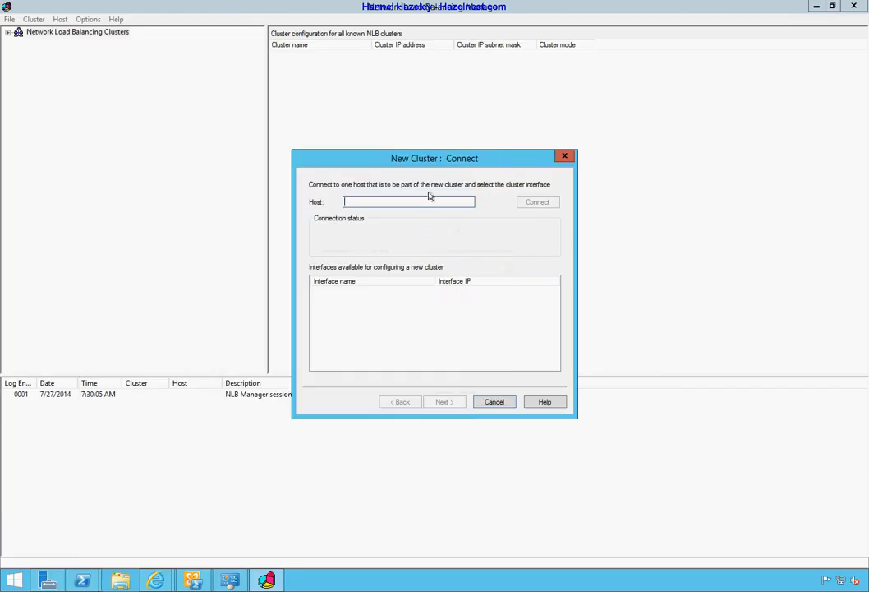
Connect the new cluster to host 192.168.0.211 and continue with its Ethernet interface
right_click(433, 202)
click(463, 253)
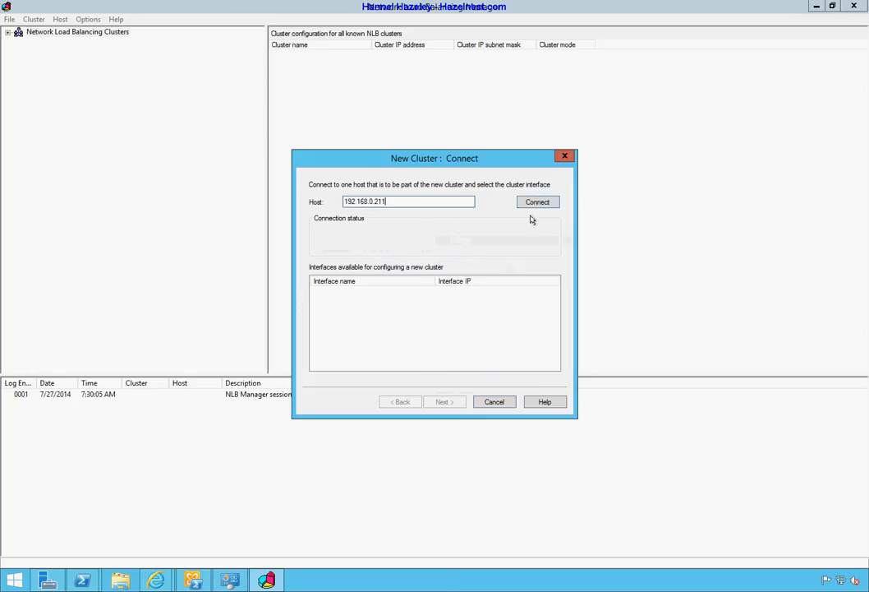
click(538, 200)
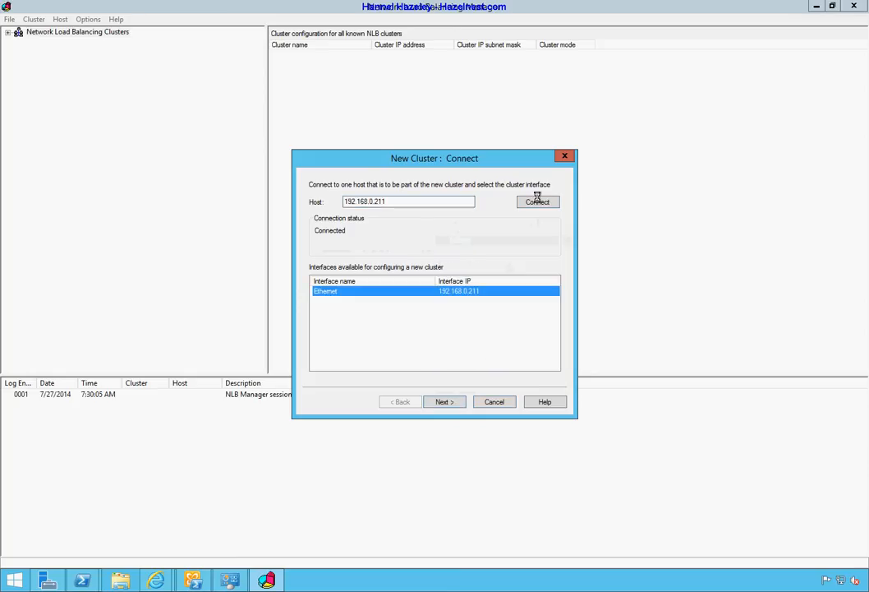
click(451, 403)
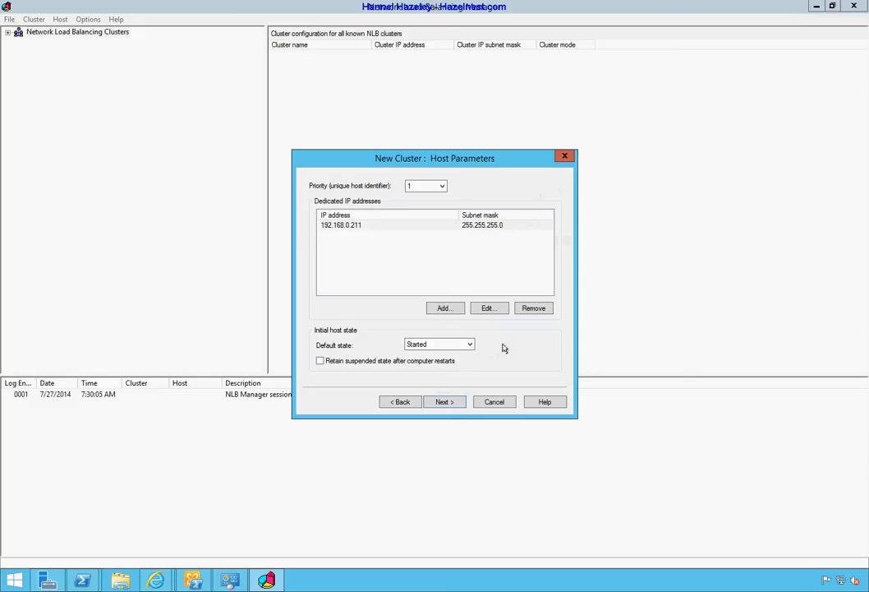
Add cluster IP address 192.168.0.241 with subnet mask 255.255.255.0
click(443, 401)
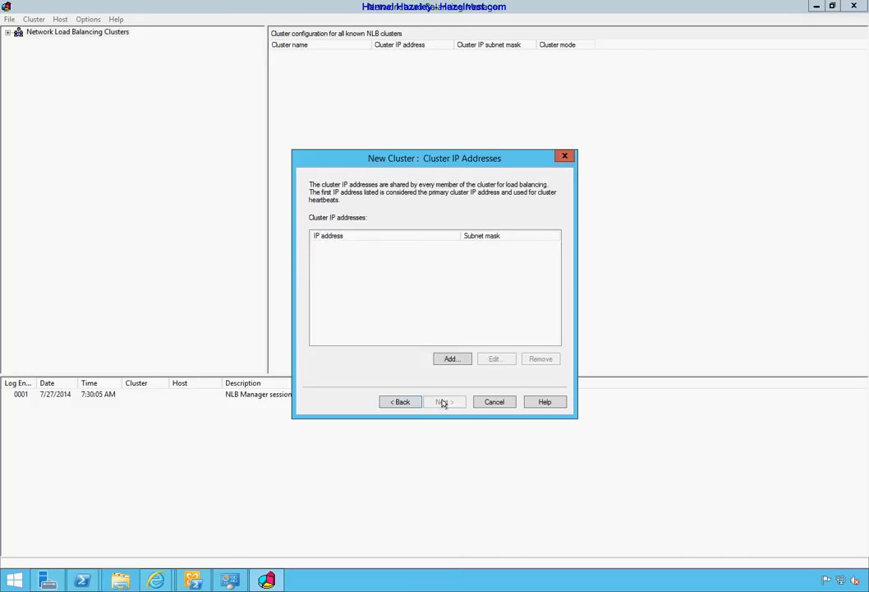
click(451, 358)
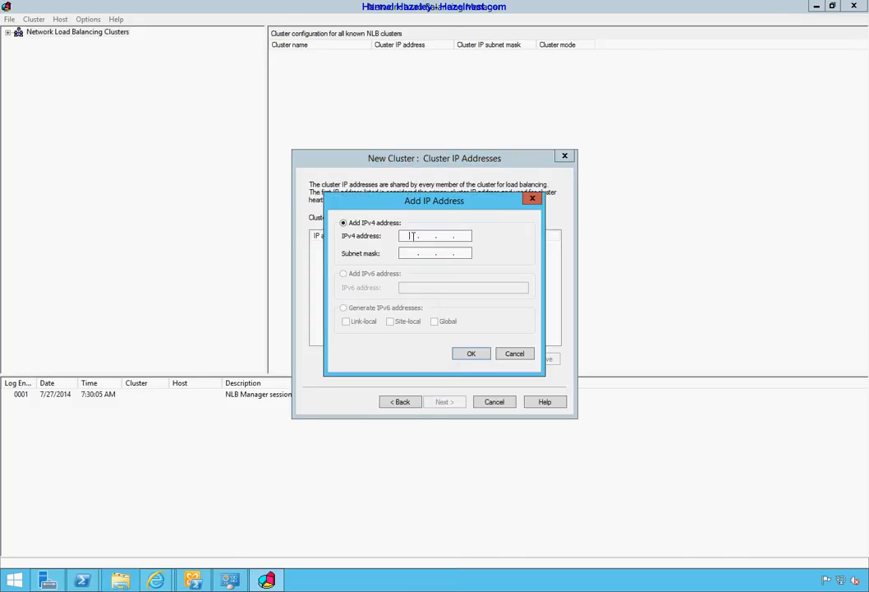
text(192 . 168 . 0 . 240)
key(BackSpace)
text(1)
key(Tab)
click(470, 353)
Name the cluster email.w12e13.hazelnest.com and set it to multicast mode
click(446, 402)
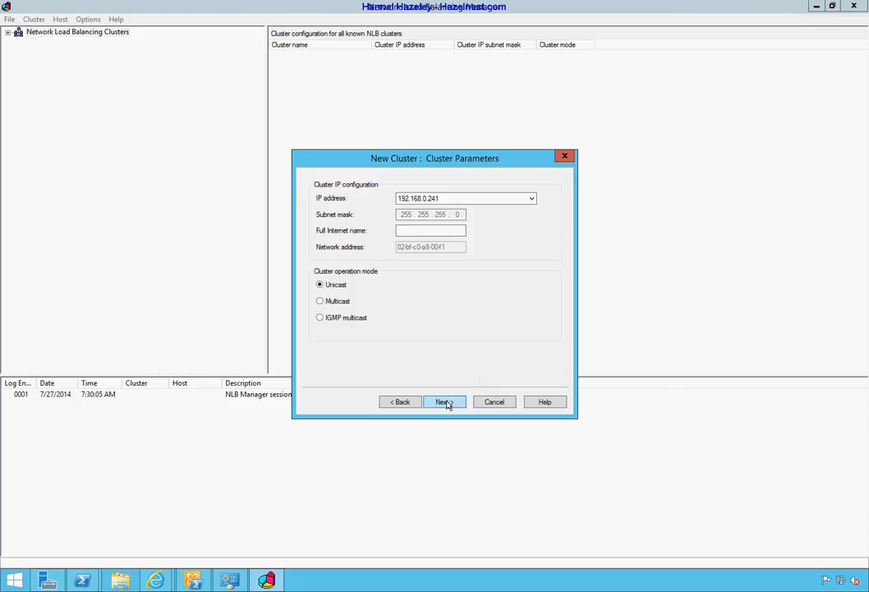
click(428, 230)
text(Email.w)
key(BackSpace)
key(BackSpace)
key(BackSpace)
key(BackSpace)
key(BackSpace)
key(BackSpace)
key(BackSpace)
text(email.w12e13.hazelnest.com)
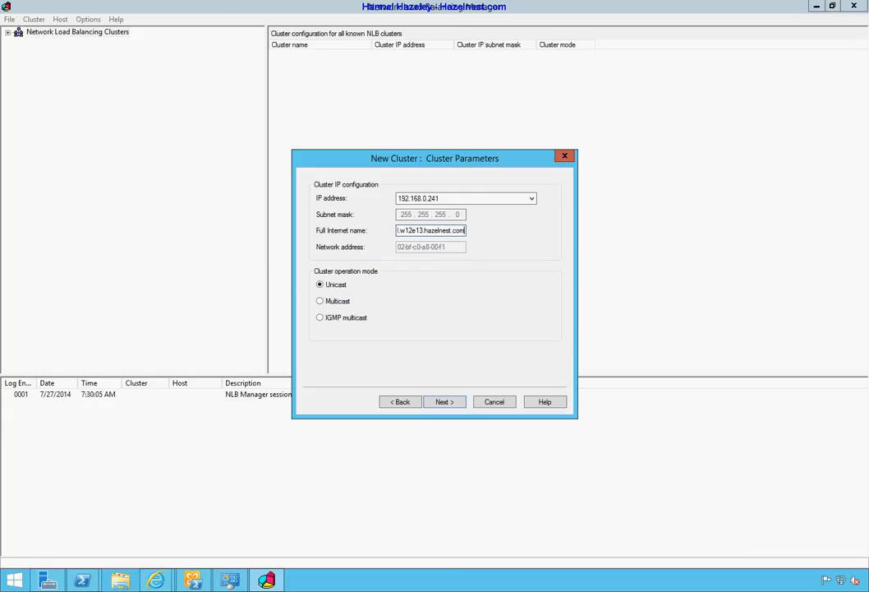
click(333, 301)
click(455, 403)
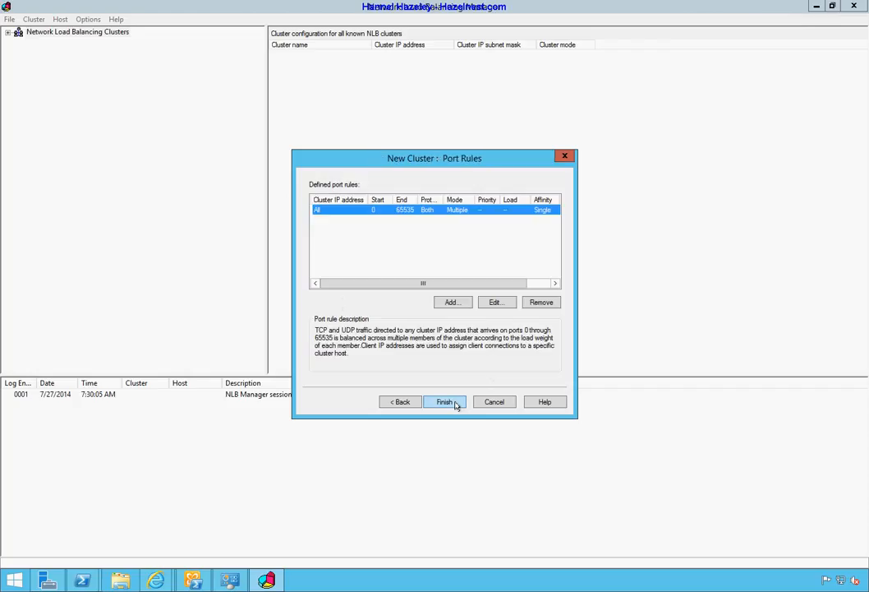
Limit the port rule to 192.168.0.241, port 443, 1-minute timeout, and finish creating the cluster
click(496, 303)
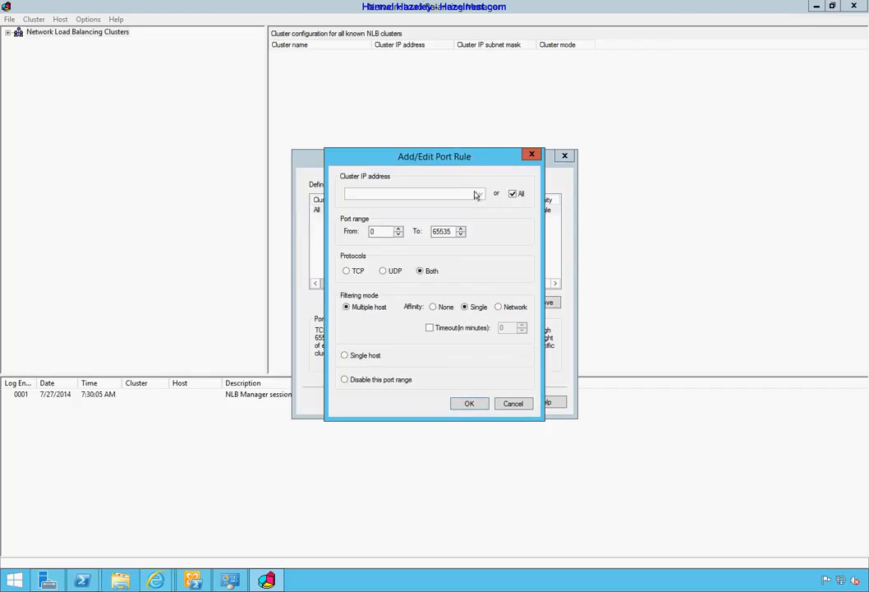
click(513, 194)
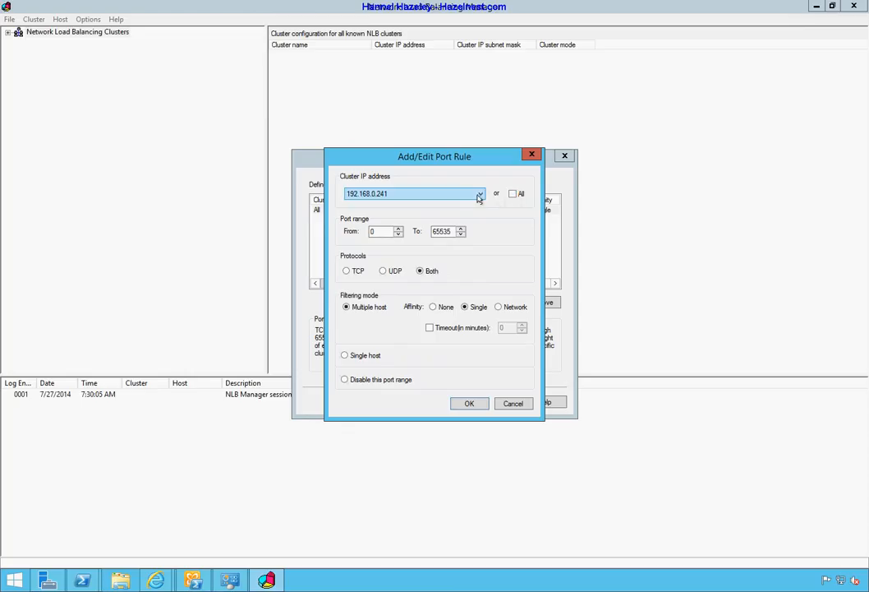
double_click(384, 231)
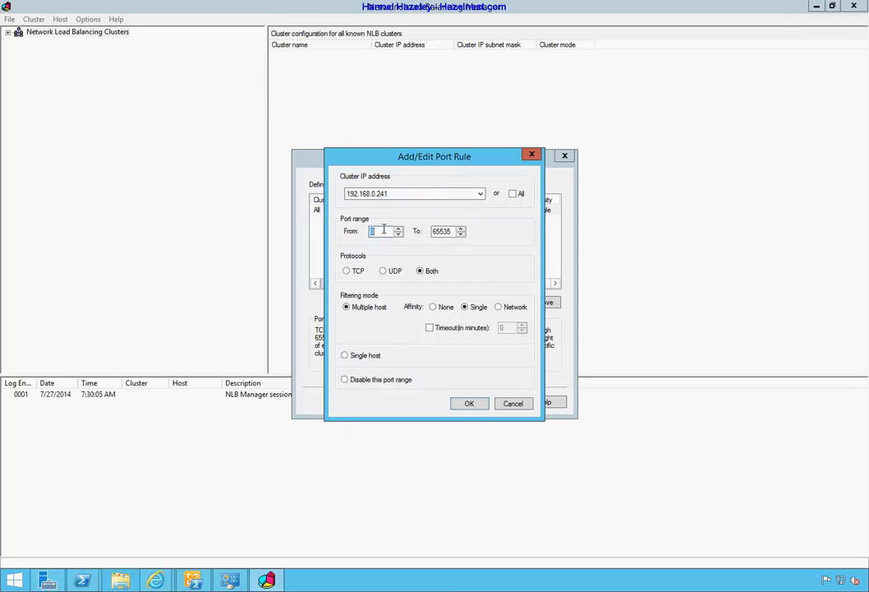
text(443)
key(Tab)
text(443)
key(Tab)
click(461, 328)
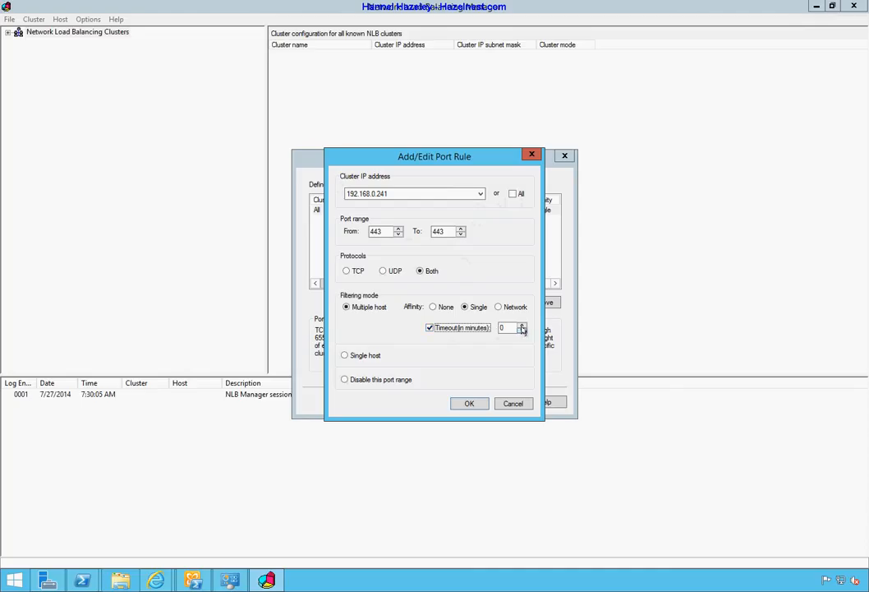
click(522, 325)
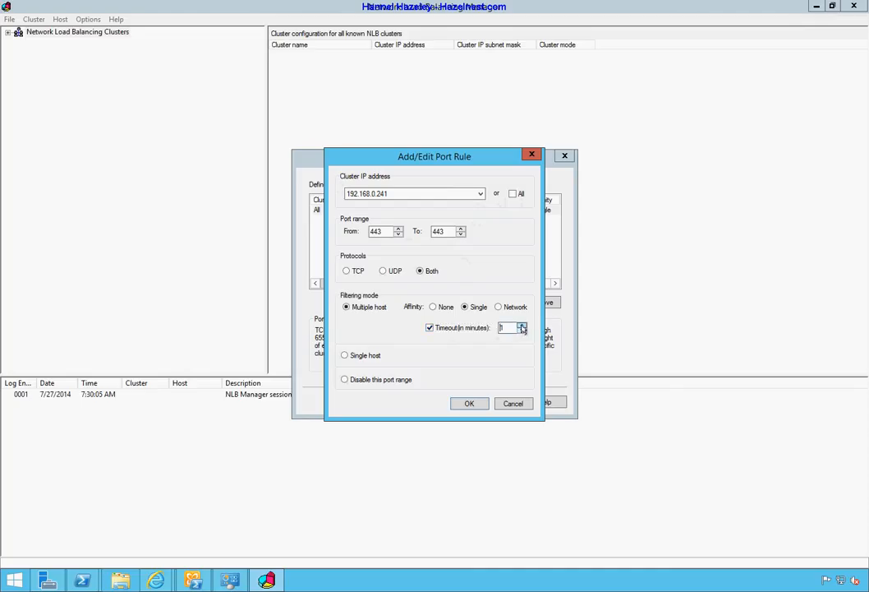
click(469, 403)
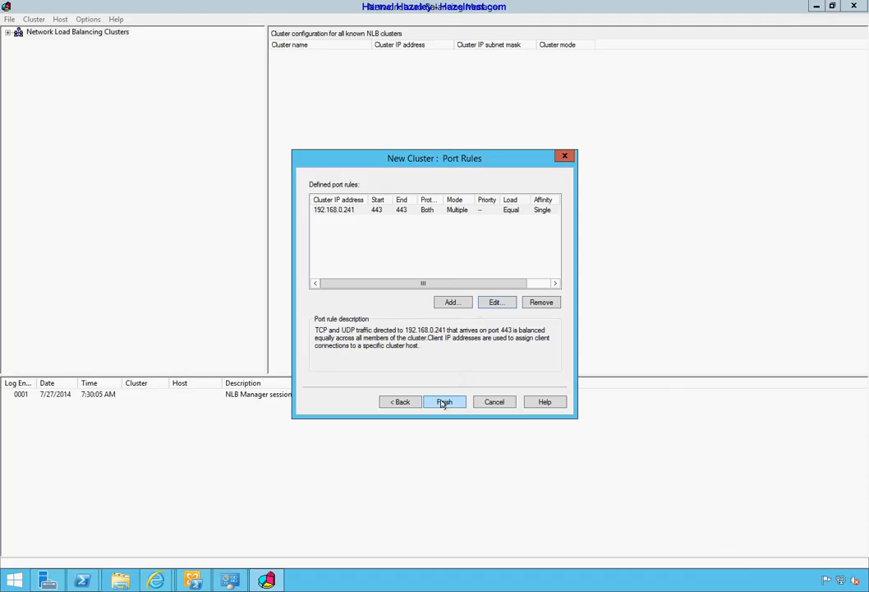
click(445, 402)
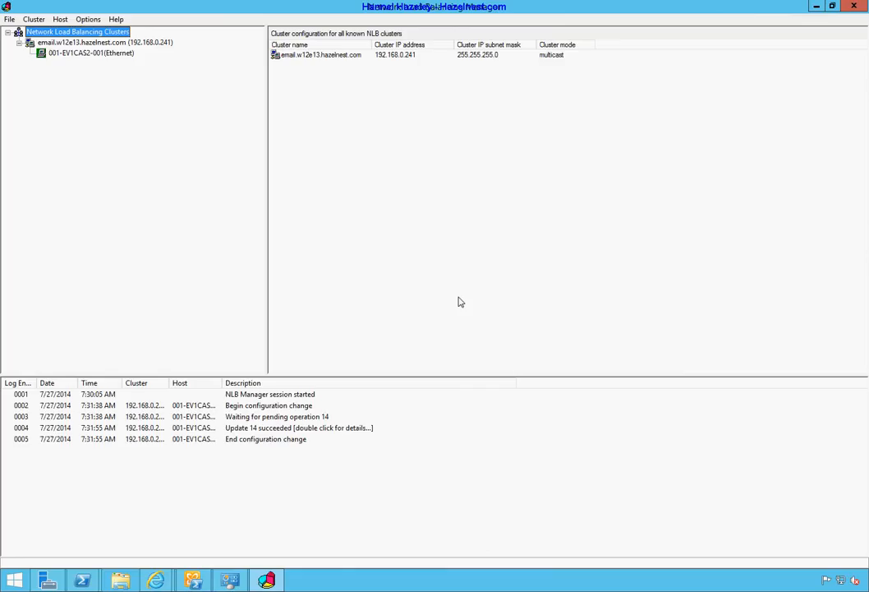
Check the first host's port rules, then start adding a host to email.w12e13.hazelnest.com
click(111, 53)
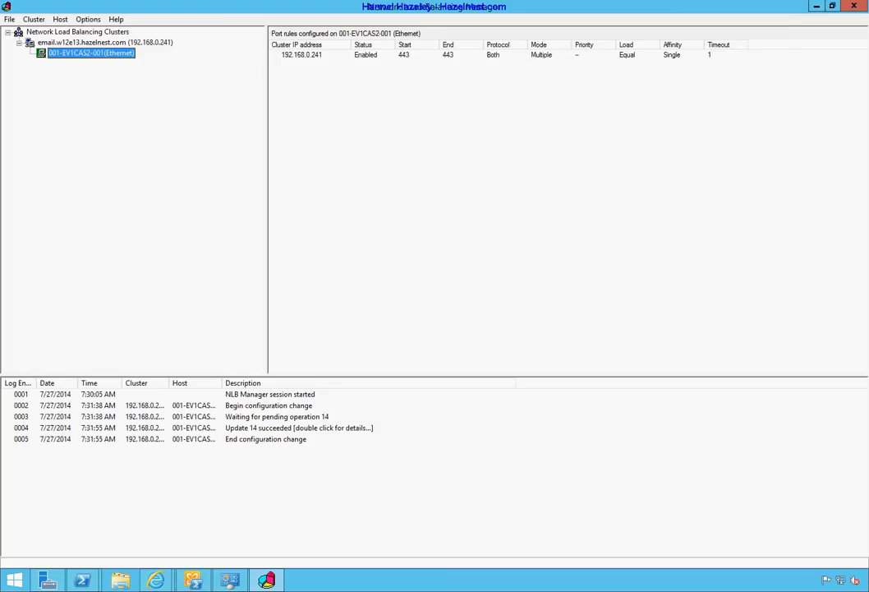
right_click(147, 42)
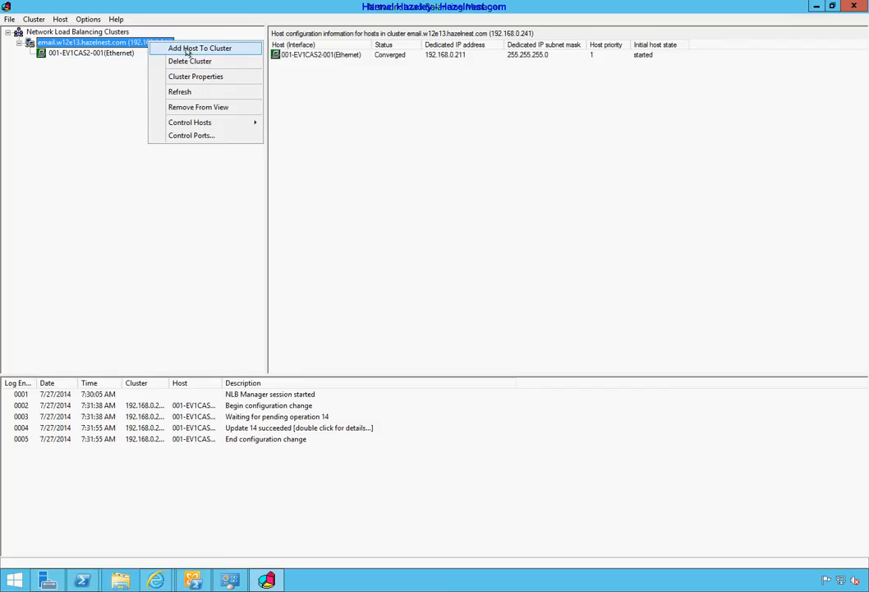
click(188, 51)
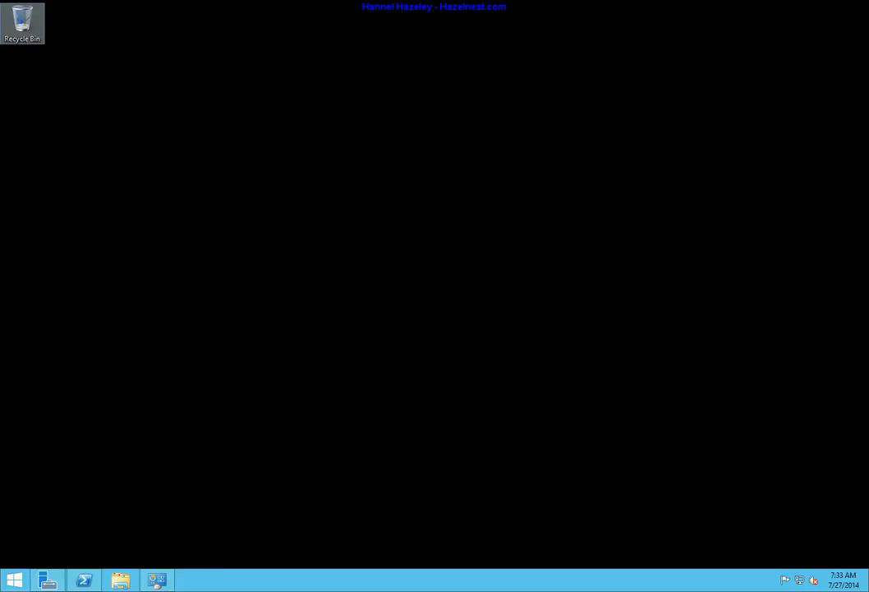
Copy the second server's address 192.168.0.210 from its remote connection properties
right_click(4, 553)
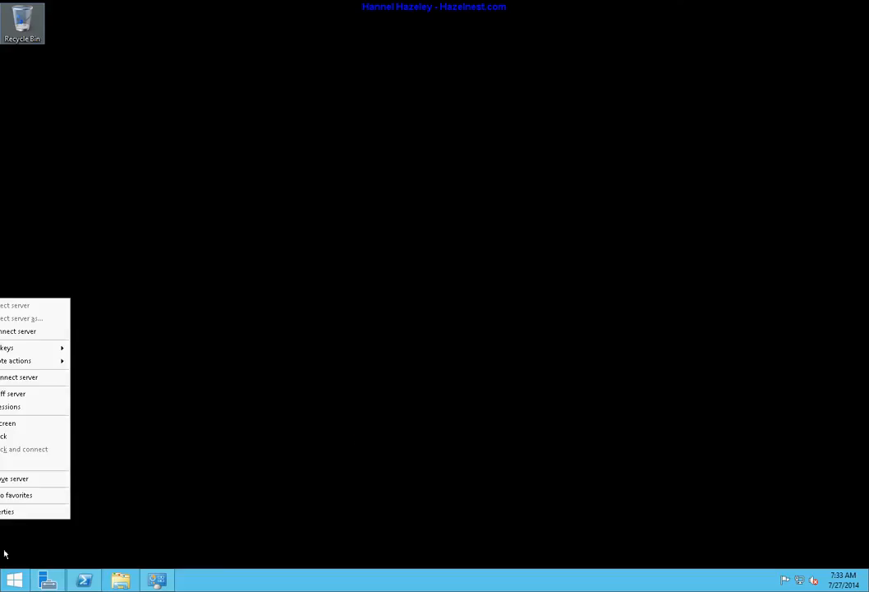
click(6, 511)
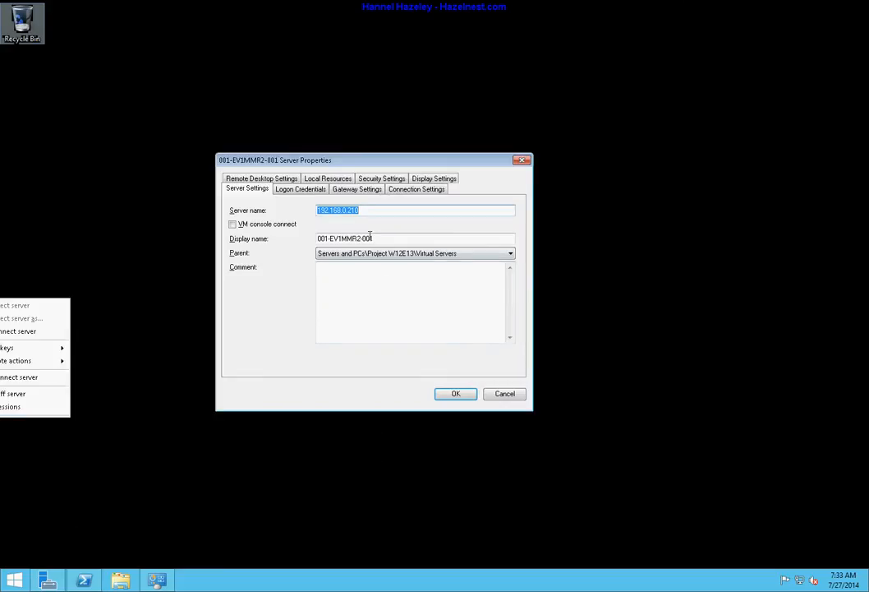
right_click(349, 214)
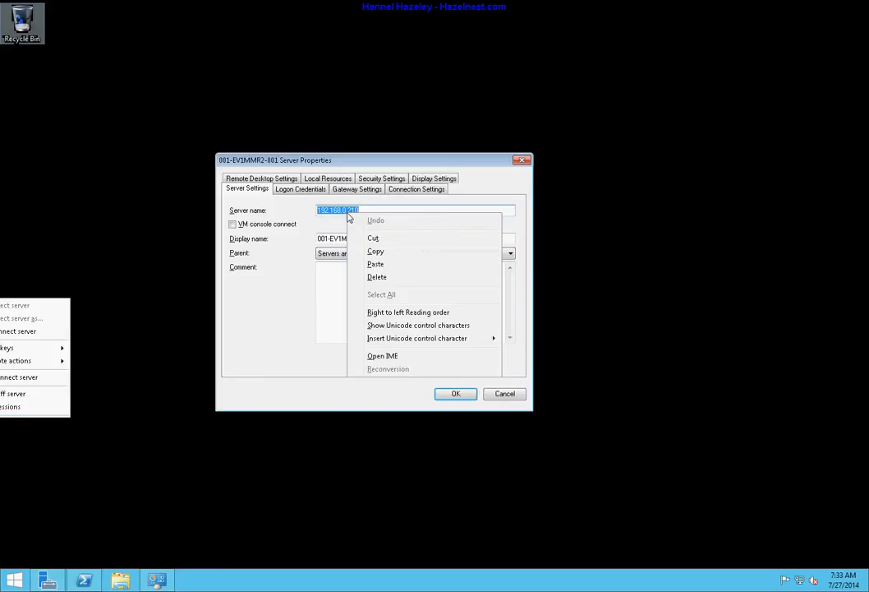
click(381, 253)
click(505, 396)
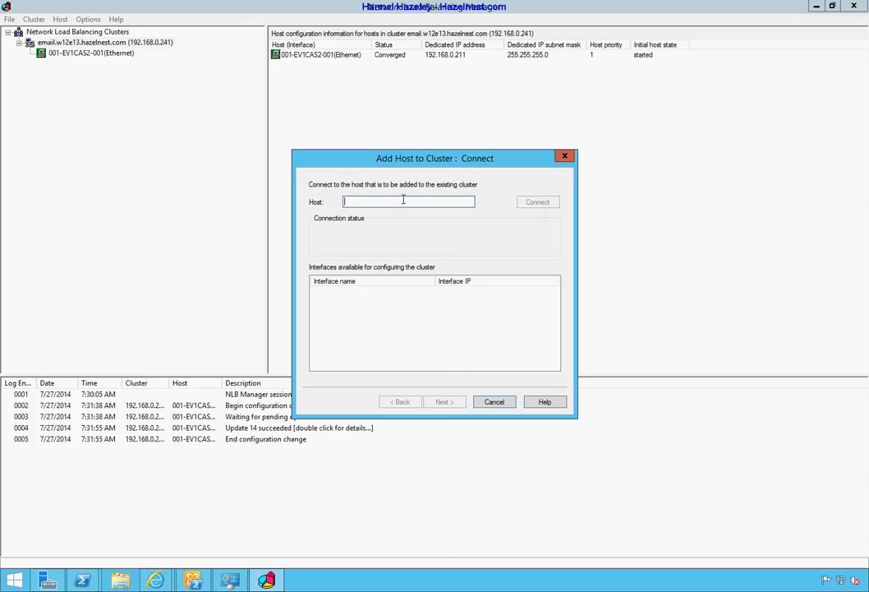
Connect the add-host wizard to 192.168.0.210 and continue with its Ethernet interface
right_click(401, 206)
click(439, 252)
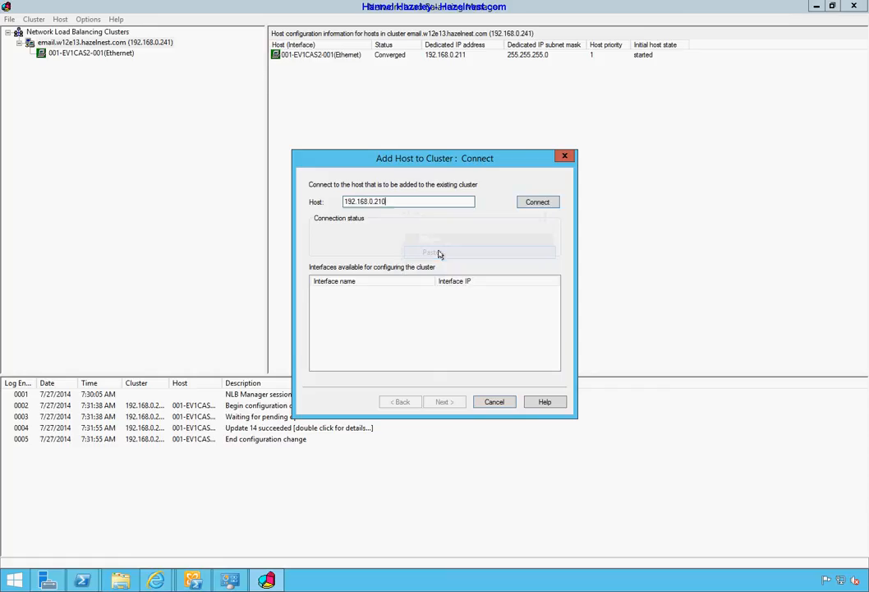
click(543, 201)
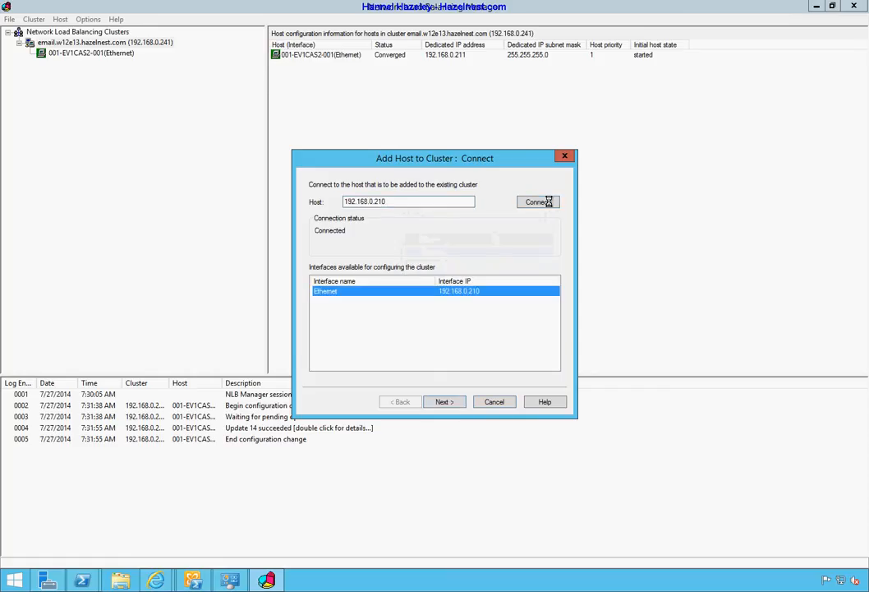
click(448, 402)
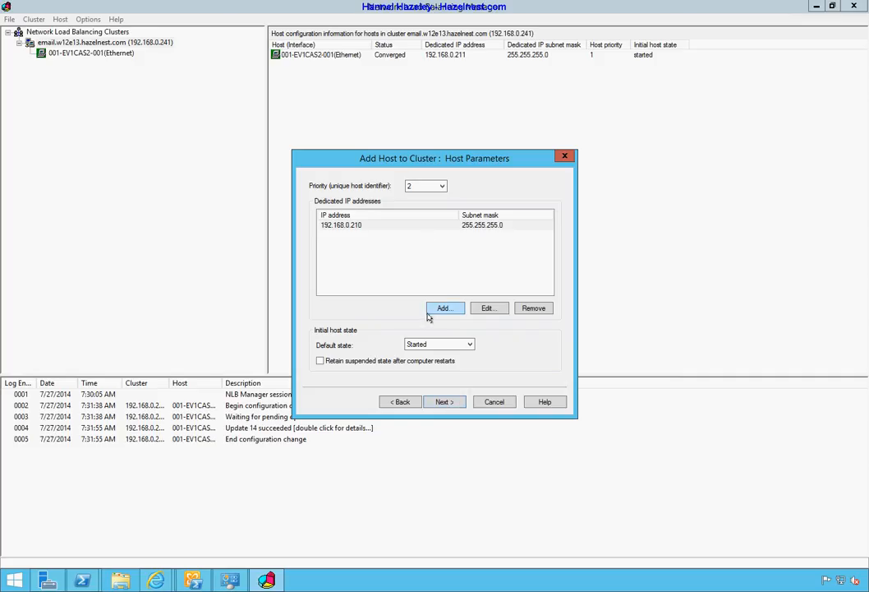
Accept priority 2 for host 192.168.0.210 and finish adding it to the cluster
click(446, 402)
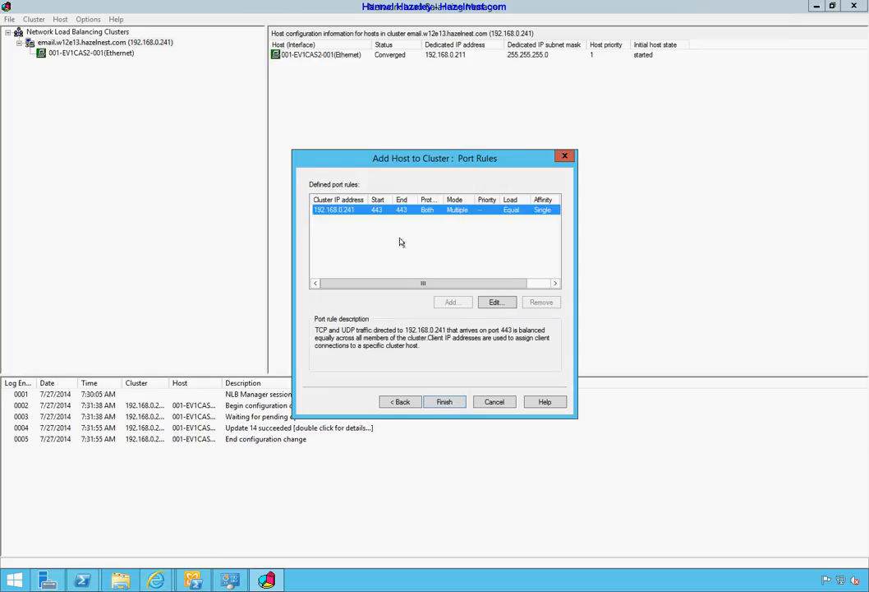
click(450, 403)
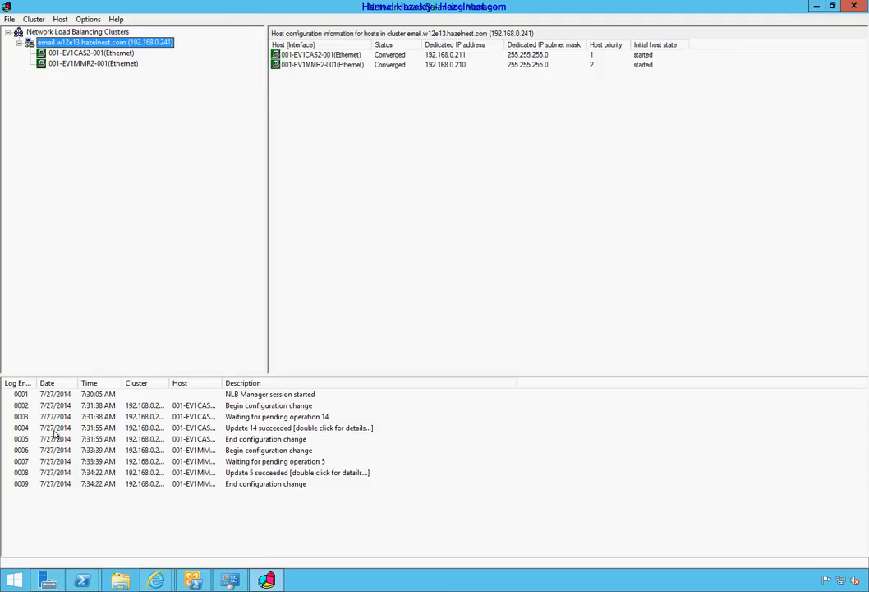
Clear the PowerShell console and ping cluster address 192.168.0.241, then return to NLB Manager
click(83, 583)
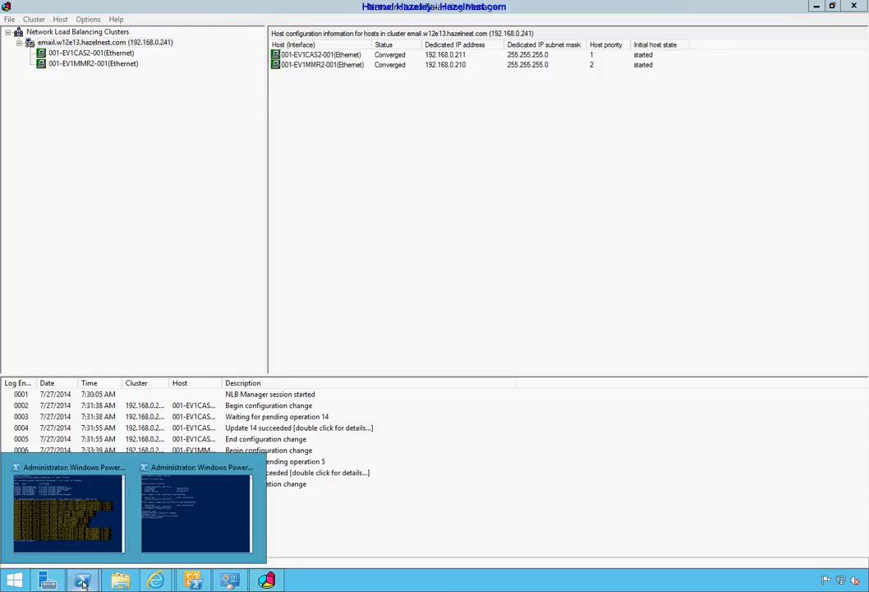
click(173, 511)
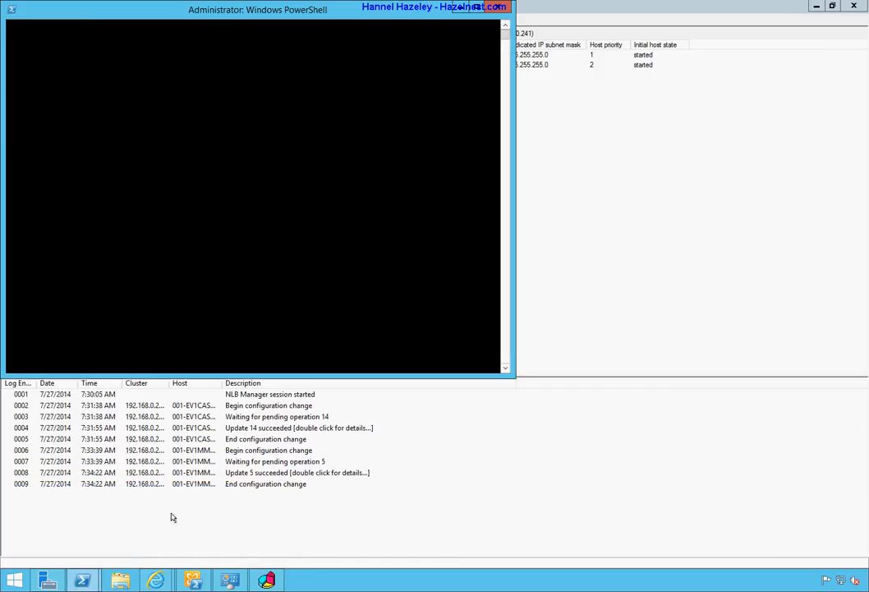
text(cls)
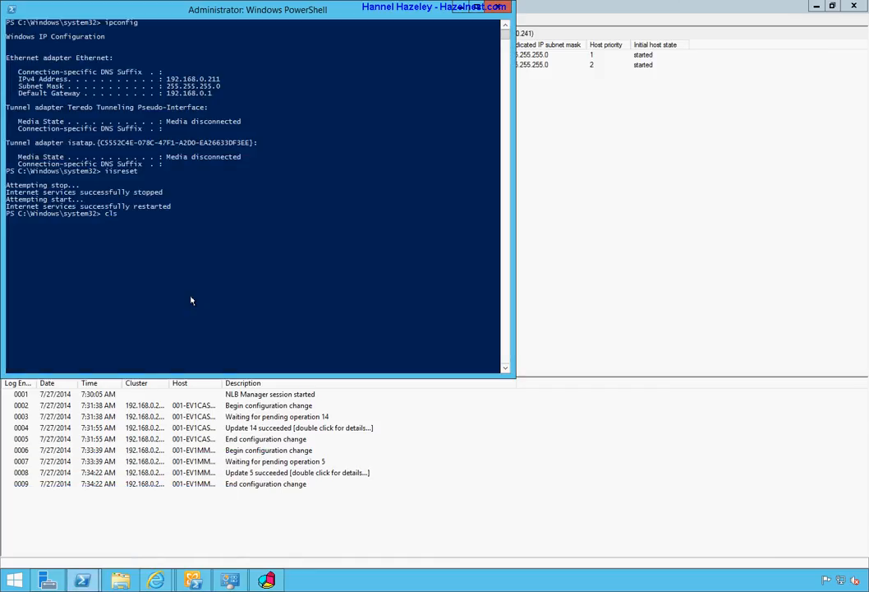
key(Return)
text(ping)
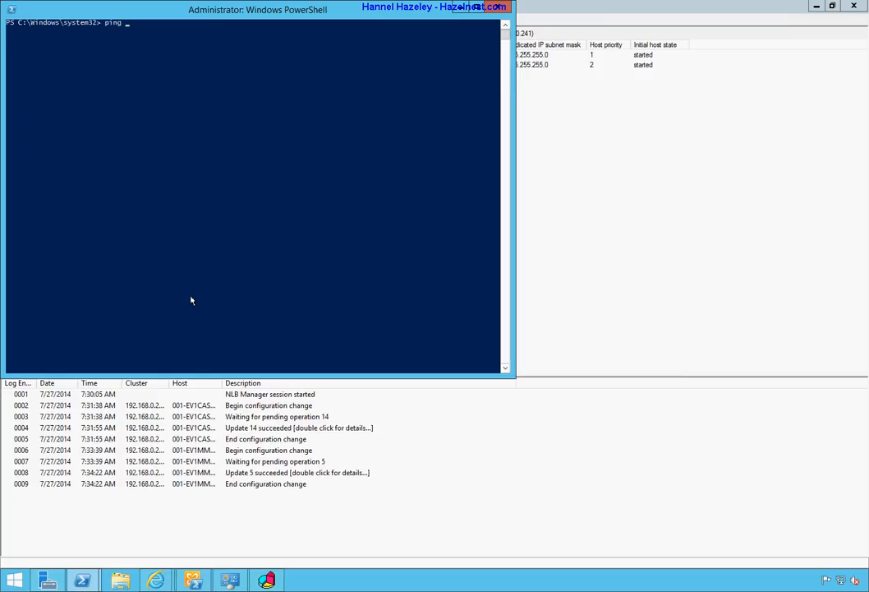
text( 192.168.0.241)
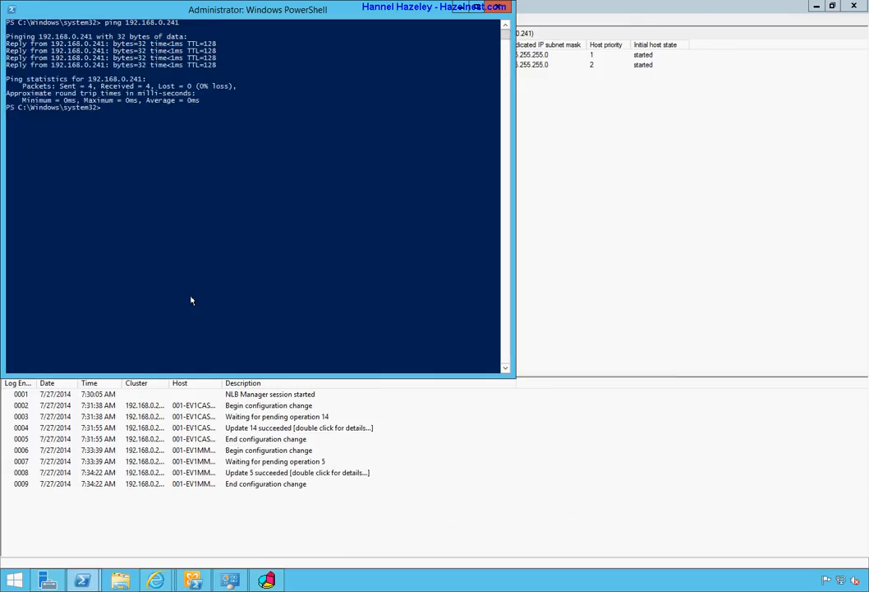
click(834, 461)
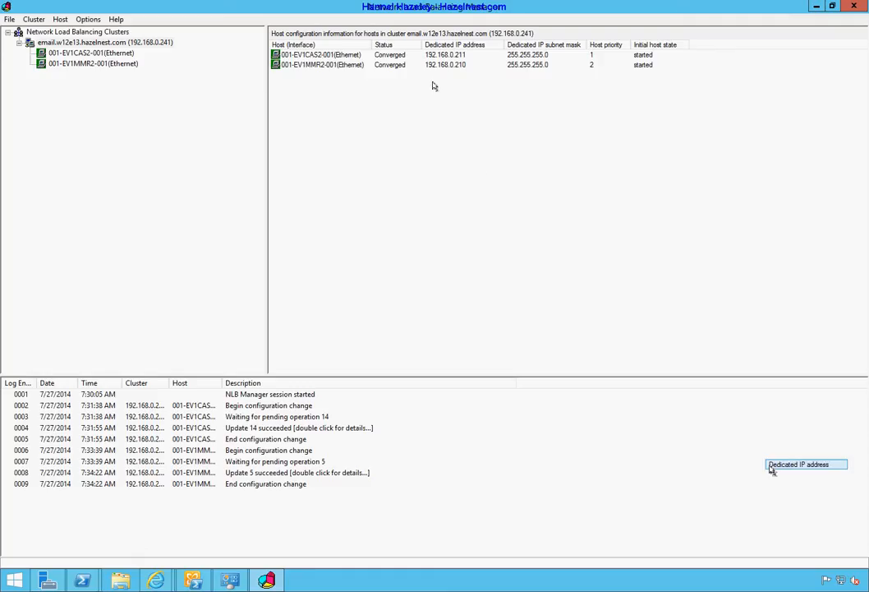
Review the email.w12e13.hazelnest.com cluster parameters and full Internet name, then close without changes
click(137, 43)
right_click(138, 43)
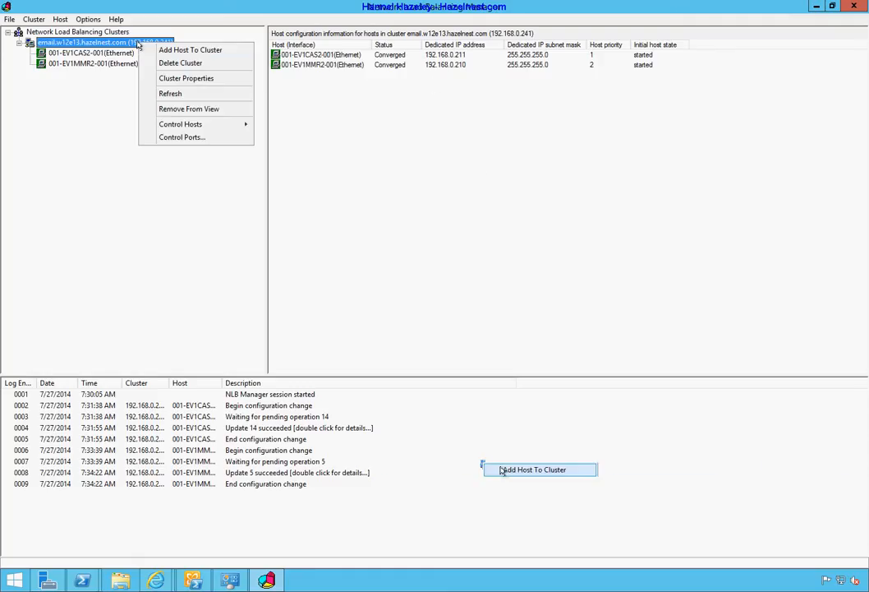
click(205, 80)
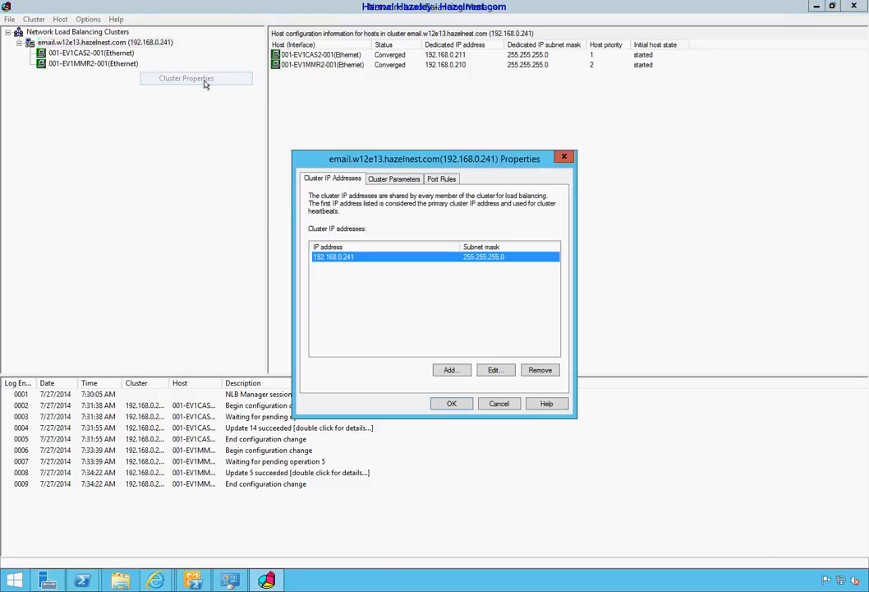
click(382, 180)
drag(397, 242, 502, 243)
key(ctrl+c)
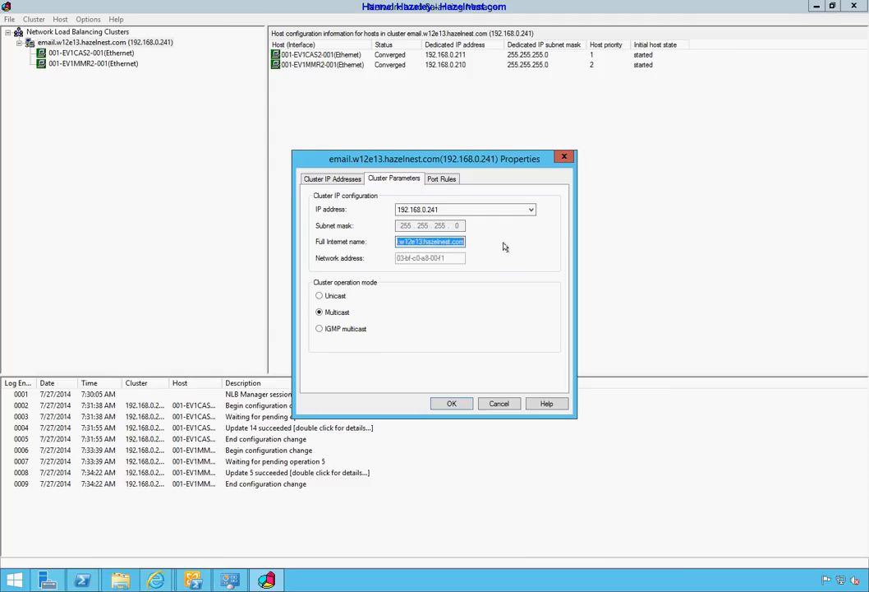
click(495, 406)
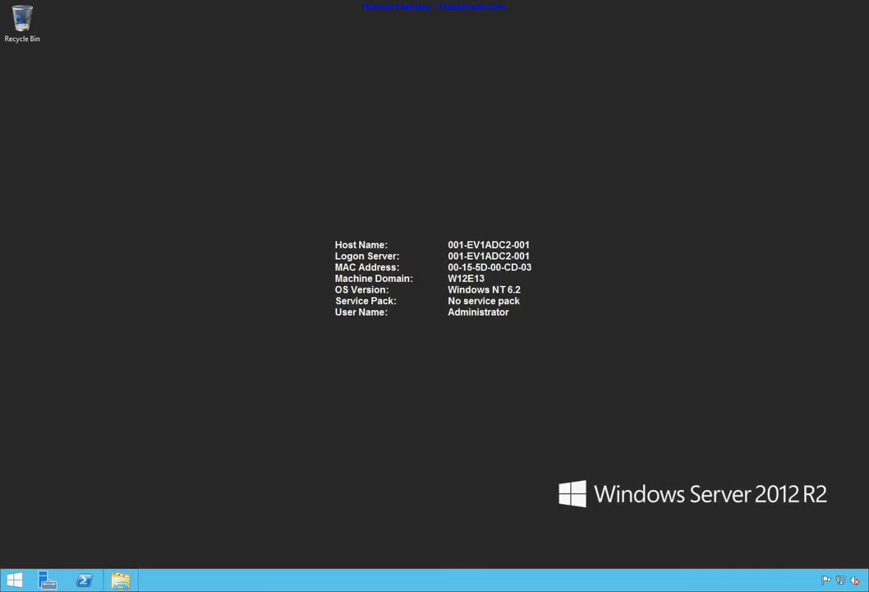
Launch Server Manager from Start and open DNS Manager from its Tools menu
click(10, 582)
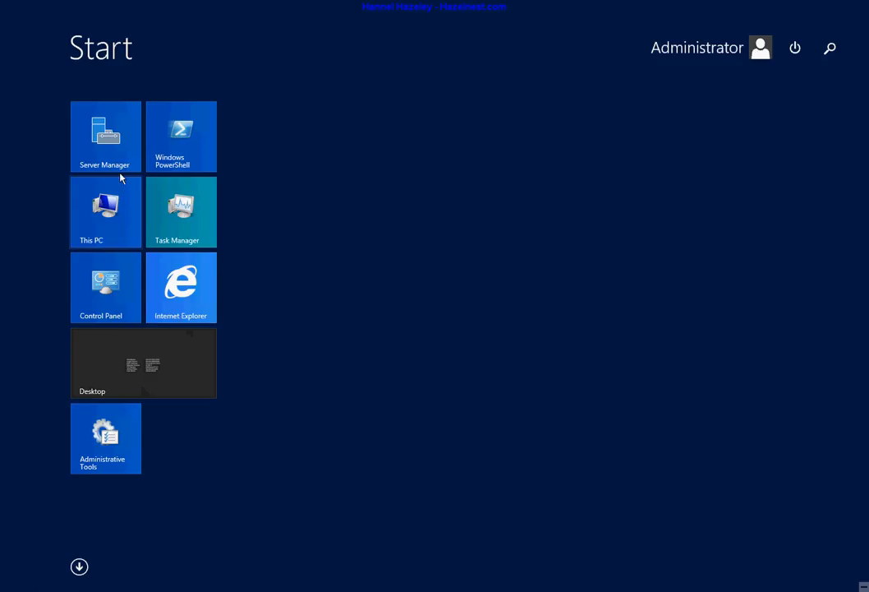
click(115, 150)
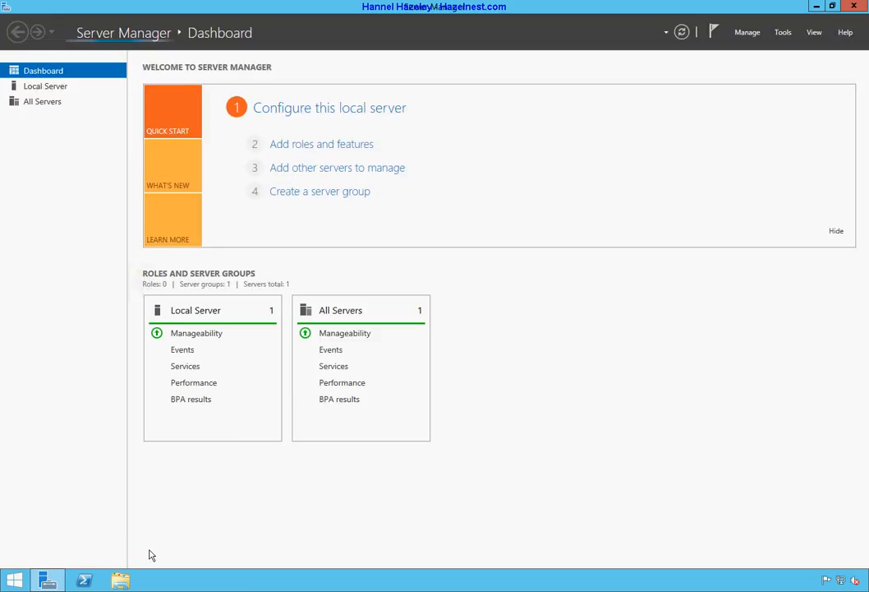
click(785, 35)
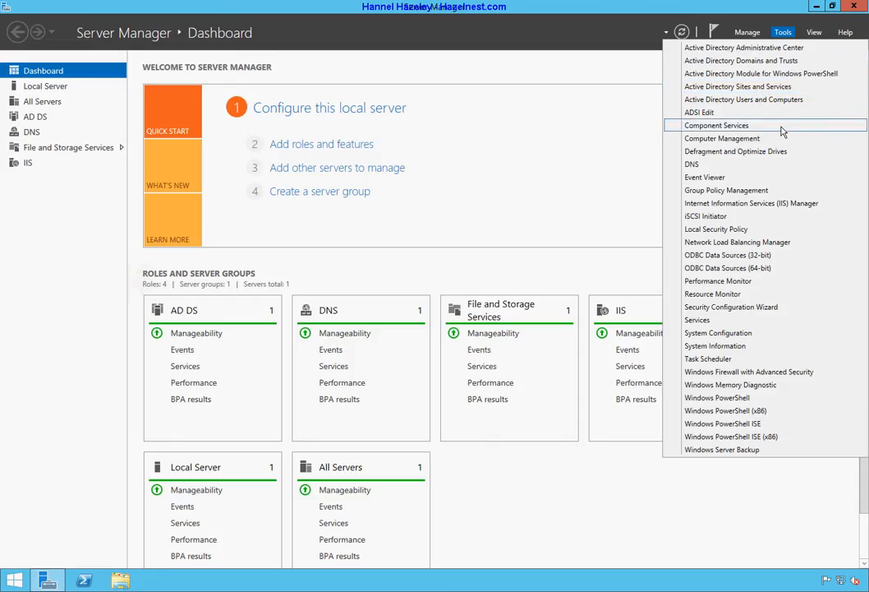
click(778, 165)
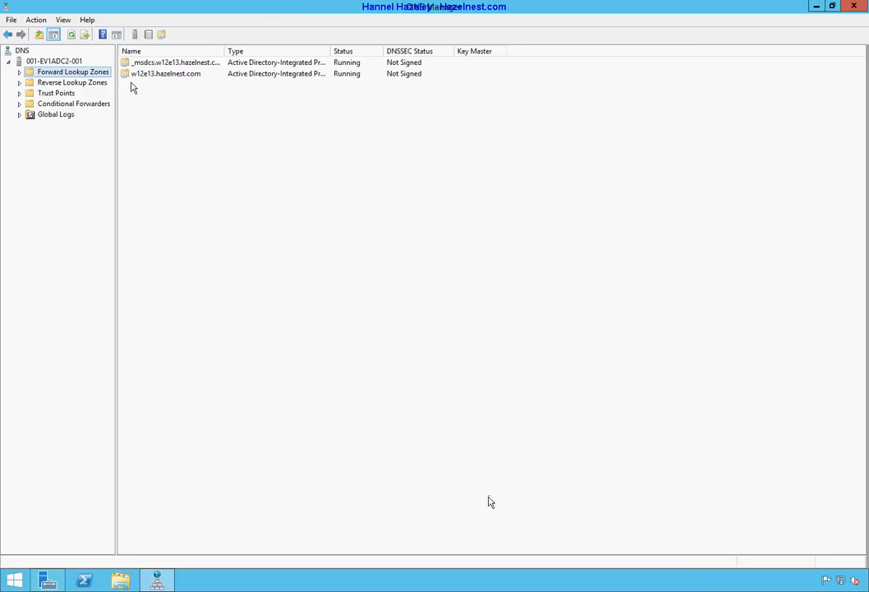
Add host record 'email' with IP 192.168.0.241 to the w12e13.hazelnest.com zone, ignoring the PTR warning
double_click(159, 75)
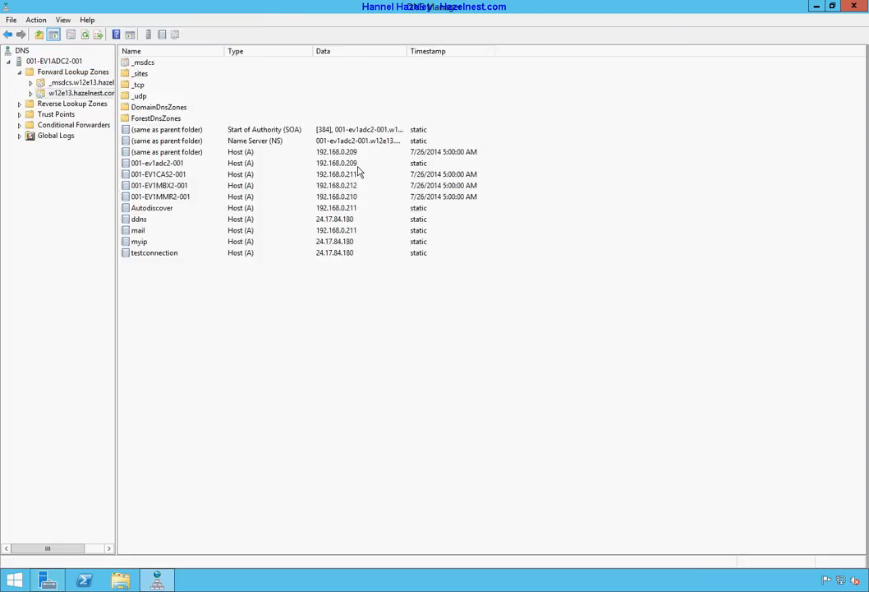
right_click(319, 359)
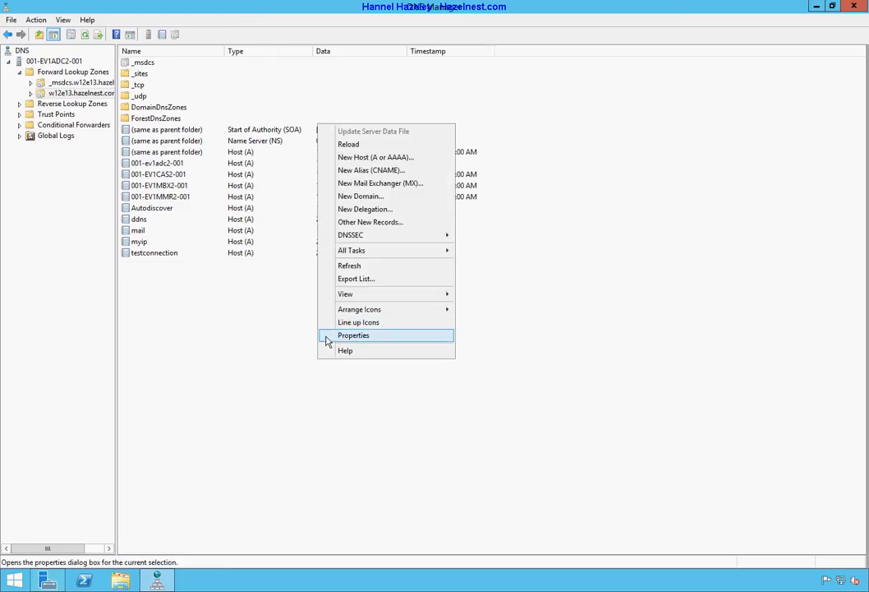
click(392, 158)
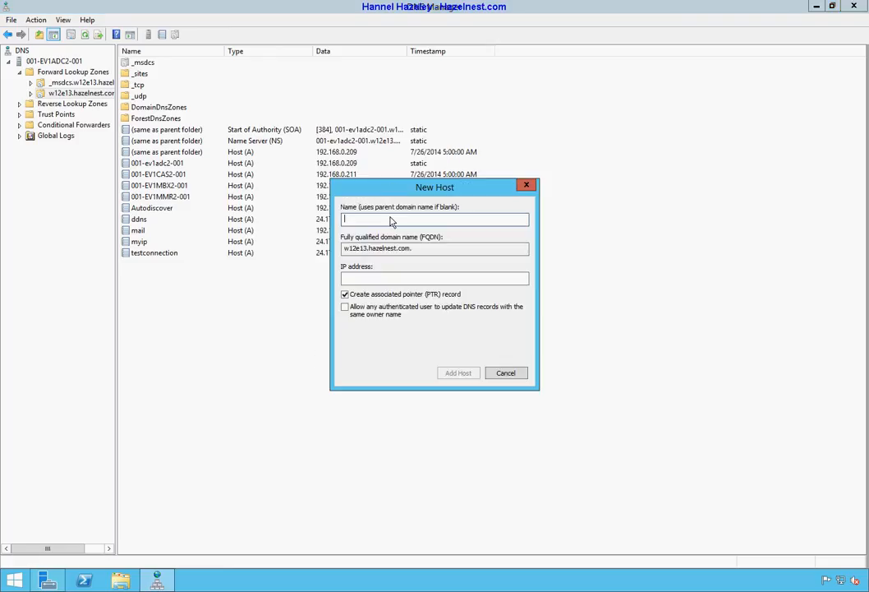
key(ctrl+v)
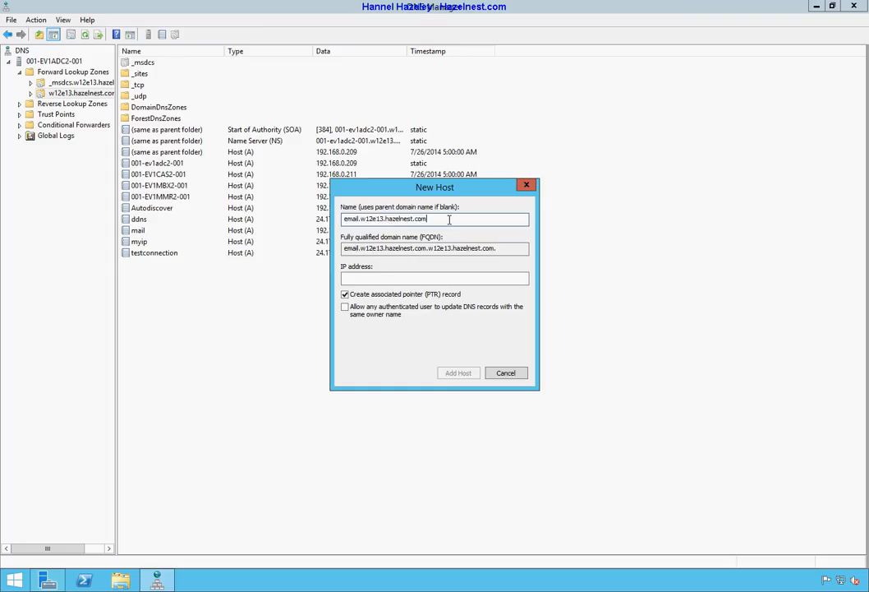
drag(449, 220, 360, 218)
key(ctrl+c)
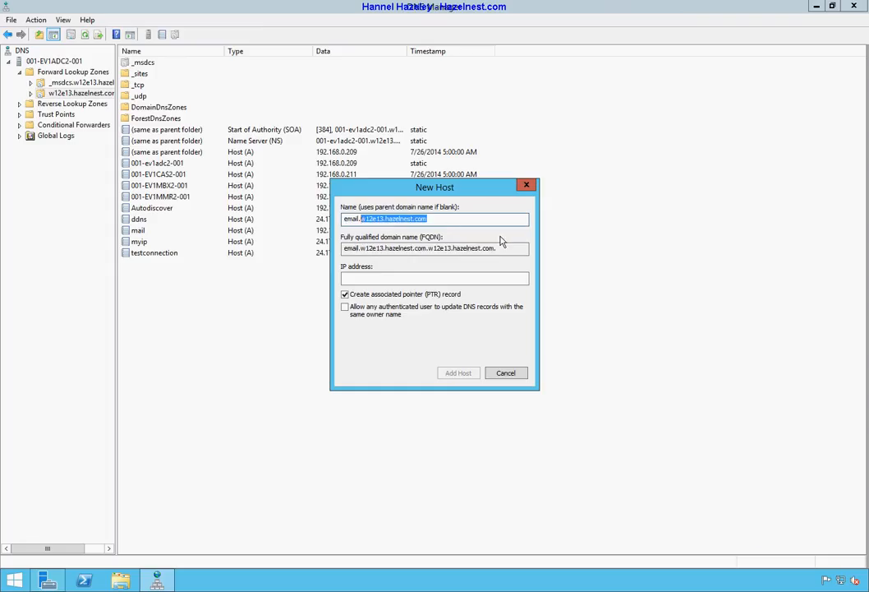
key(BackSpace)
key(BackSpace)
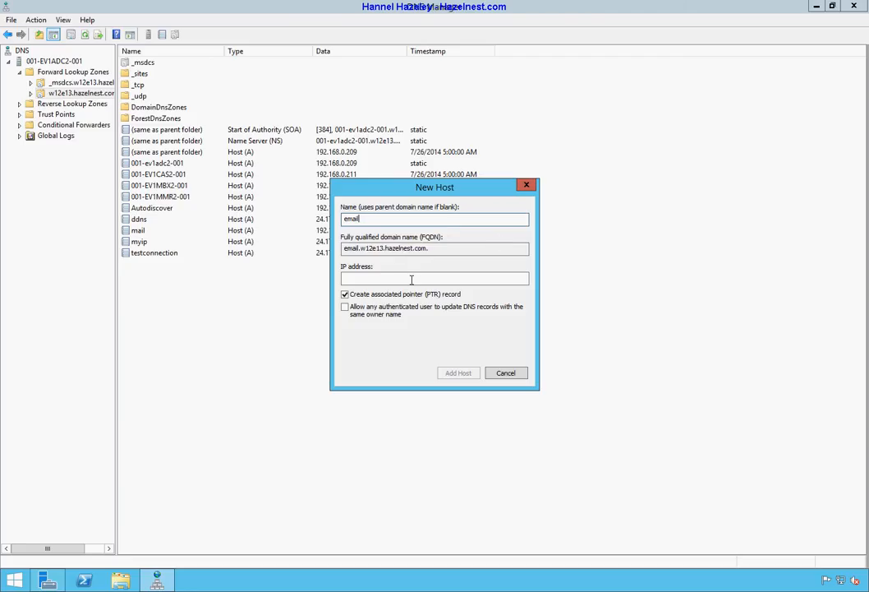
click(410, 280)
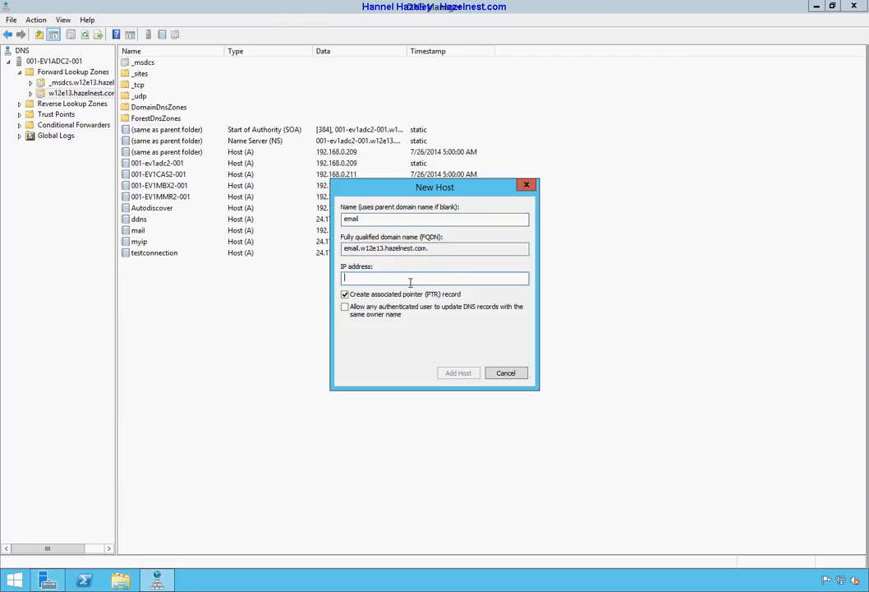
text(192.168.0.241)
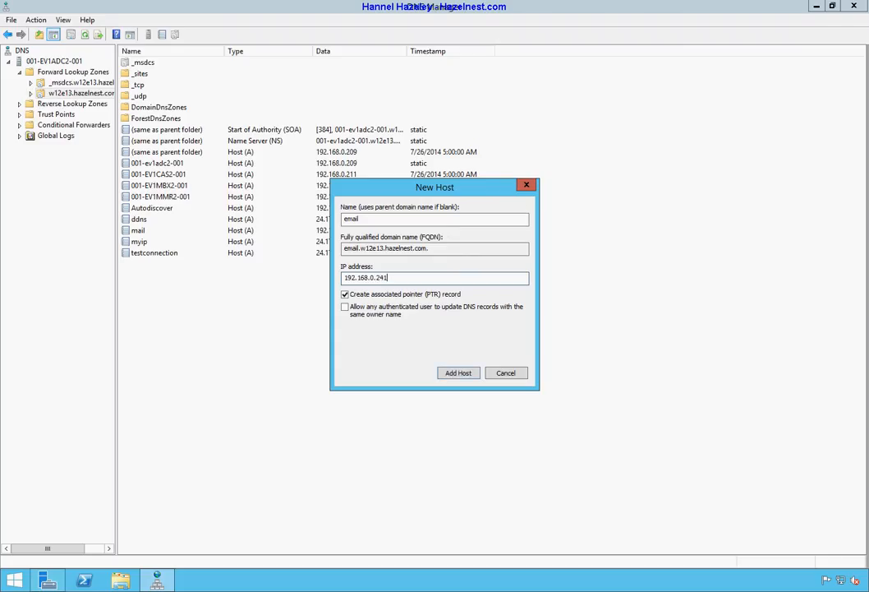
click(468, 375)
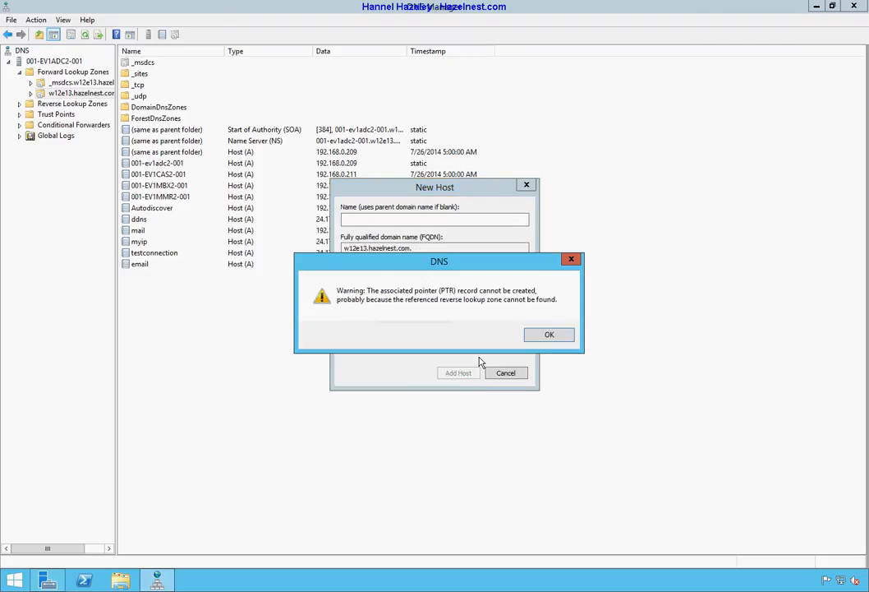
click(550, 336)
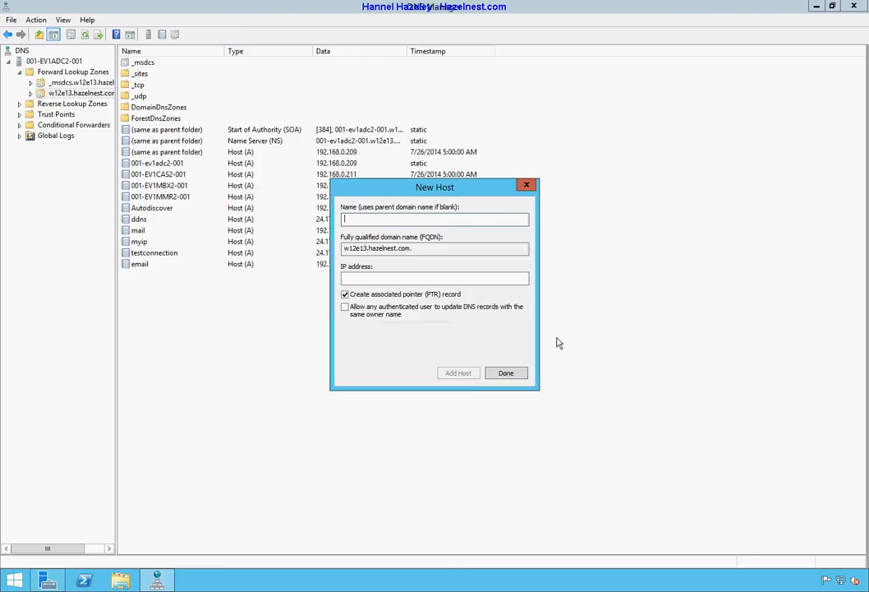
click(507, 374)
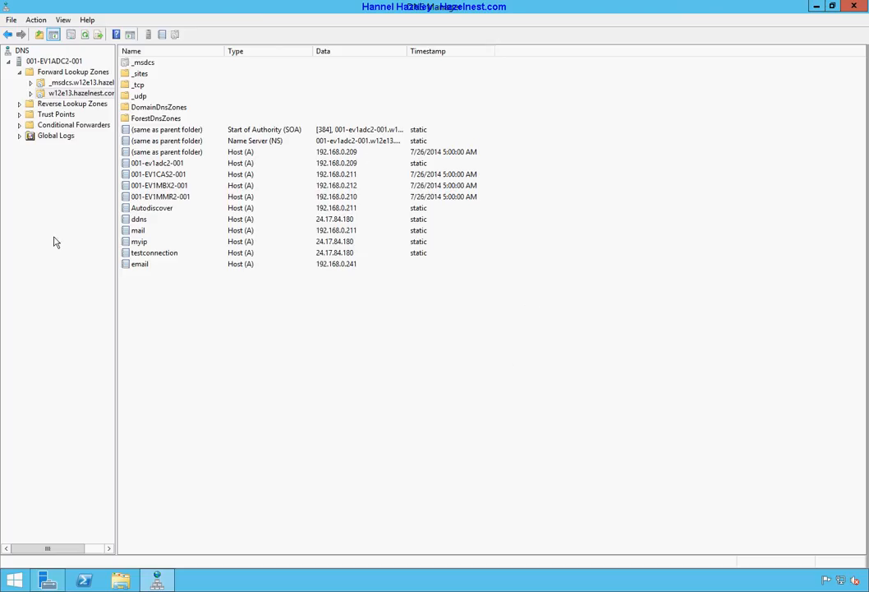
click(817, 7)
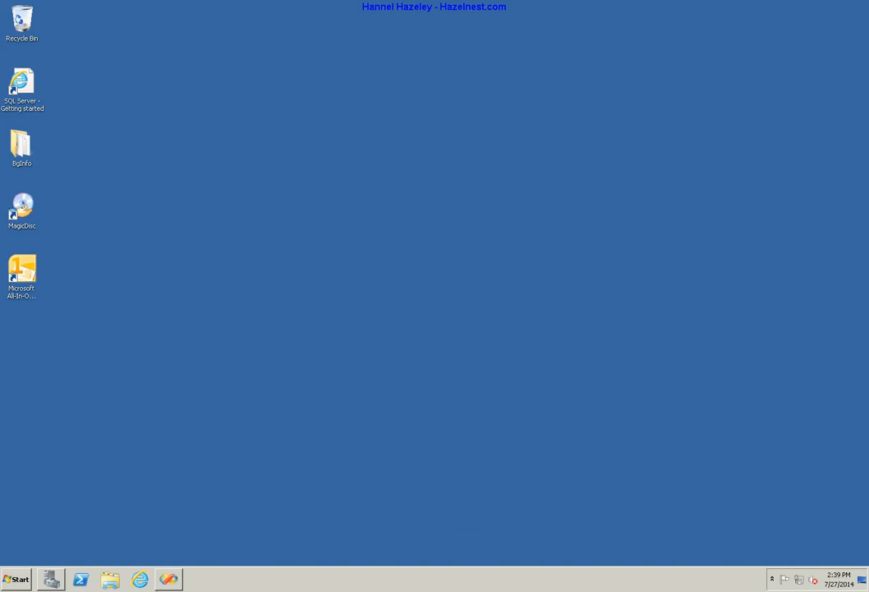
right_click(140, 580)
click(141, 491)
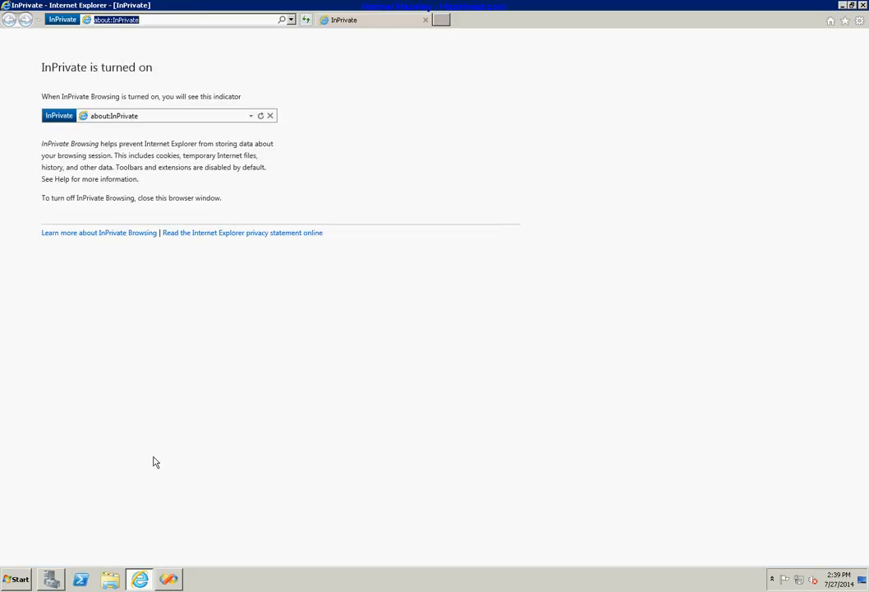
right_click(121, 23)
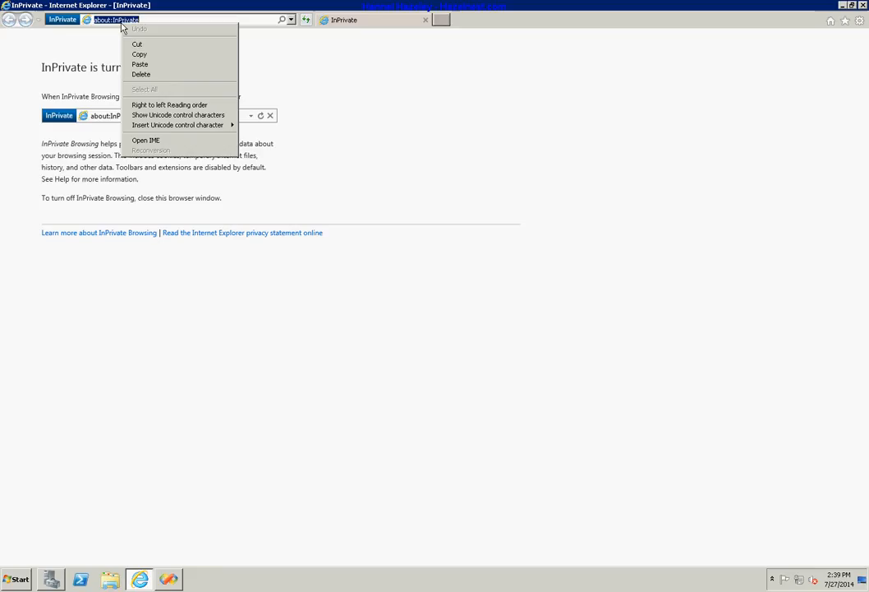
click(141, 64)
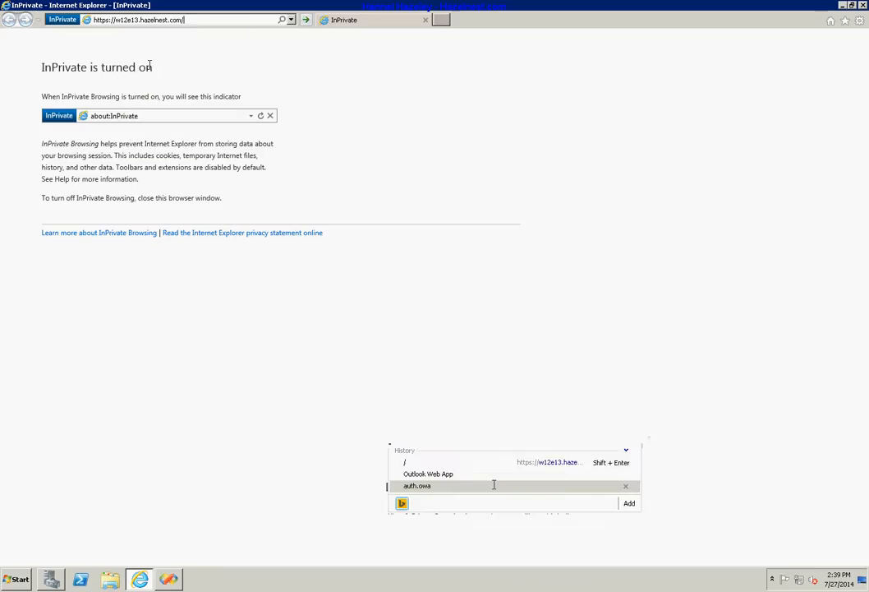
click(306, 21)
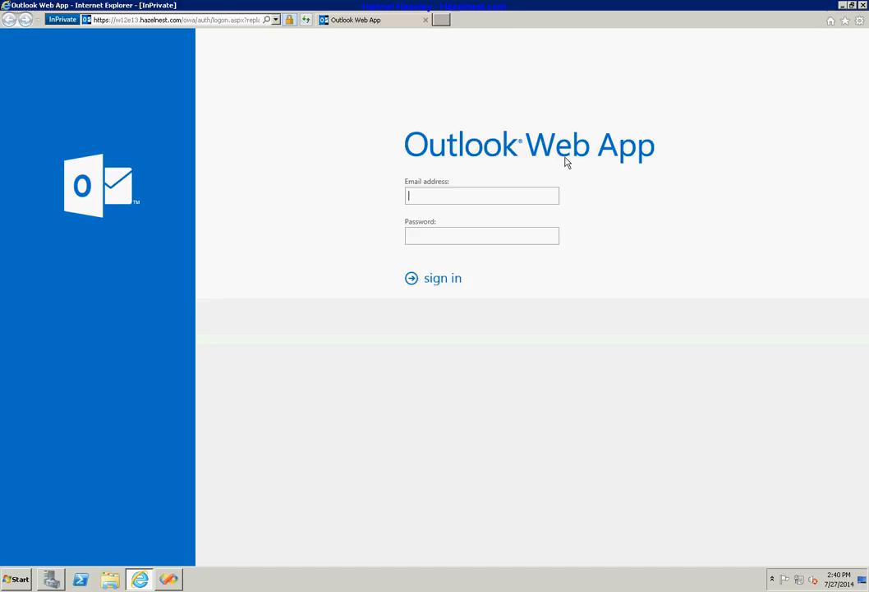
Close the browser and suspend host 001-EV1CAS2-001 in the email.w12e13.hazelnest.com cluster
click(863, 6)
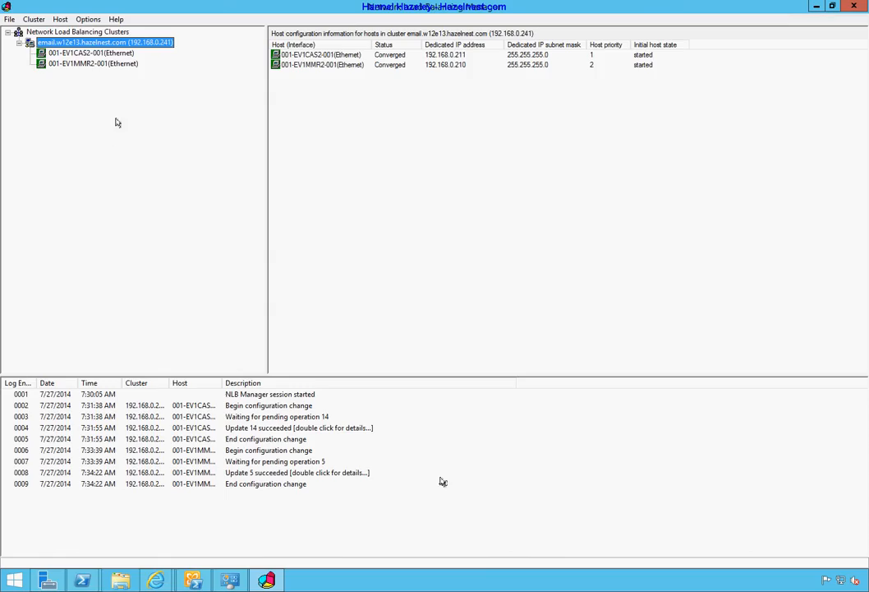
click(98, 54)
right_click(98, 56)
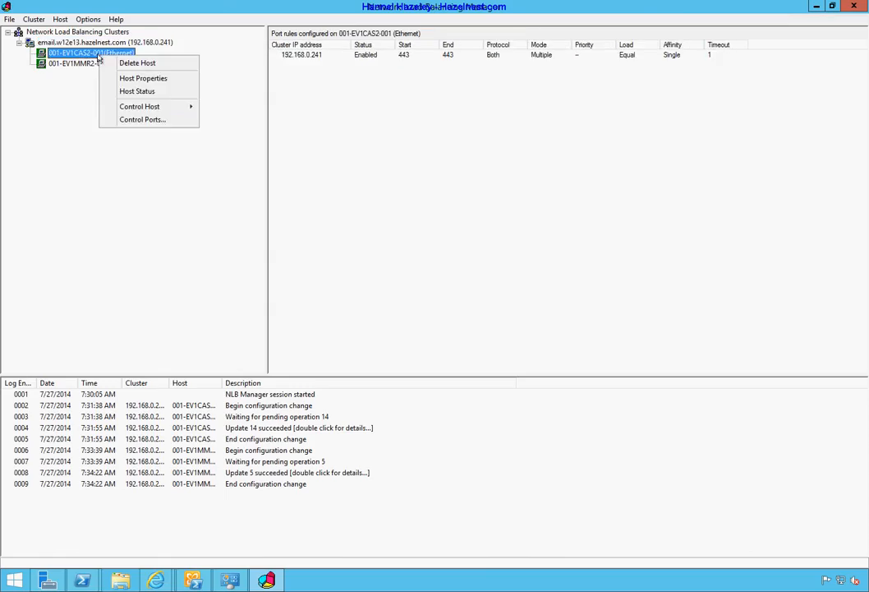
mouse_move(159, 107)
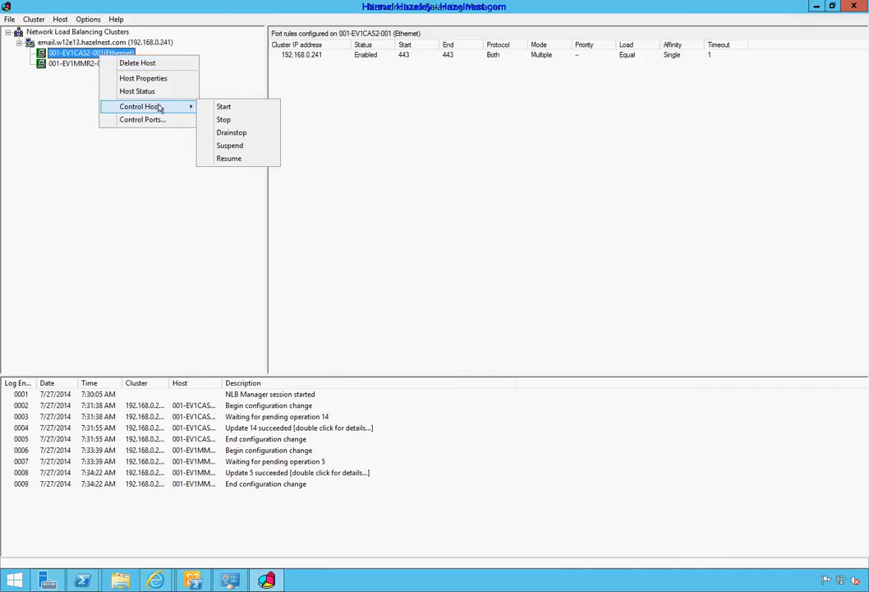
click(230, 146)
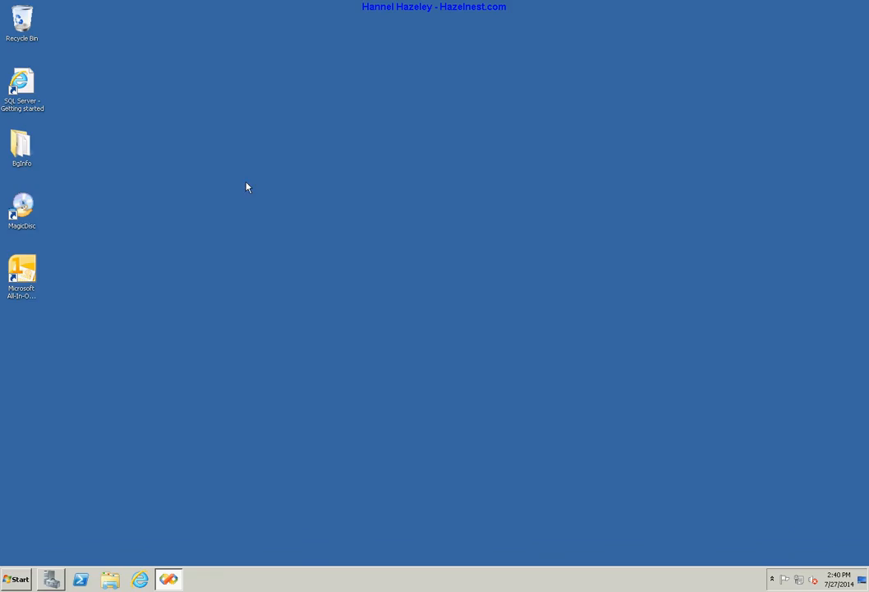
right_click(140, 580)
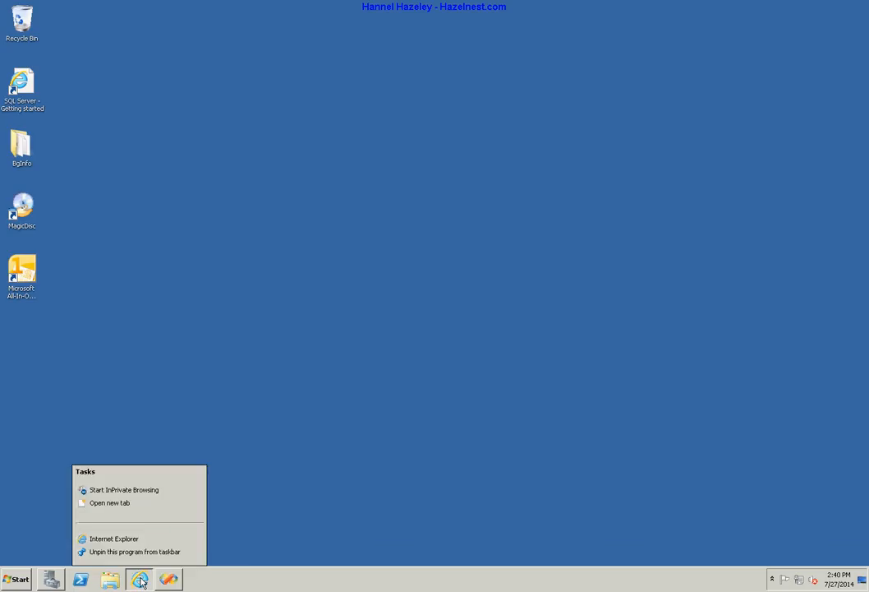
click(143, 491)
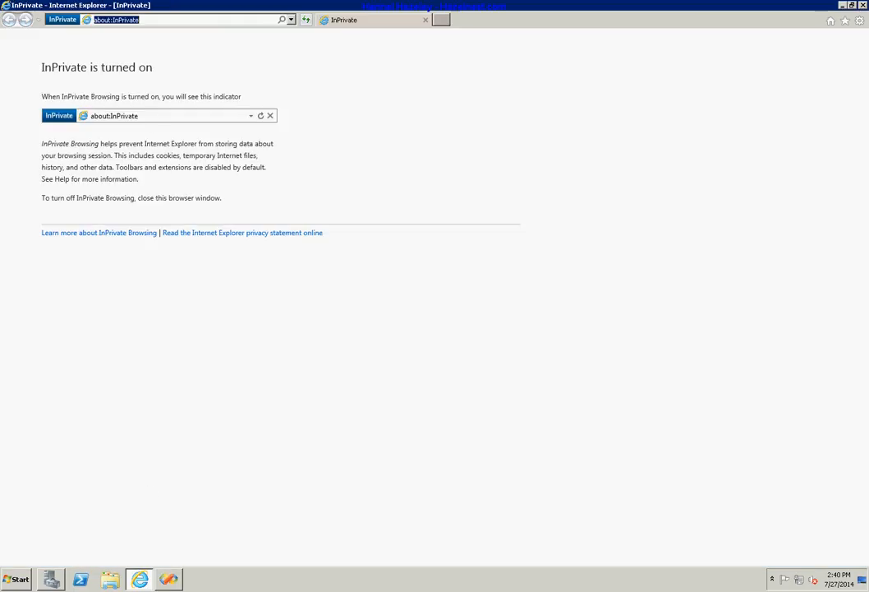
right_click(122, 20)
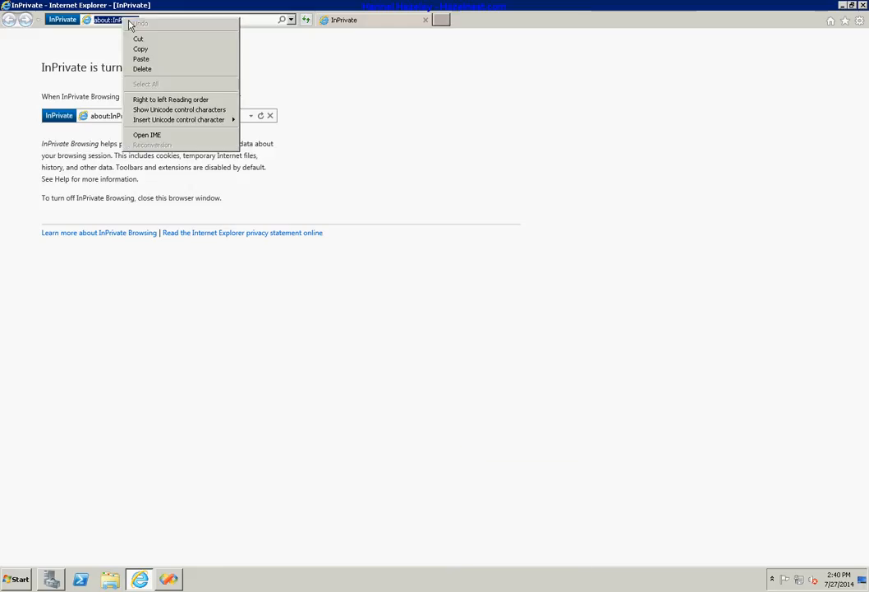
click(164, 59)
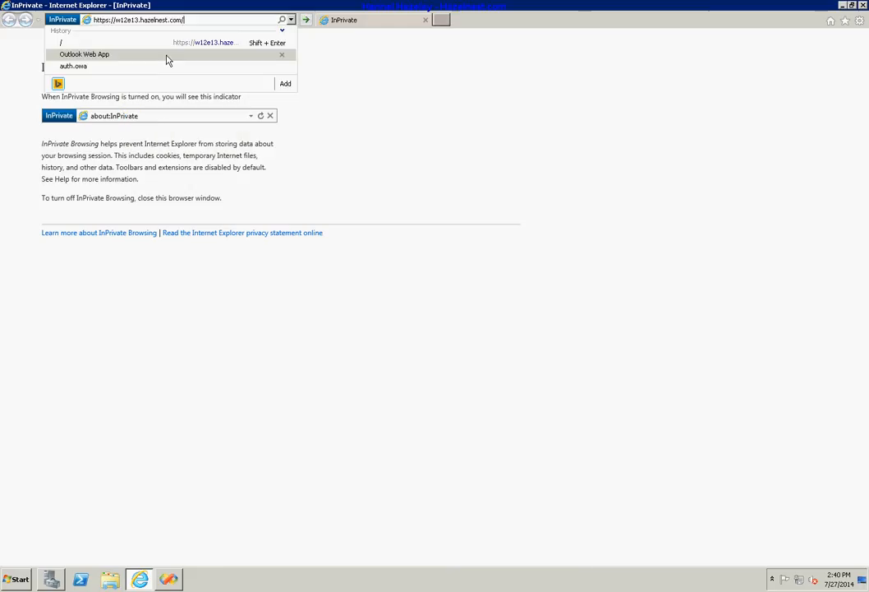
click(305, 21)
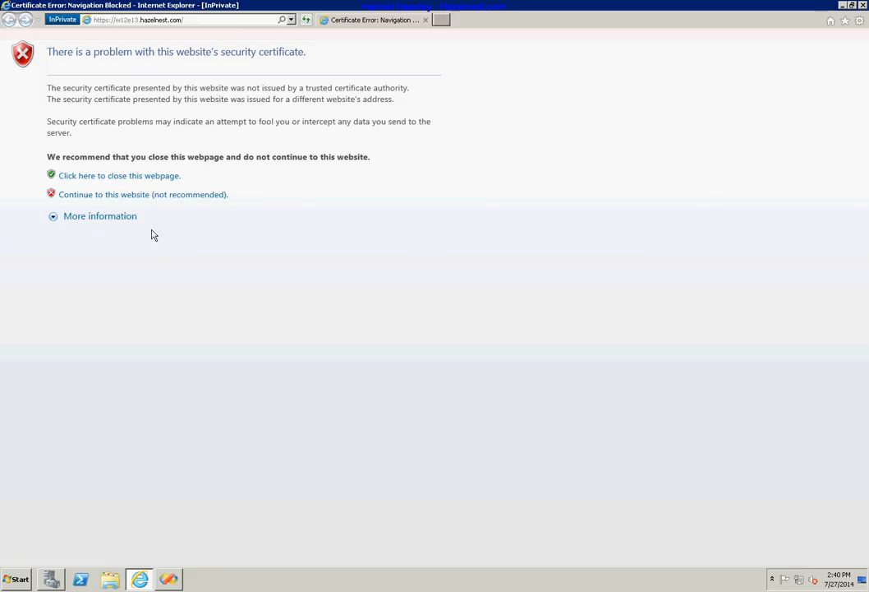
click(152, 195)
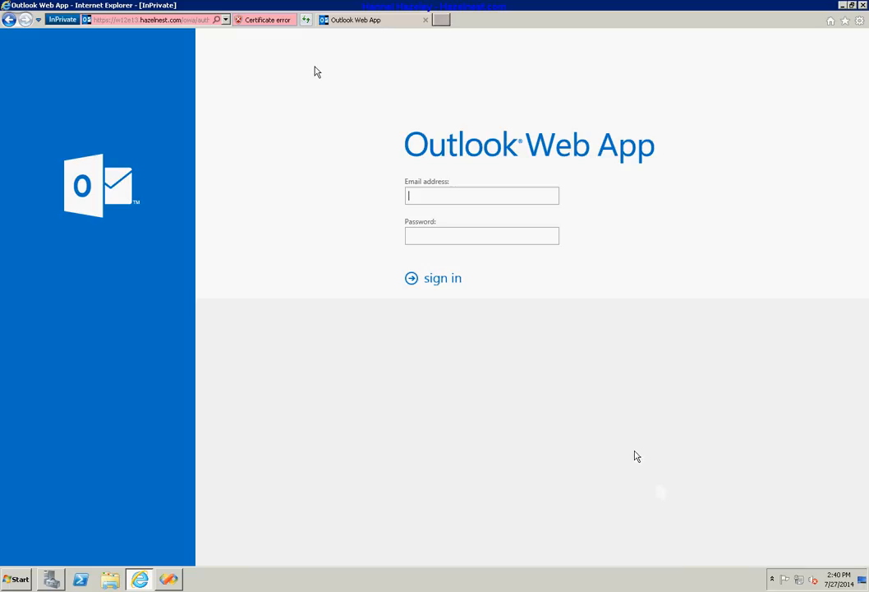
click(276, 21)
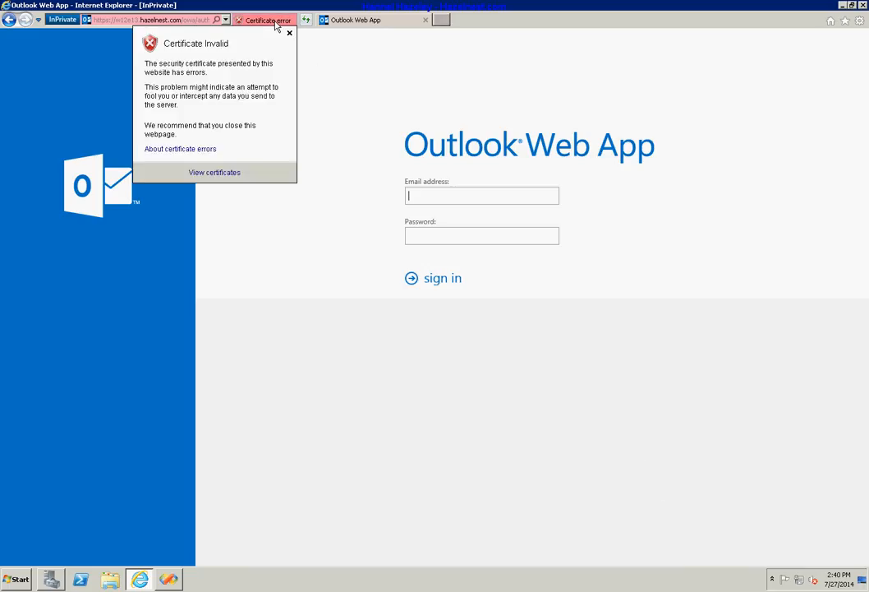
Inspect the site's untrusted certificate, issued to and by 001-EV1MMR2-001, then close it
click(216, 172)
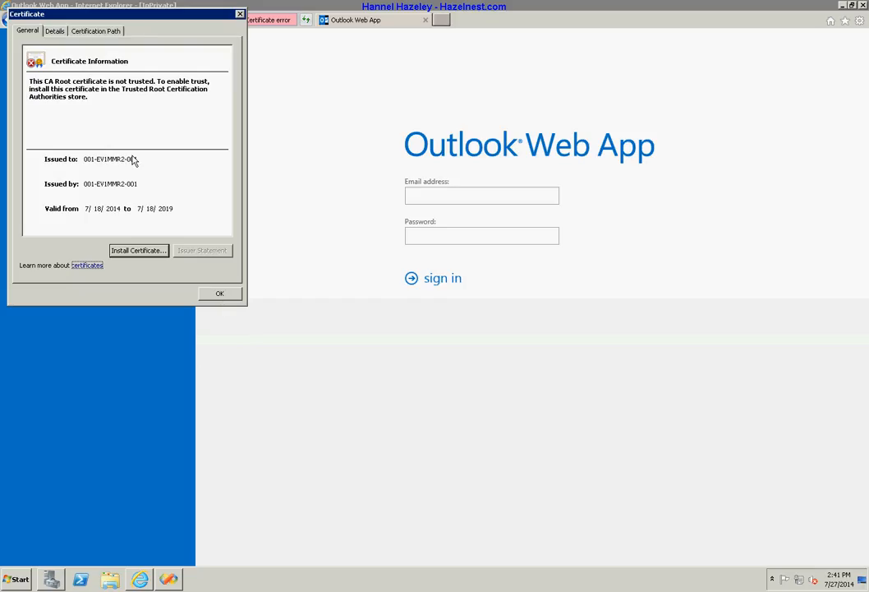
click(226, 294)
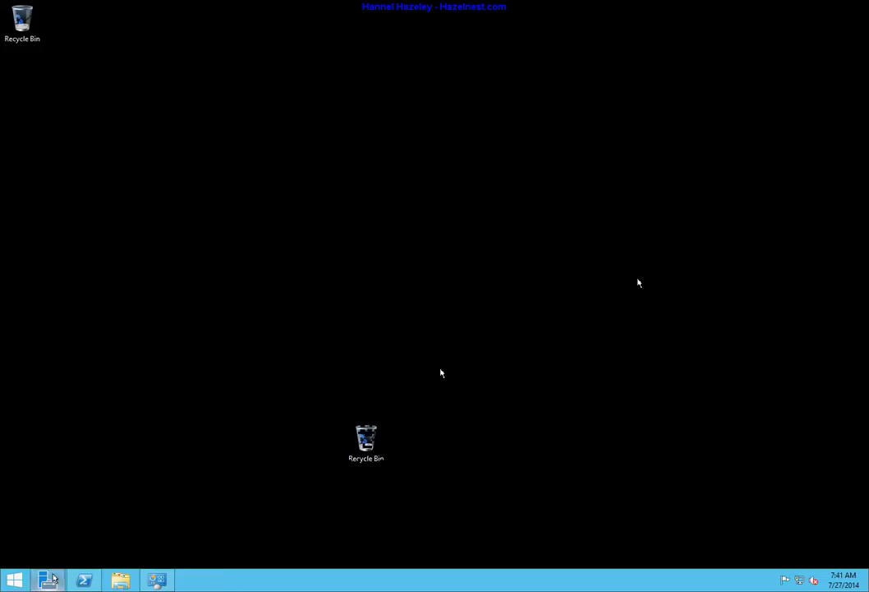
Launch IIS Manager from Server Manager, maximize it, and expand 001-EV1MMR2-001's Sites list
mouse_move(52, 578)
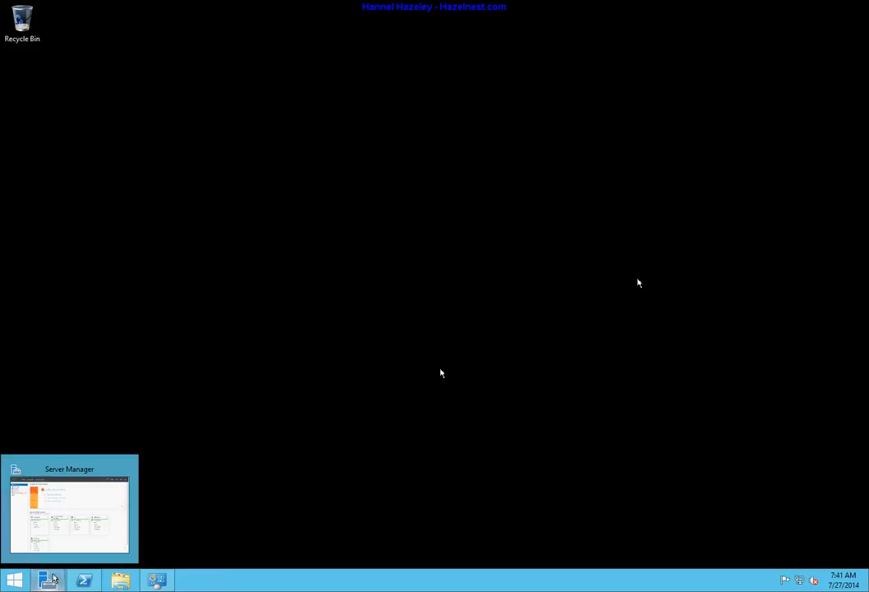
click(54, 578)
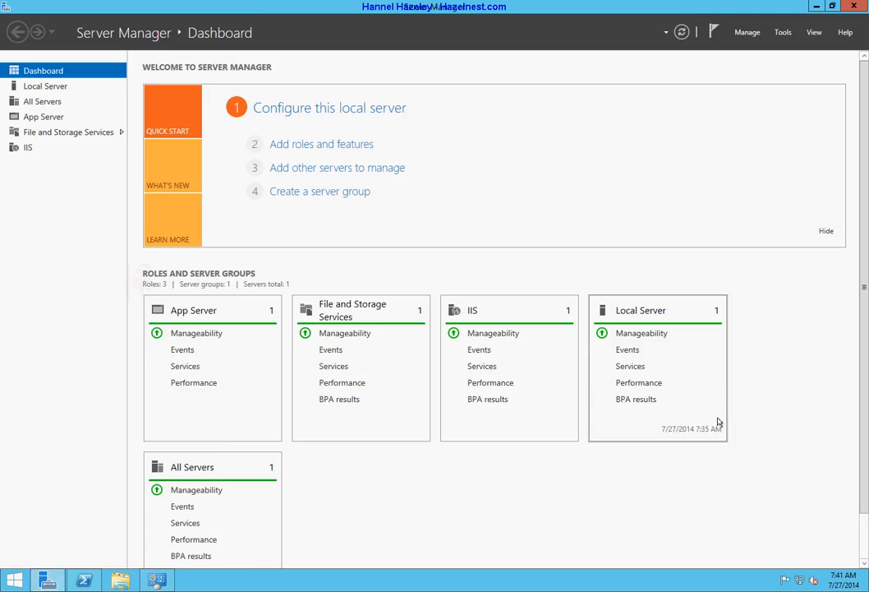
click(783, 32)
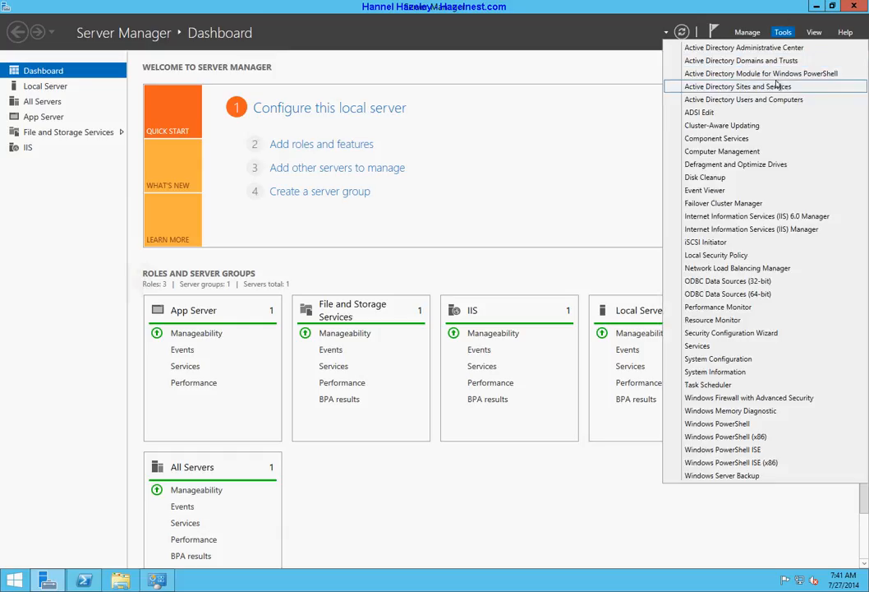
click(757, 227)
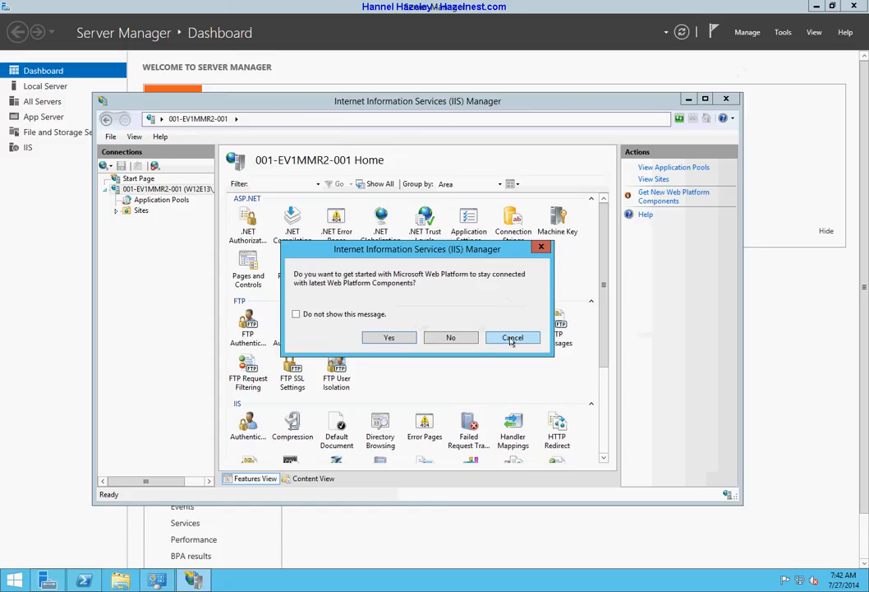
click(512, 338)
click(705, 99)
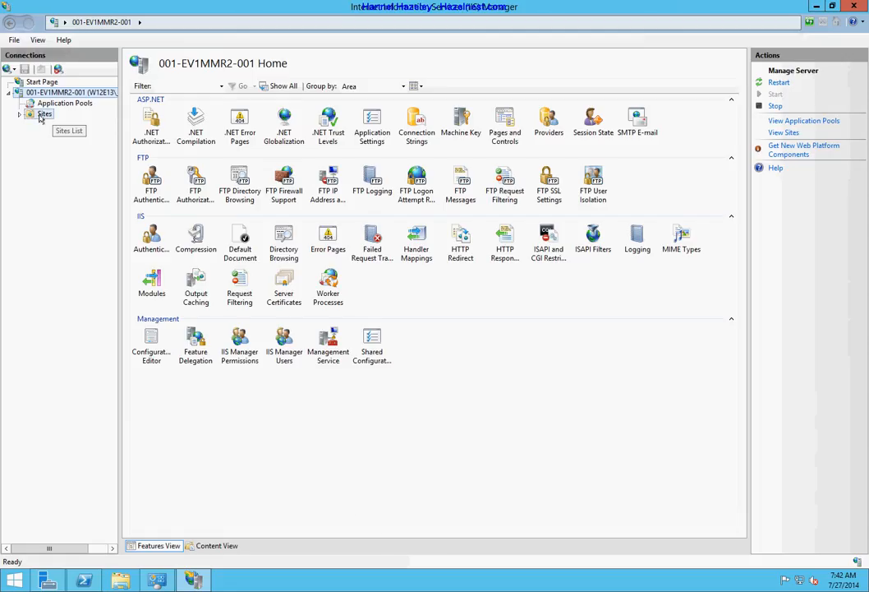
click(41, 117)
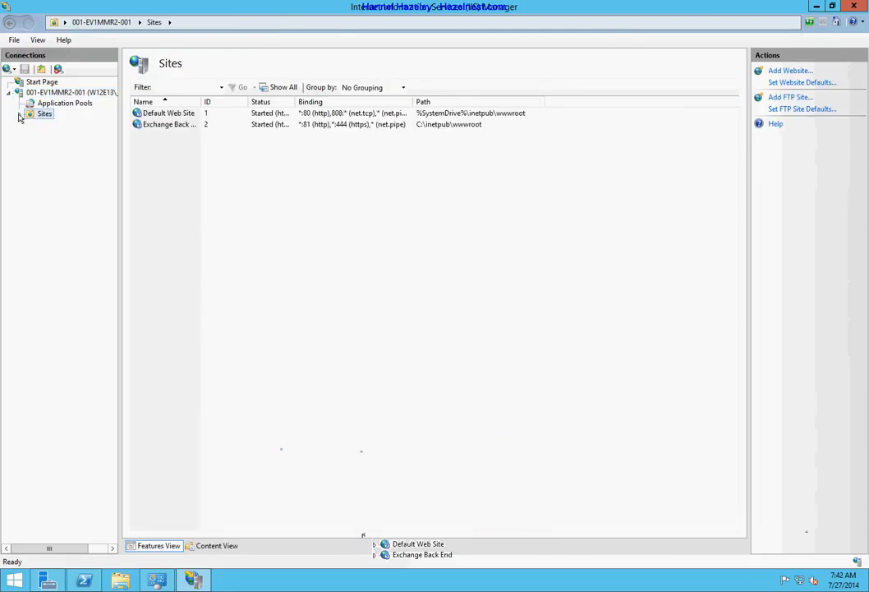
click(20, 115)
Check Default Web Site's https 443 binding, leaving its SSL certificate as Microsoft Exchange
click(51, 125)
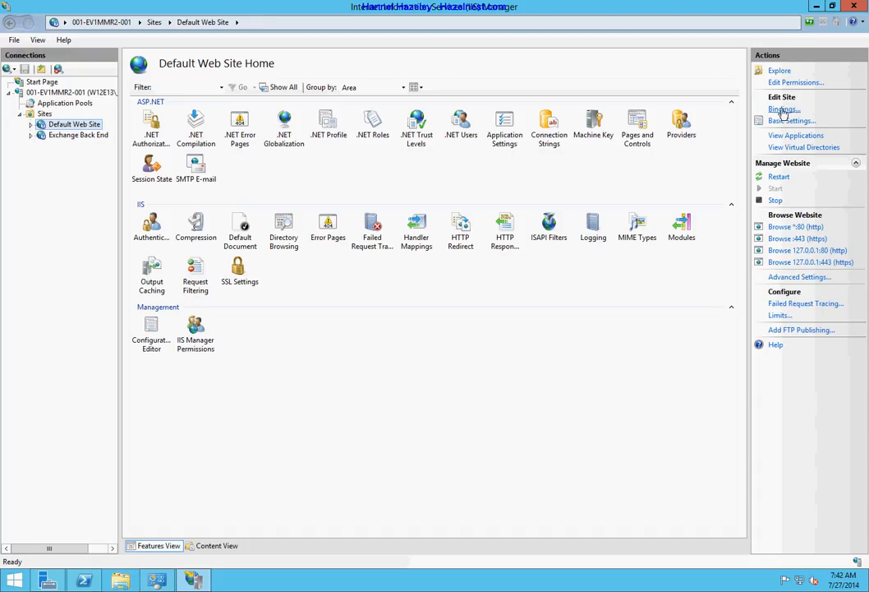
click(783, 110)
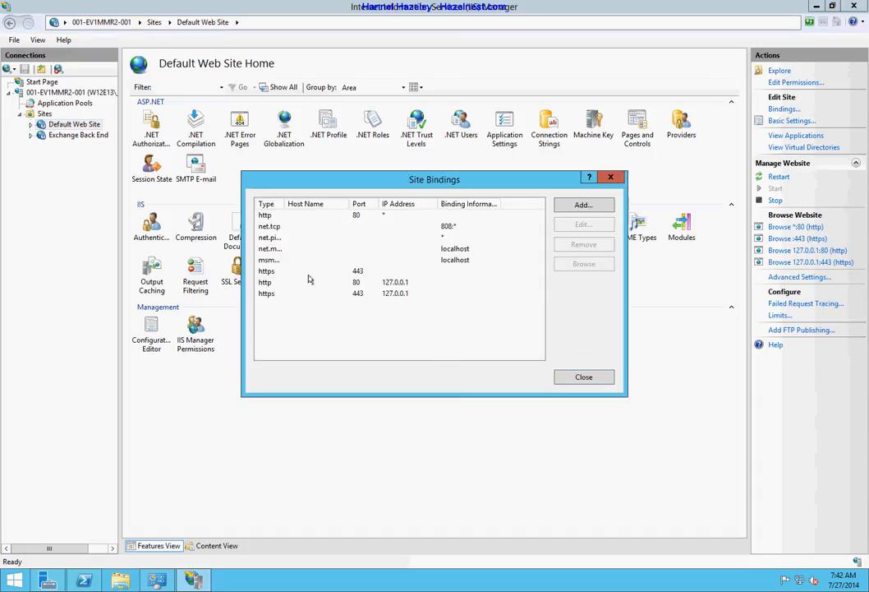
click(266, 272)
double_click(266, 272)
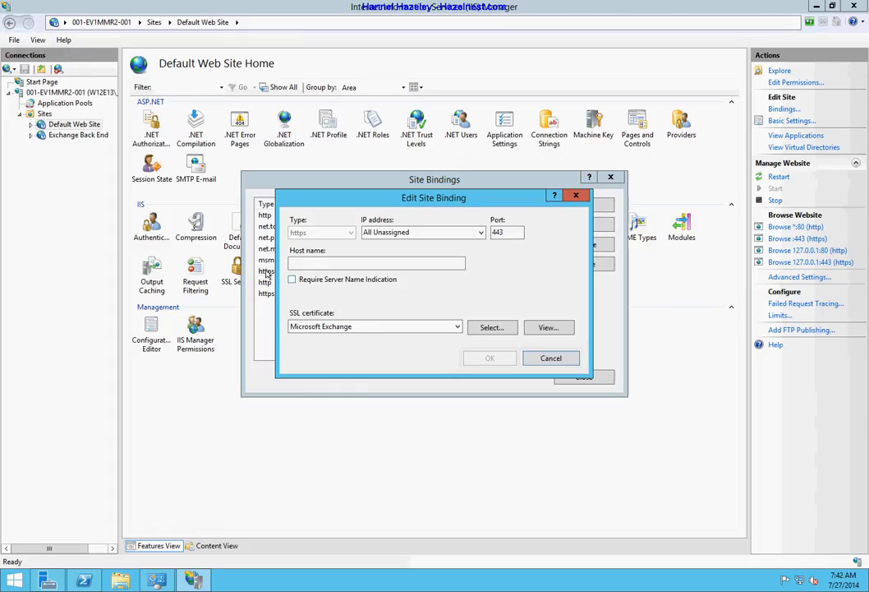
click(456, 328)
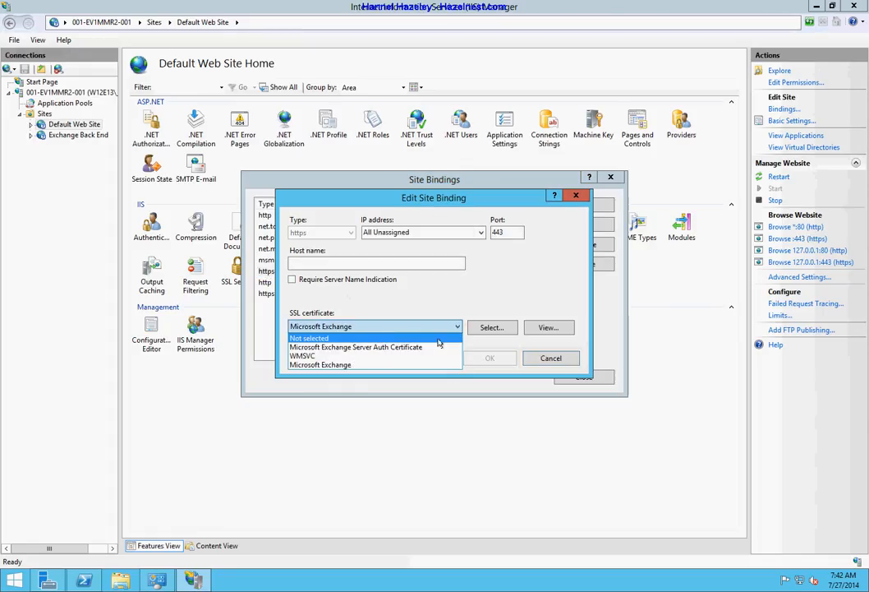
click(549, 359)
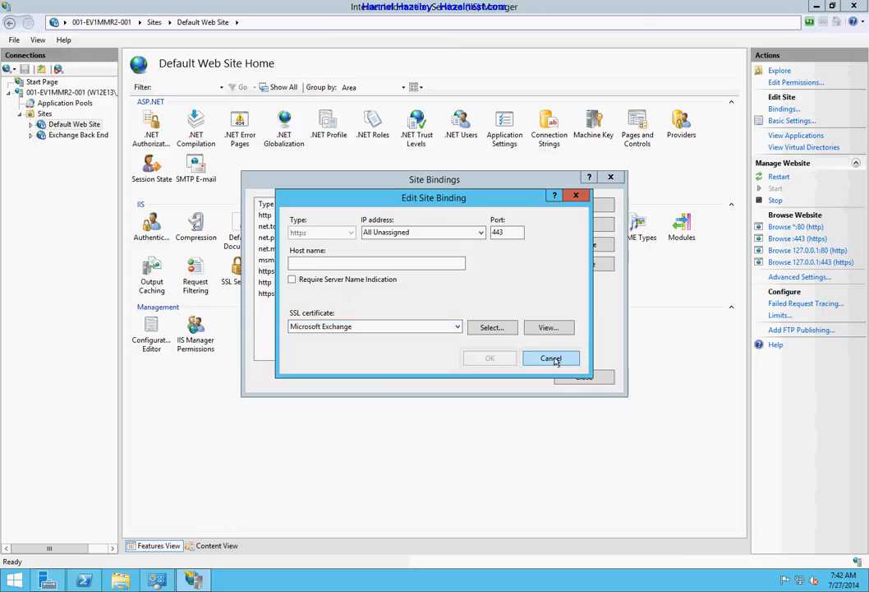
click(578, 361)
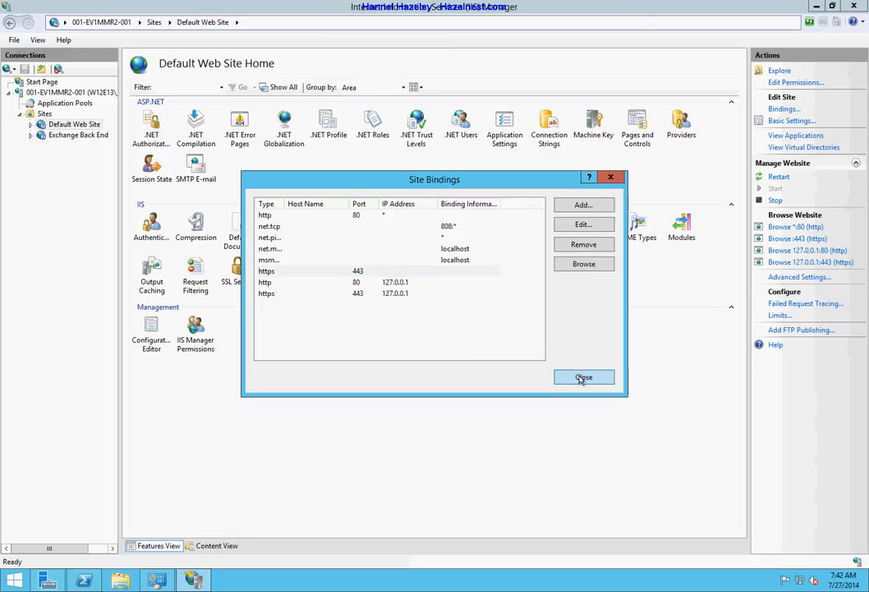
click(582, 378)
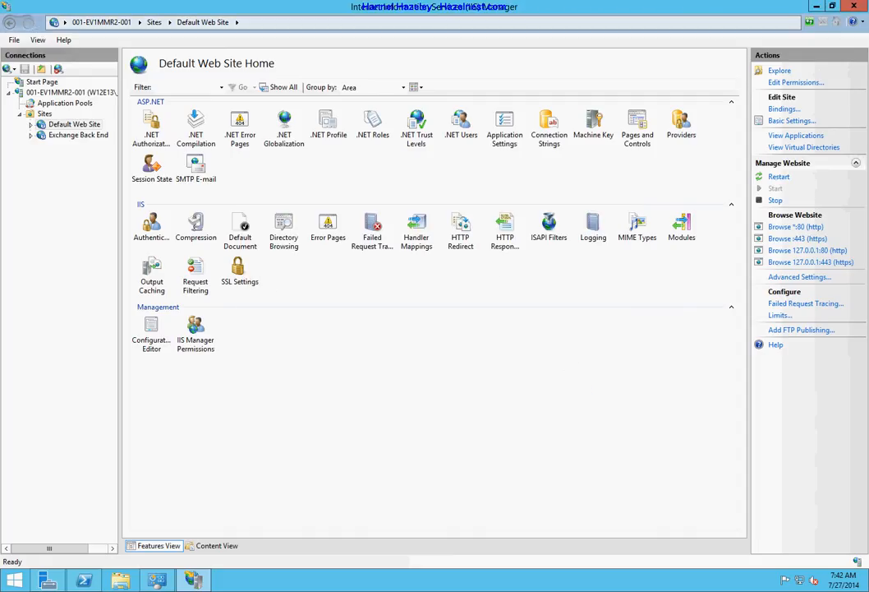
Open Server Certificates and the Import Certificate dialog, browsing for a .pfx file but cancelling
click(50, 93)
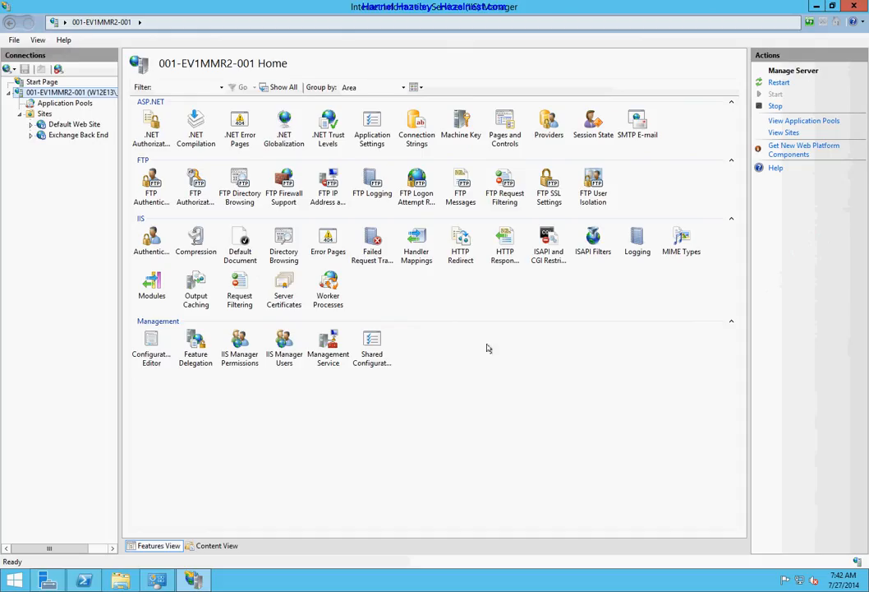
double_click(284, 302)
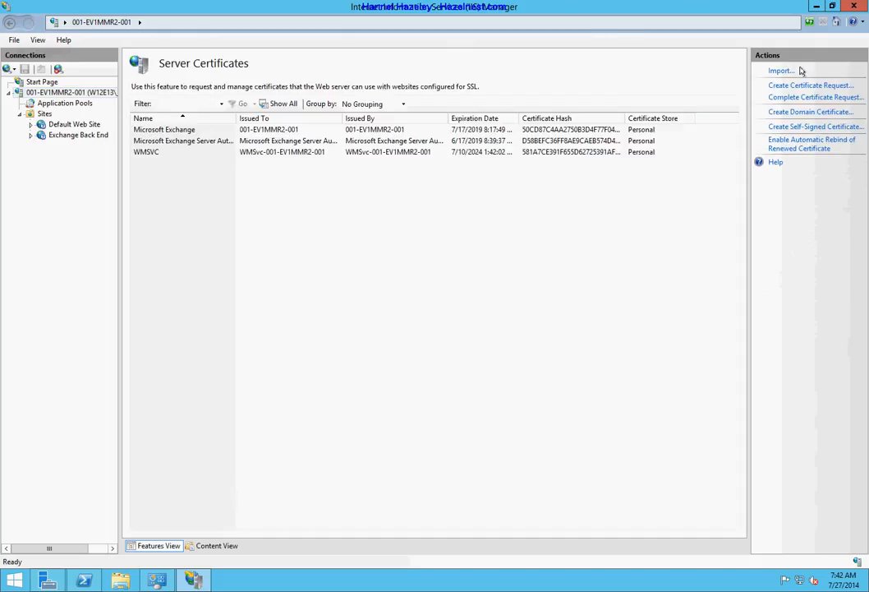
click(779, 73)
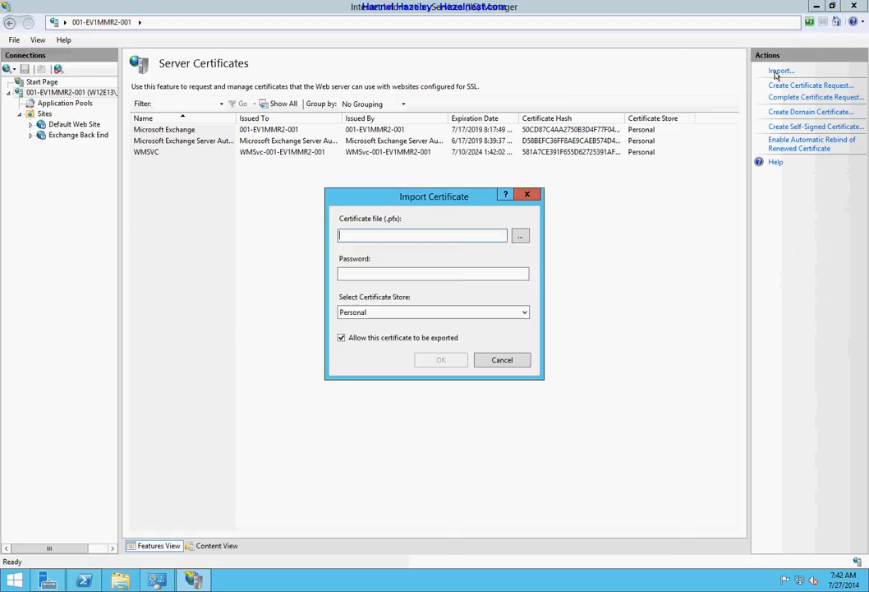
click(521, 237)
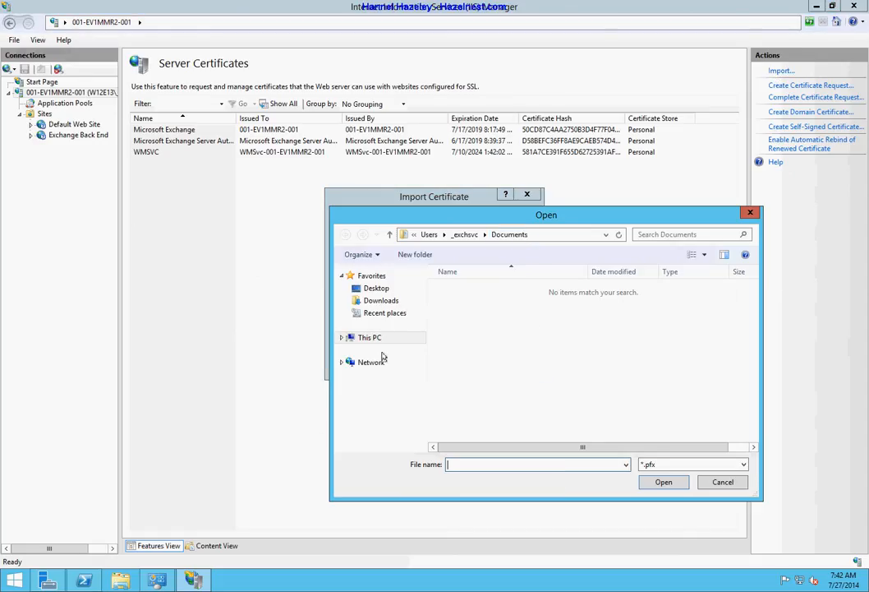
click(371, 338)
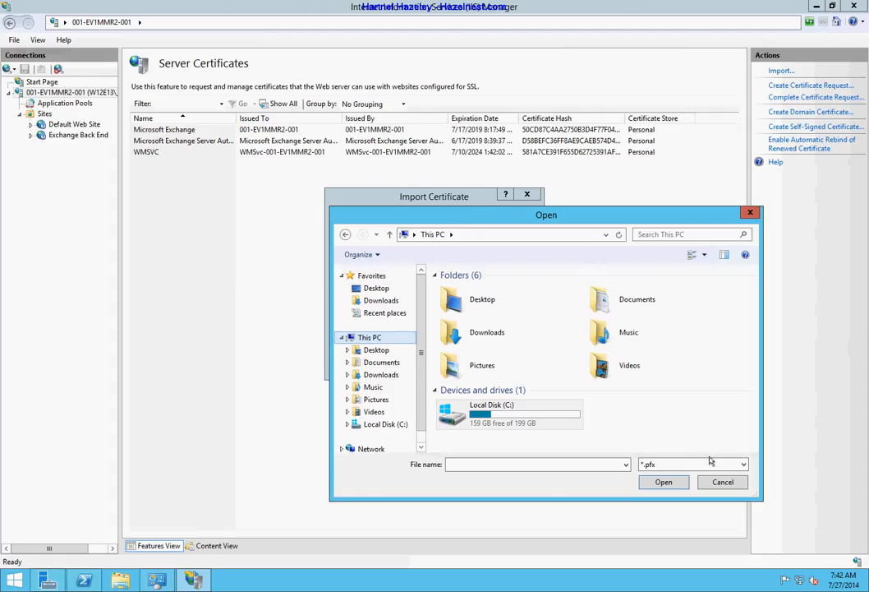
click(716, 486)
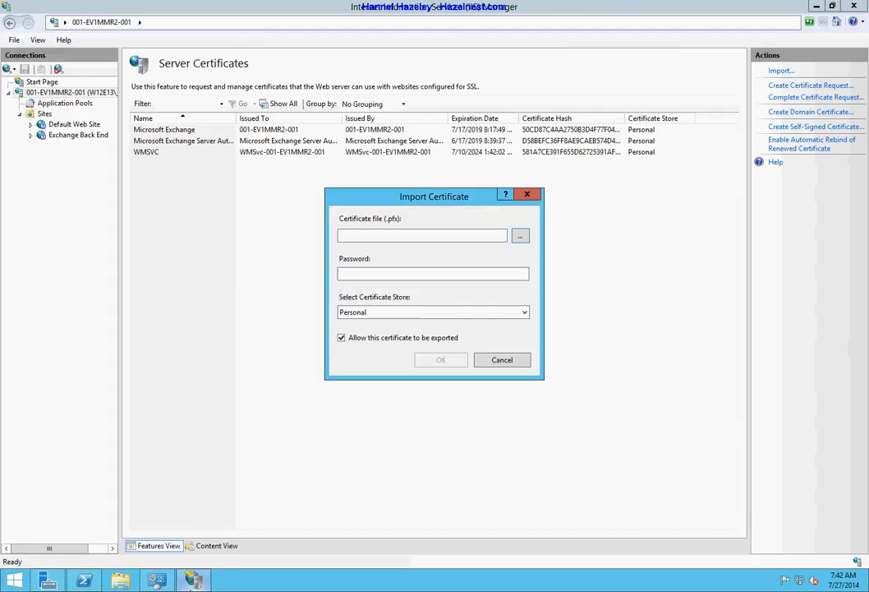
Copy the w12e13_hazelnest_com .pfx file from Z:\Certificates\w12e13 on DataShare
click(121, 580)
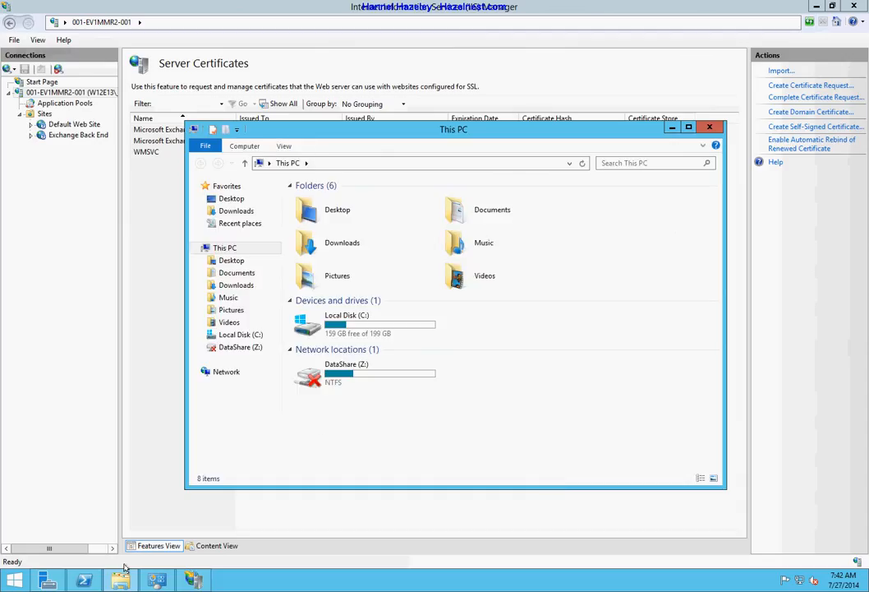
double_click(374, 366)
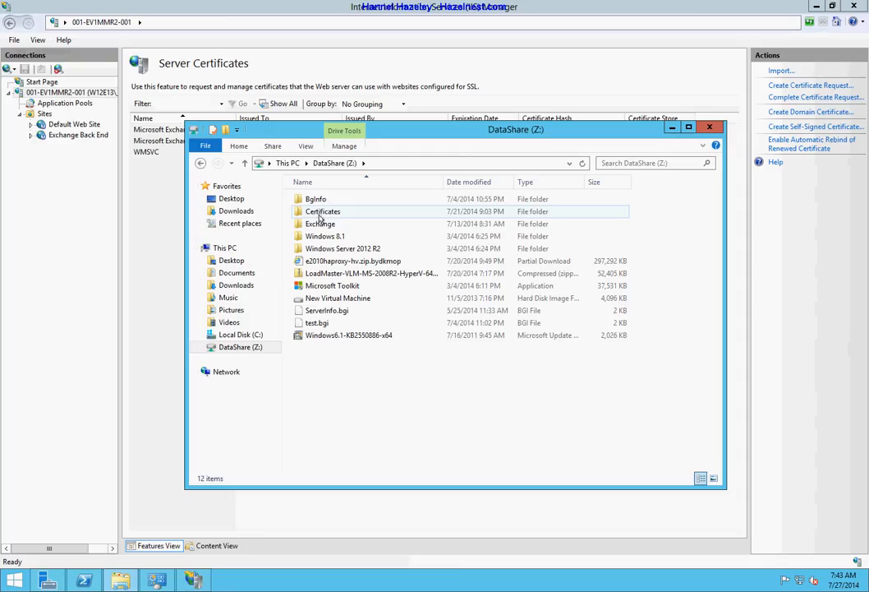
double_click(320, 213)
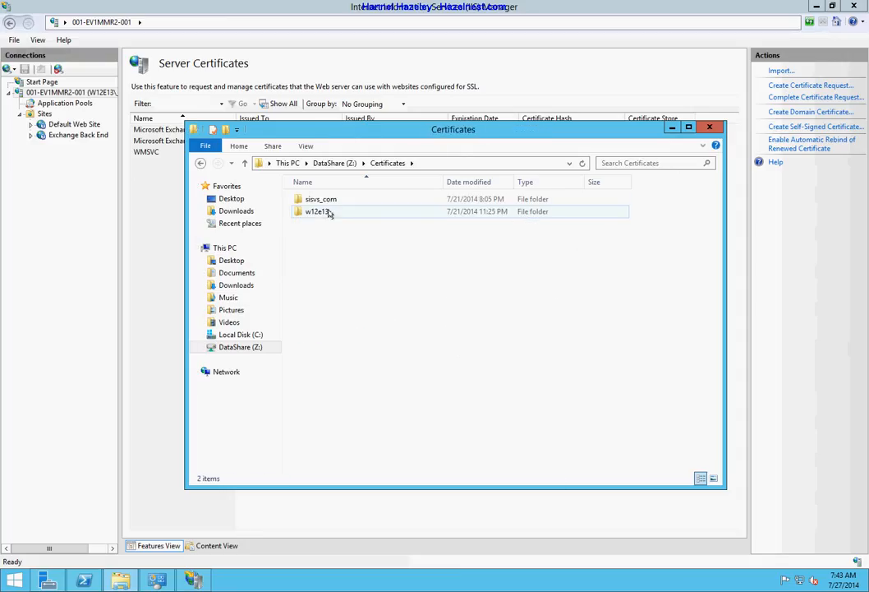
double_click(320, 212)
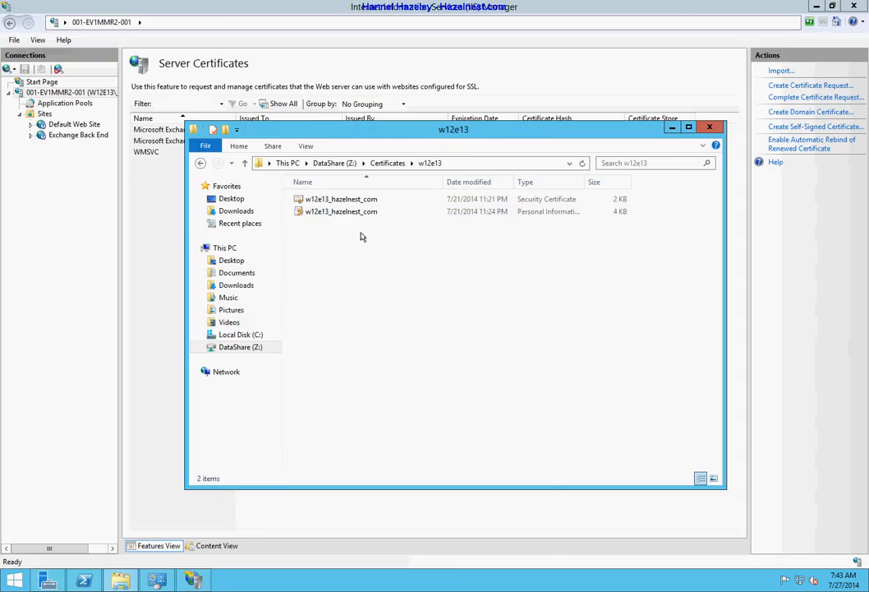
click(359, 216)
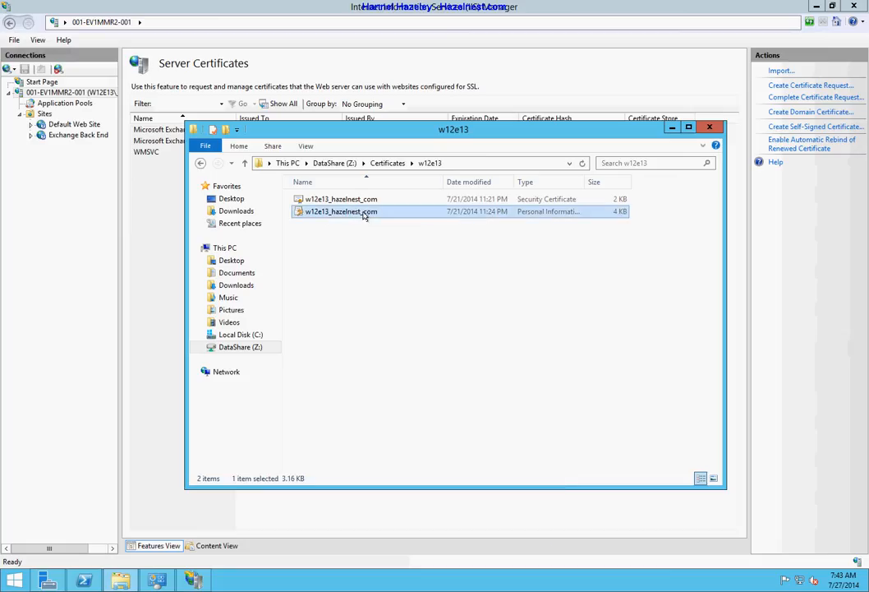
right_click(365, 215)
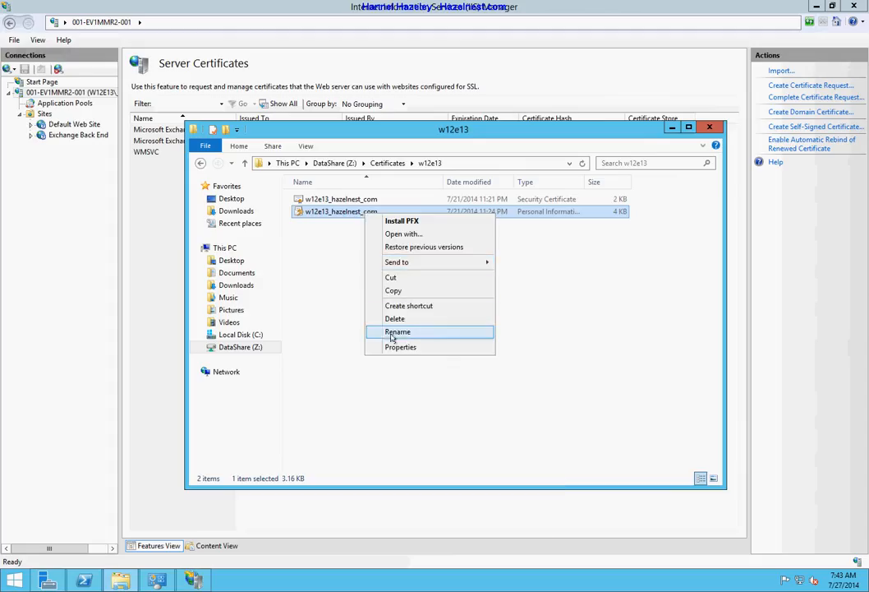
click(393, 290)
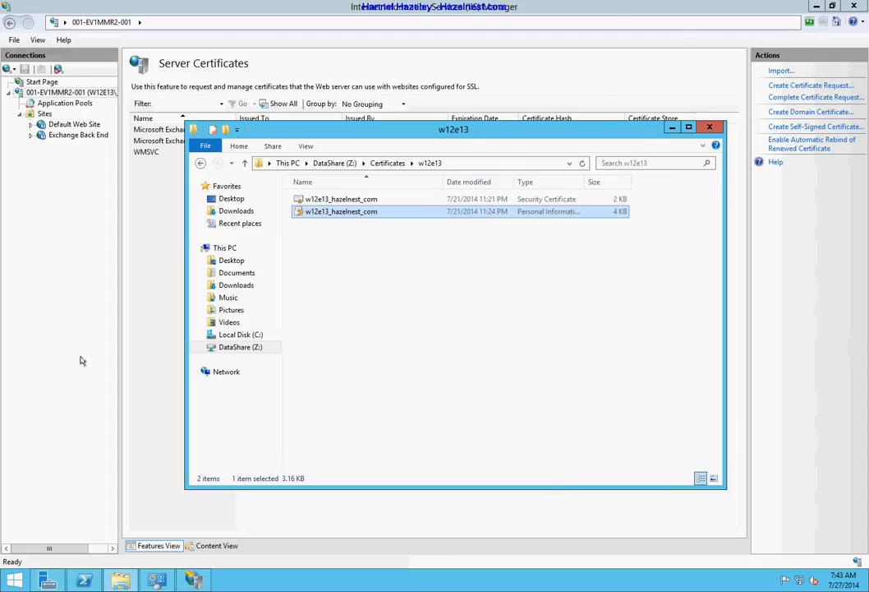
Paste the certificate file into the Downloads folder and return to the certificate import
click(122, 581)
right_click(122, 581)
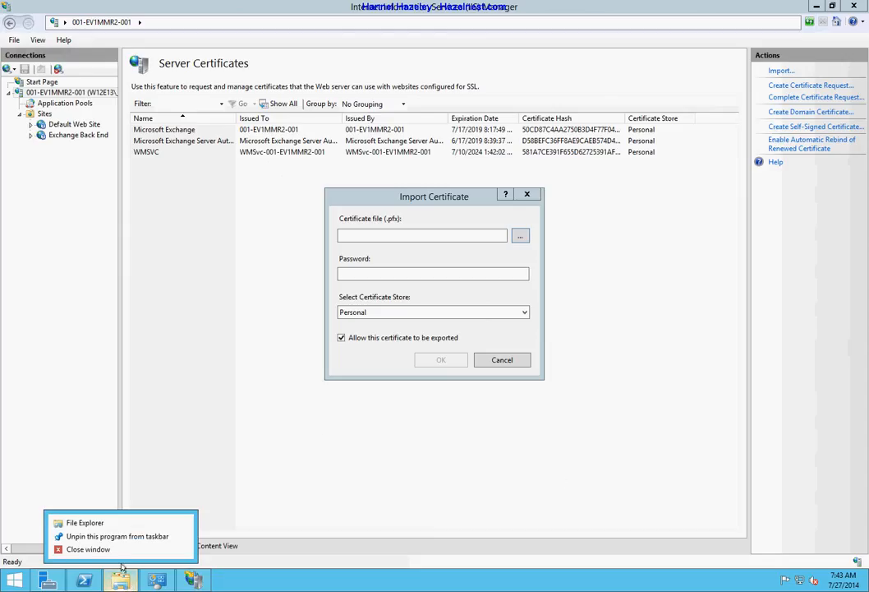
click(105, 528)
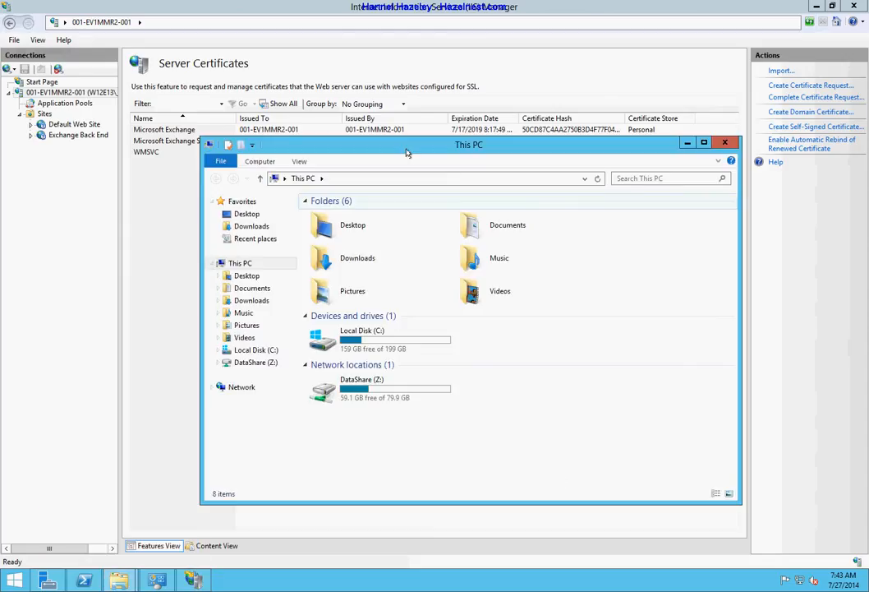
click(265, 226)
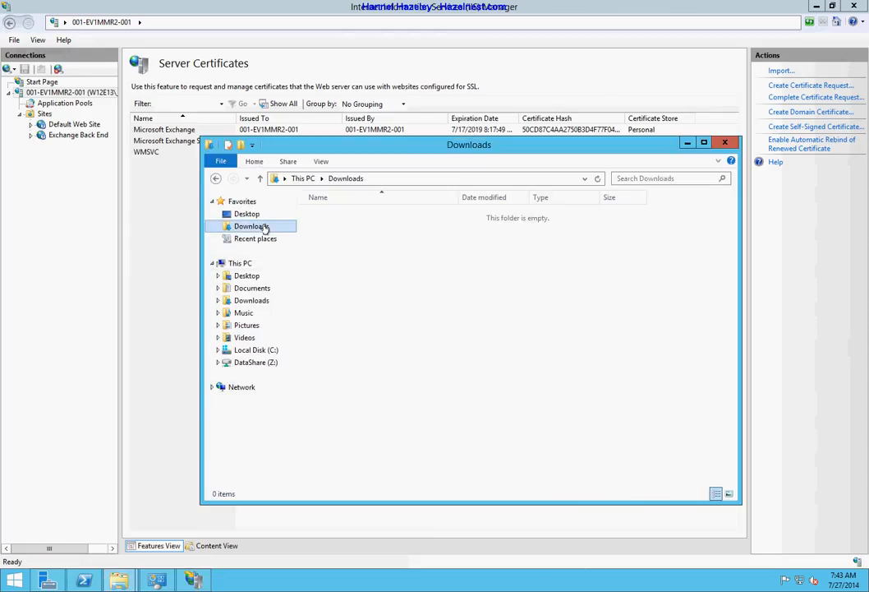
right_click(417, 394)
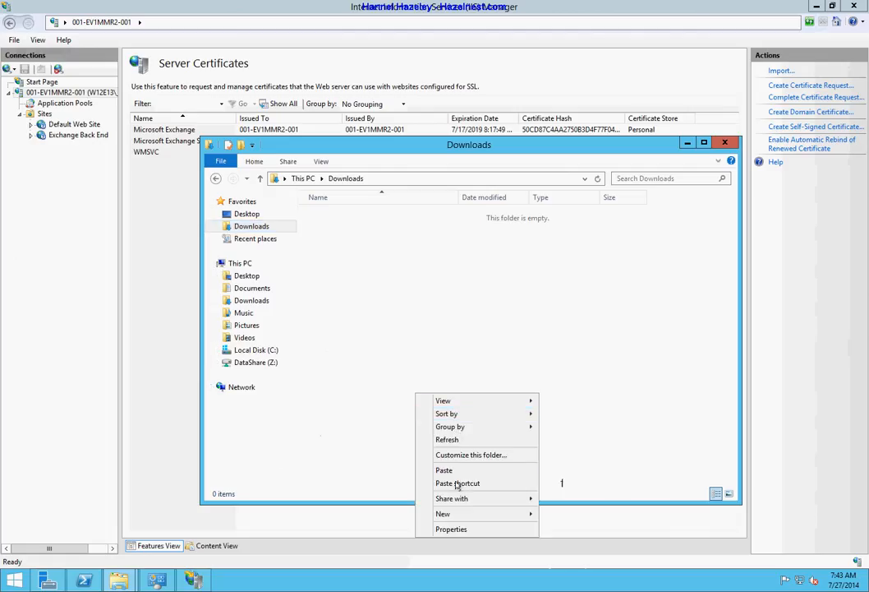
click(448, 470)
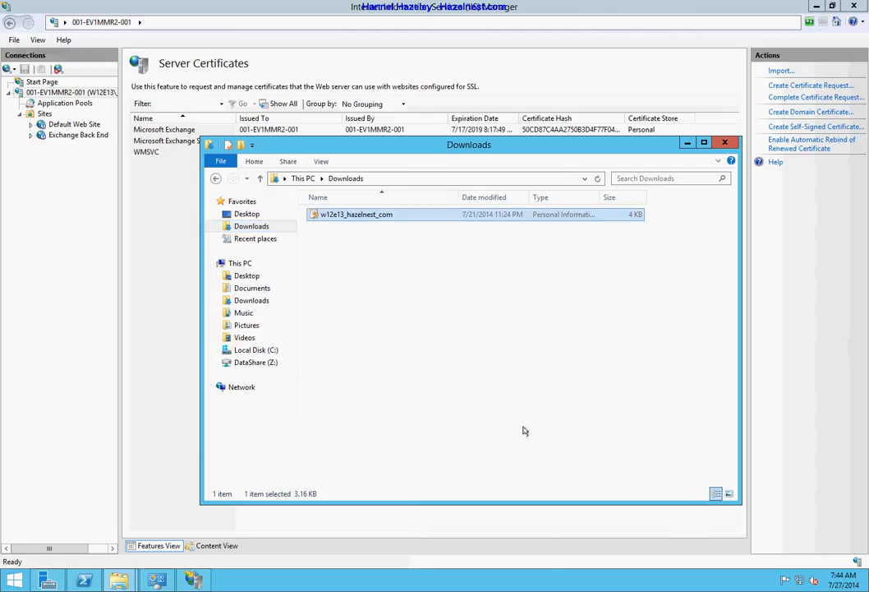
click(306, 553)
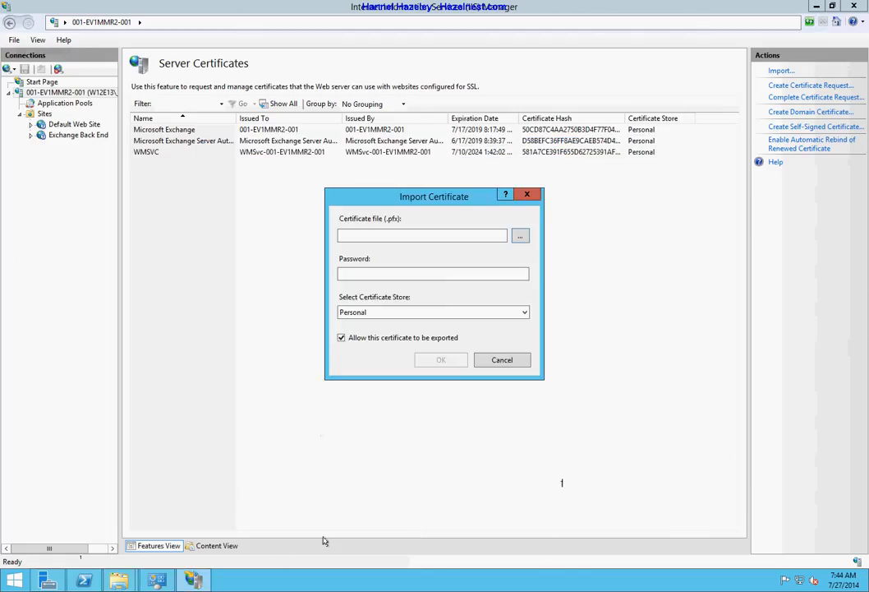
Import the w12e13_hazelnest_com .pfx from Downloads into the Personal store with its password, then select W12E13 - Comodo
click(519, 236)
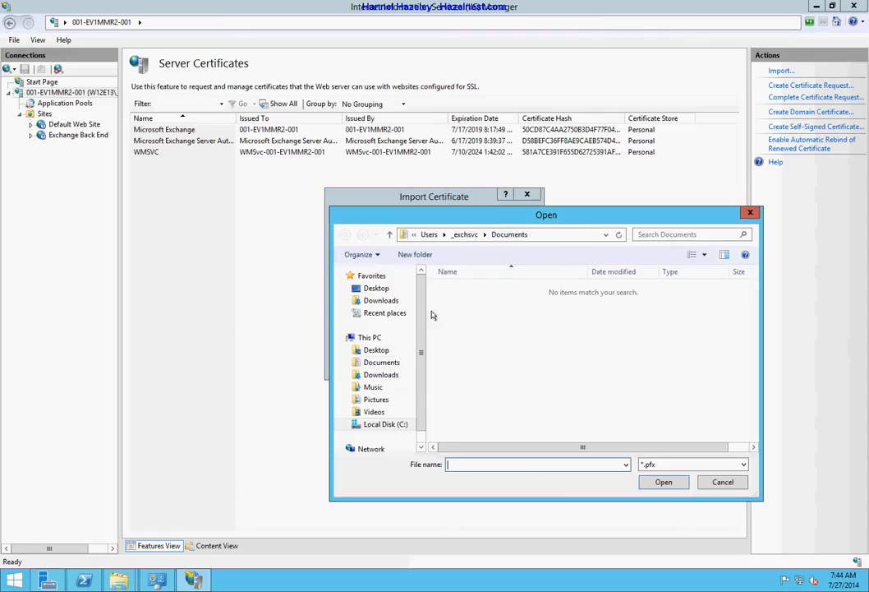
click(380, 301)
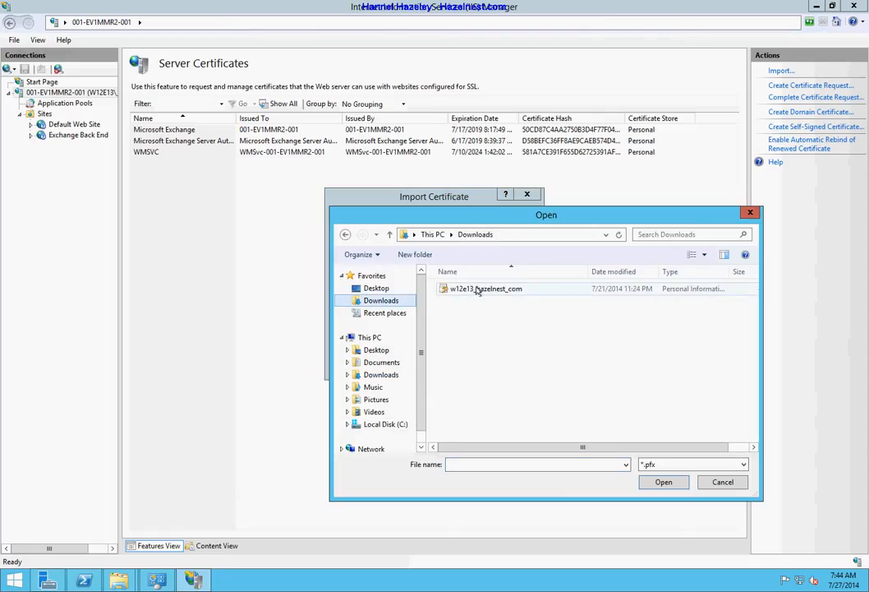
click(479, 289)
click(662, 483)
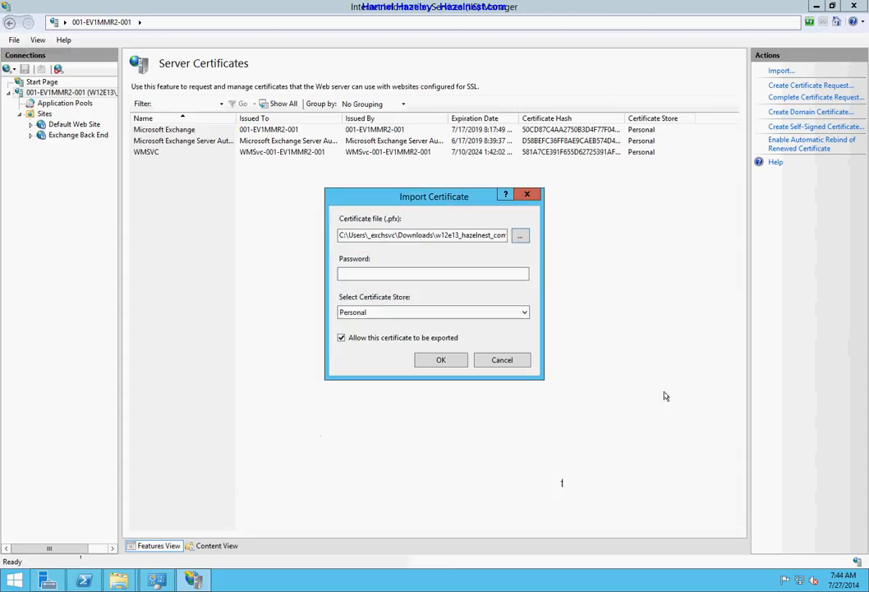
click(370, 314)
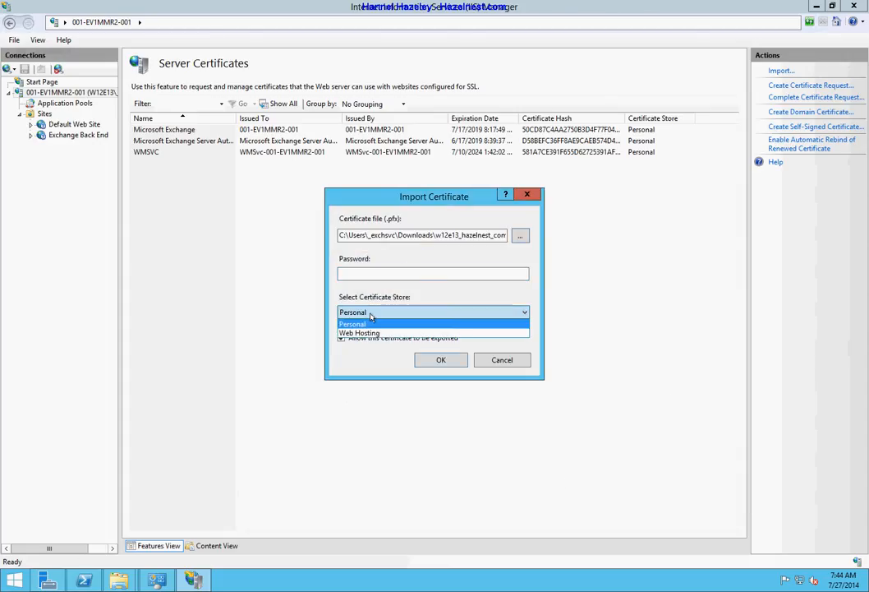
click(371, 316)
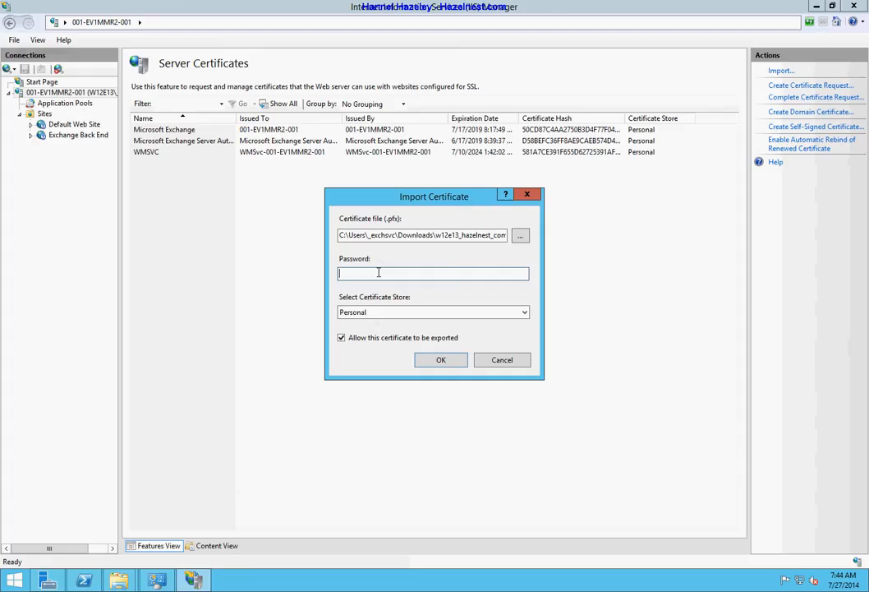
text(P•••••)
key(Return)
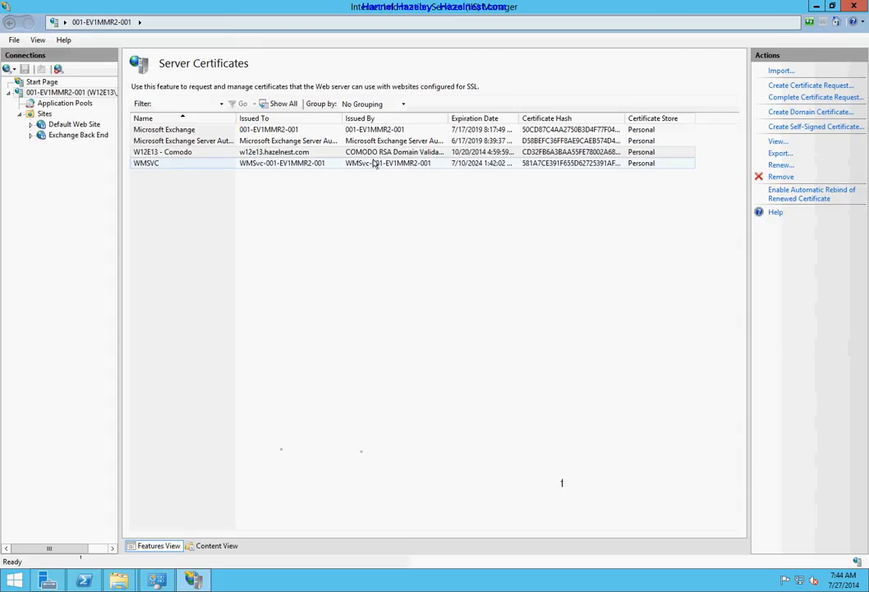
click(317, 152)
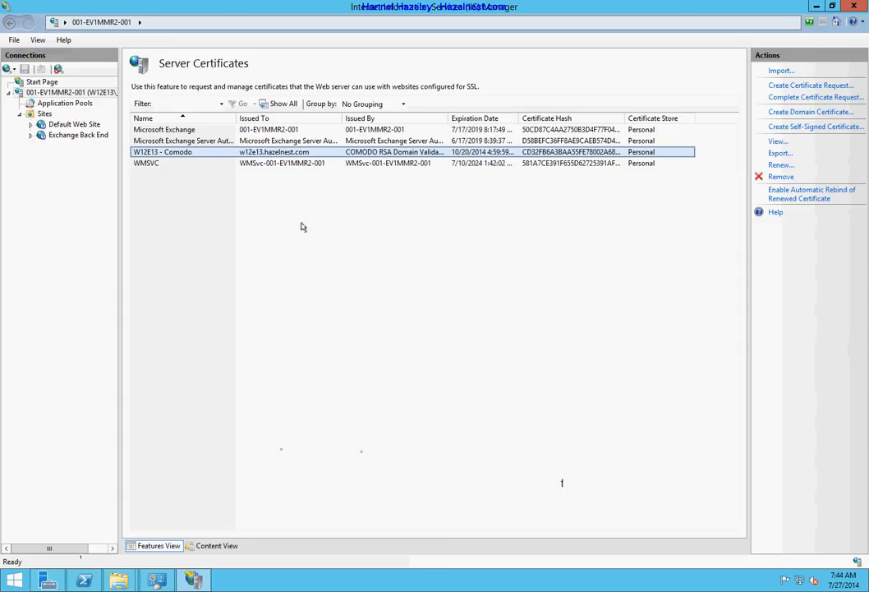
Assign the W12E13 - Comodo certificate to Default Web Site's all-unassigned https 443 binding
click(68, 124)
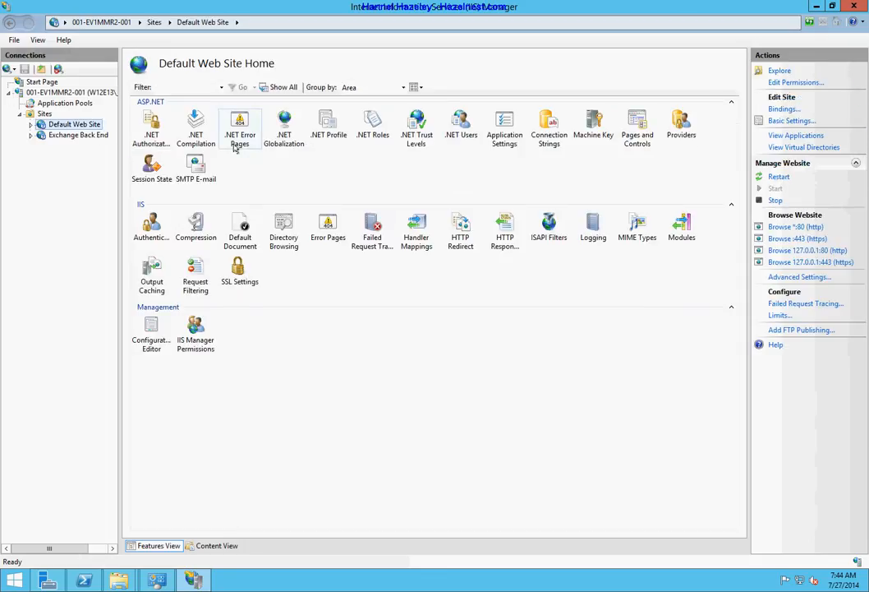
click(782, 109)
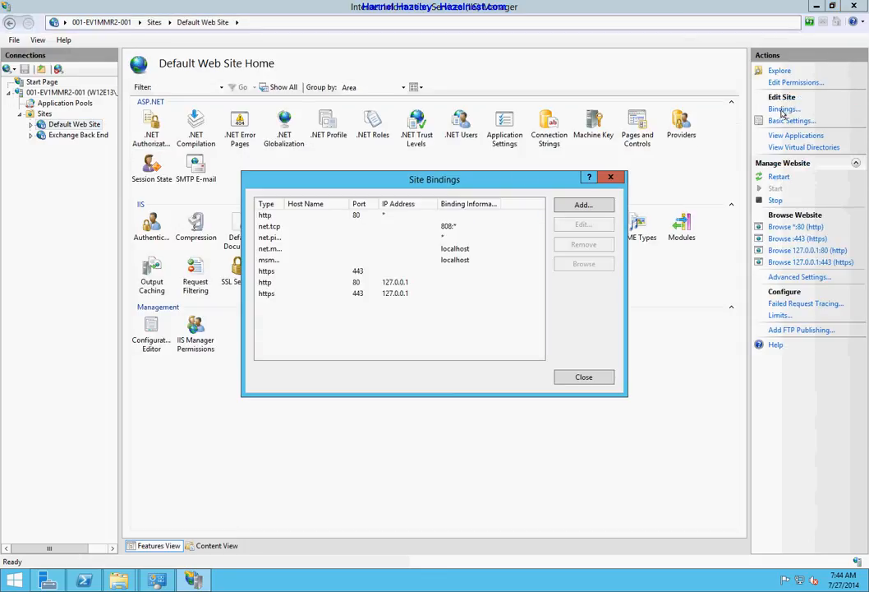
double_click(265, 270)
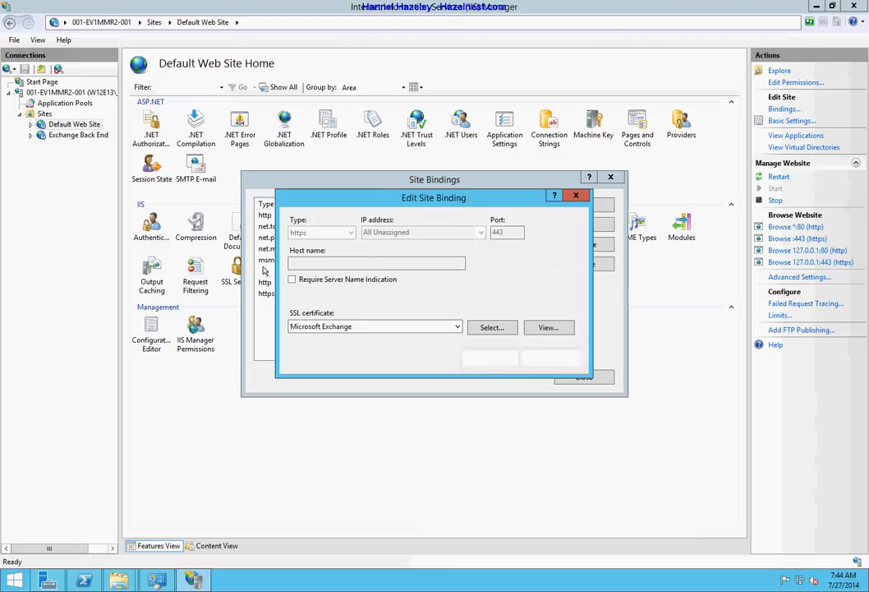
click(450, 326)
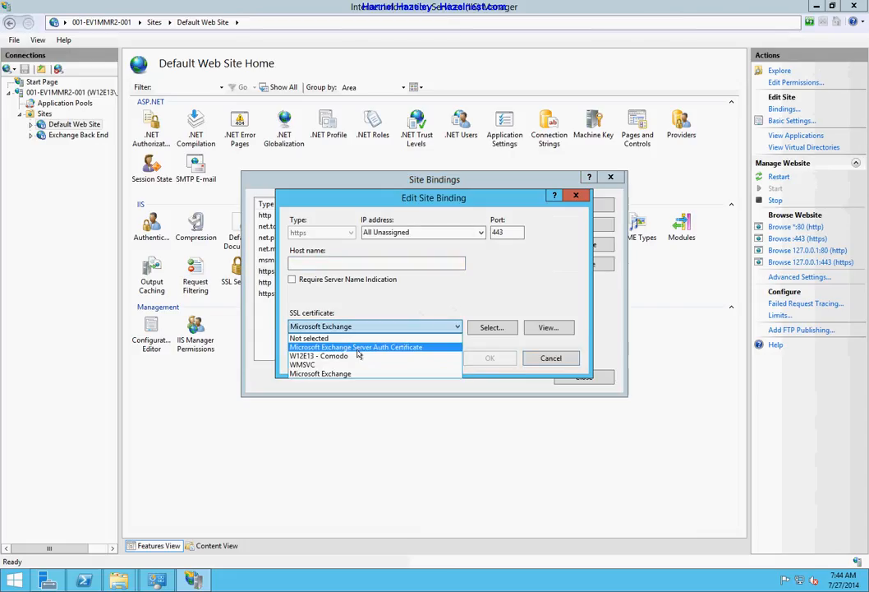
click(321, 356)
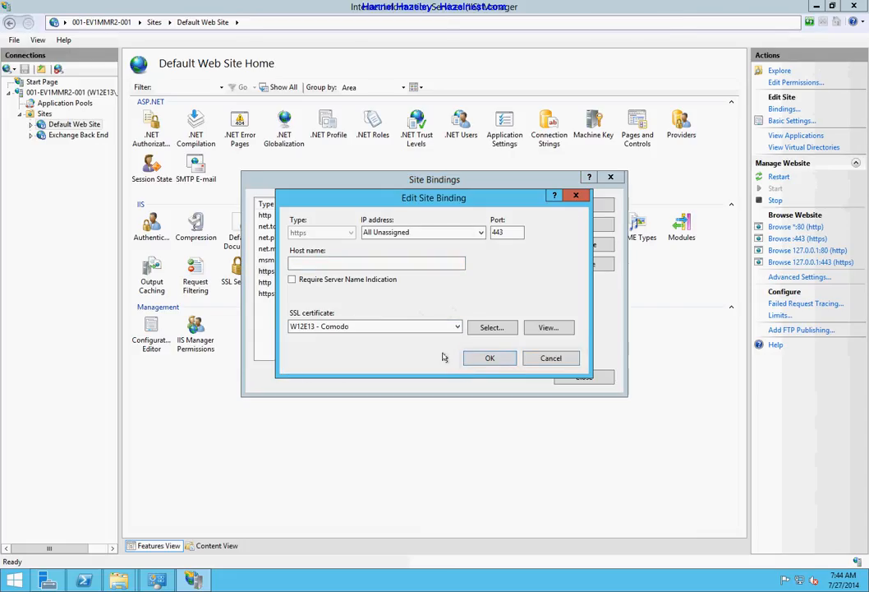
click(486, 358)
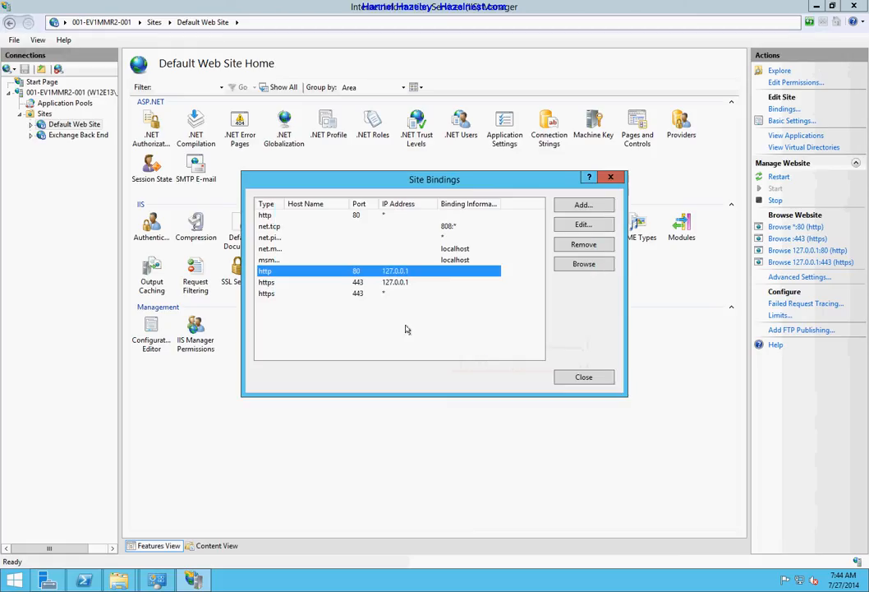
Assign W12E13 - Comodo to the https 443 binding on 127.0.0.1 as well
double_click(364, 273)
click(551, 357)
click(365, 283)
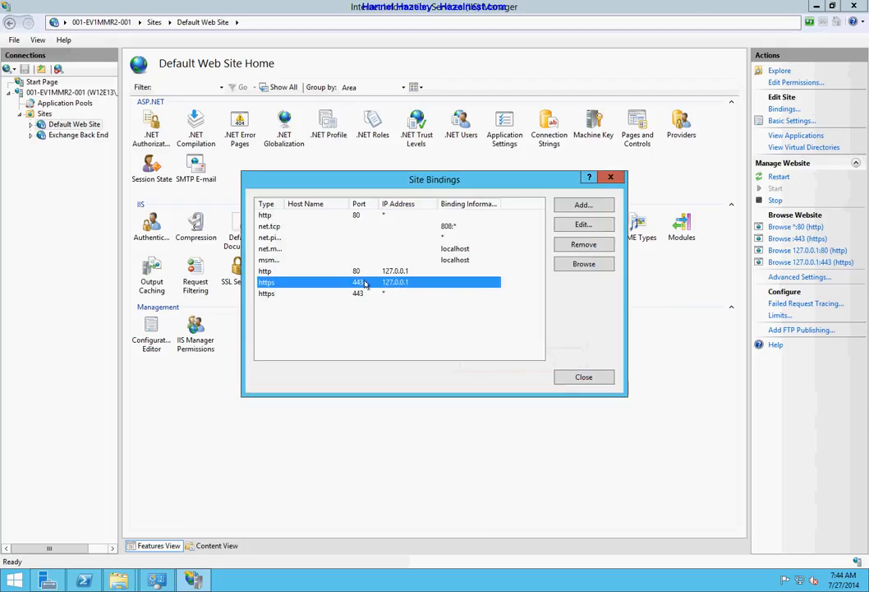
double_click(365, 282)
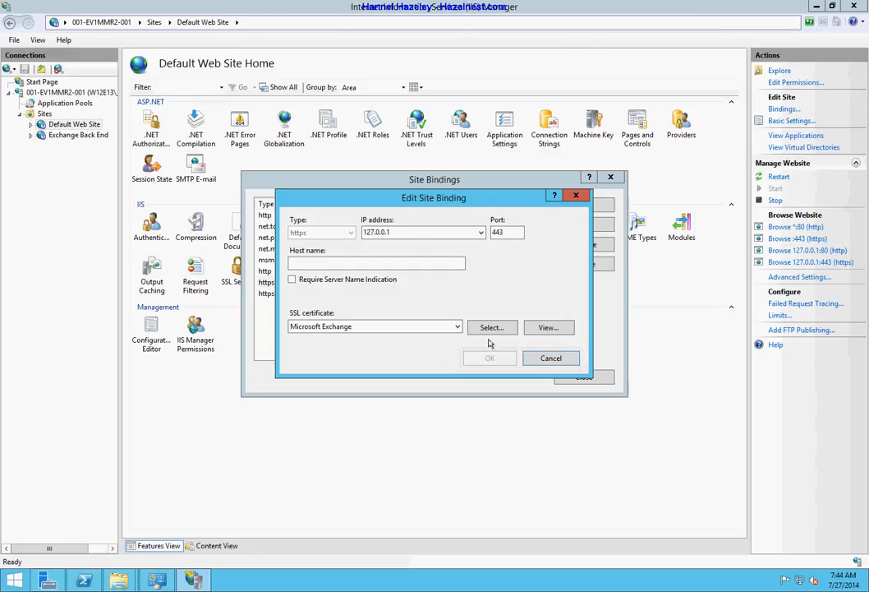
click(441, 329)
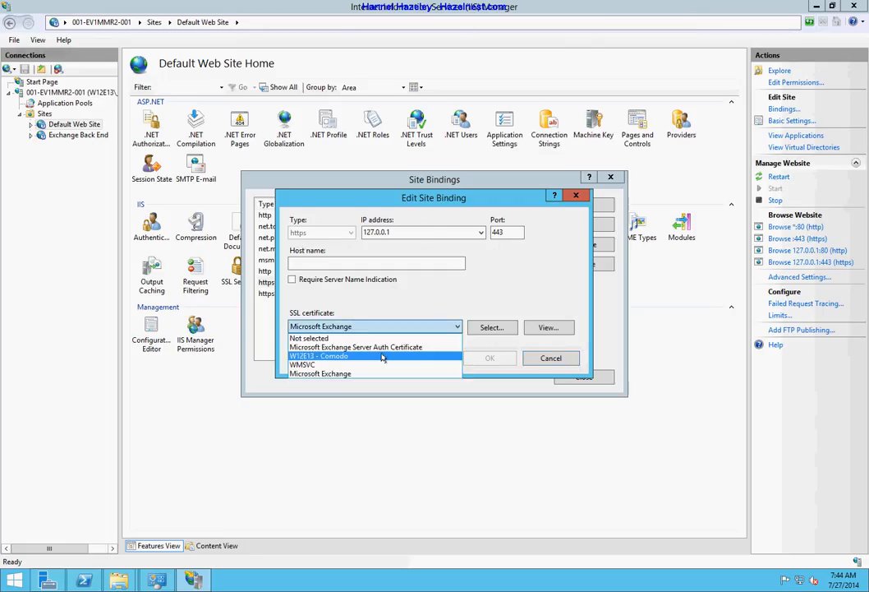
click(382, 356)
click(488, 358)
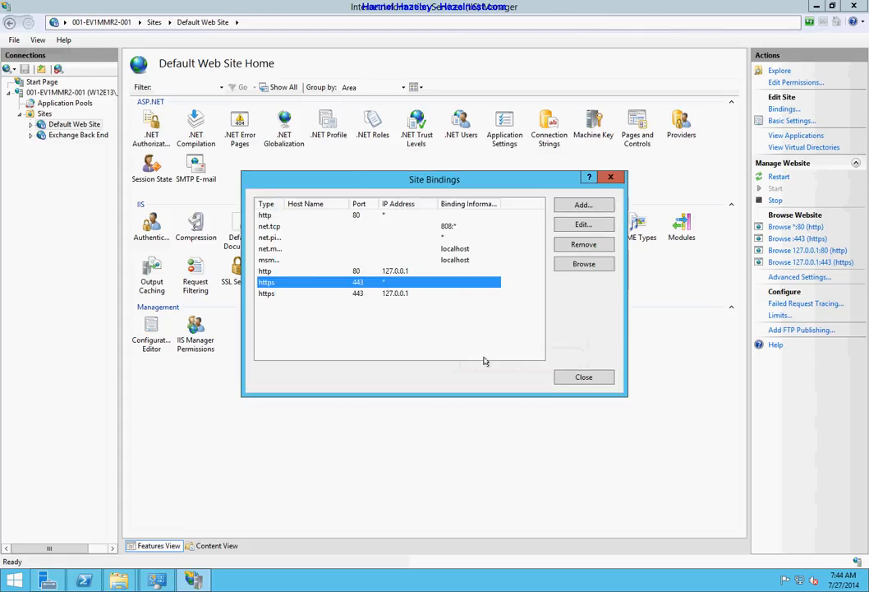
Verify both https 443 bindings use W12E13 - Comodo and close the bindings list
double_click(269, 293)
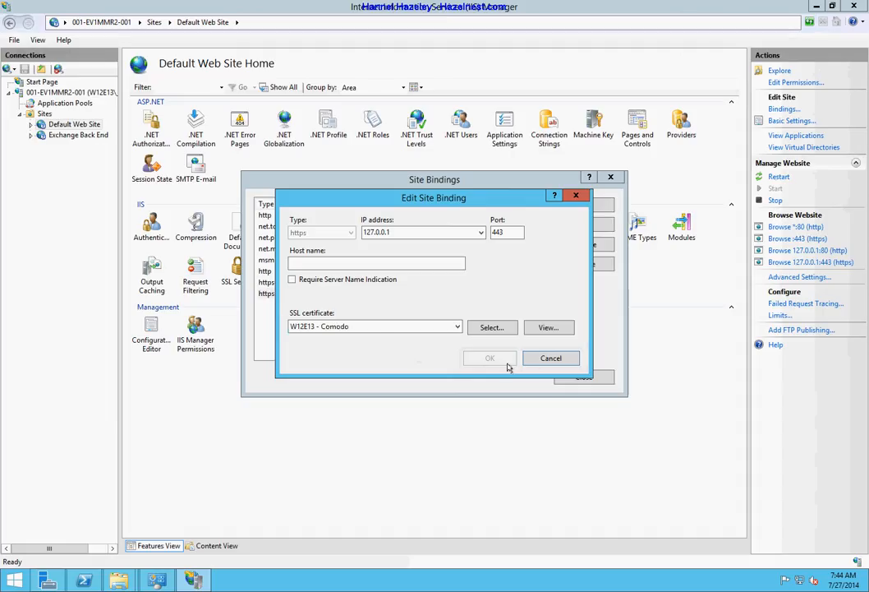
click(544, 359)
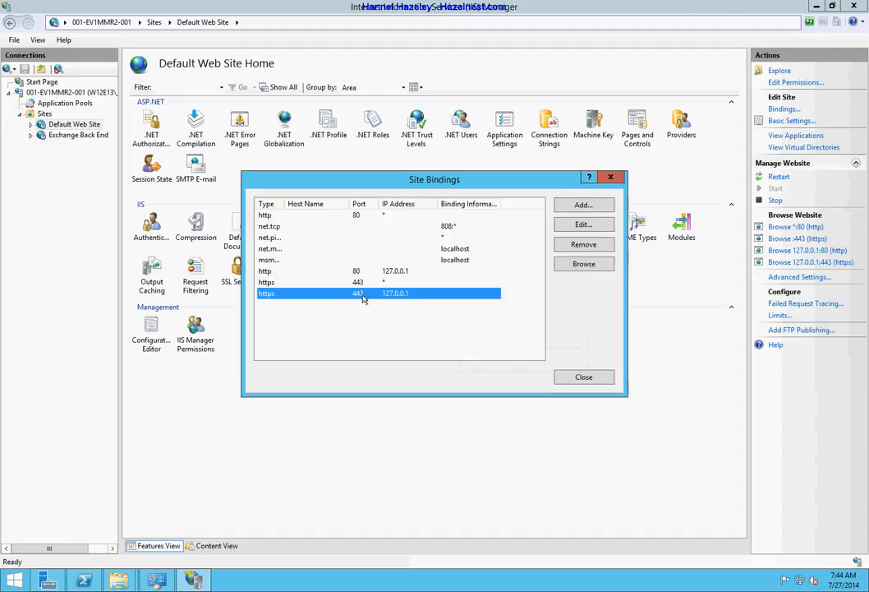
double_click(277, 283)
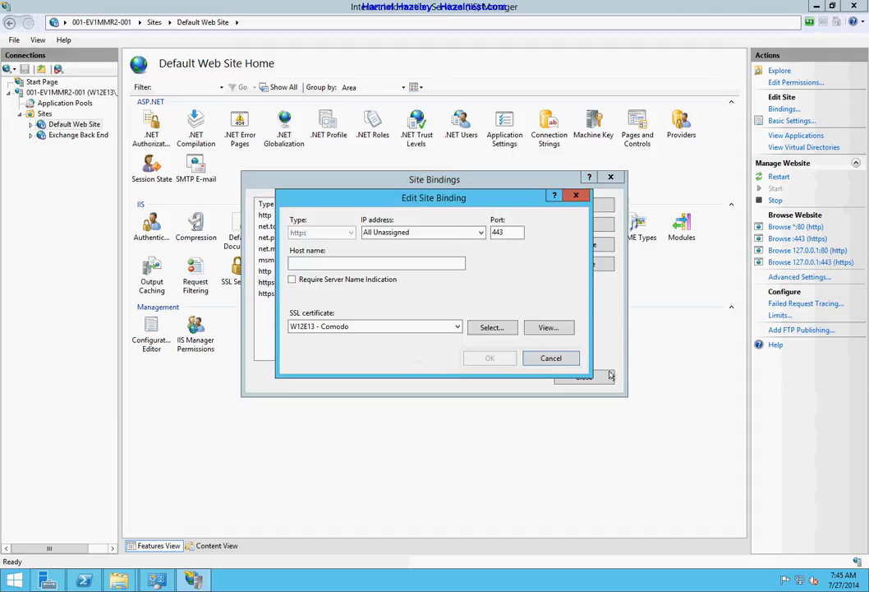
click(551, 359)
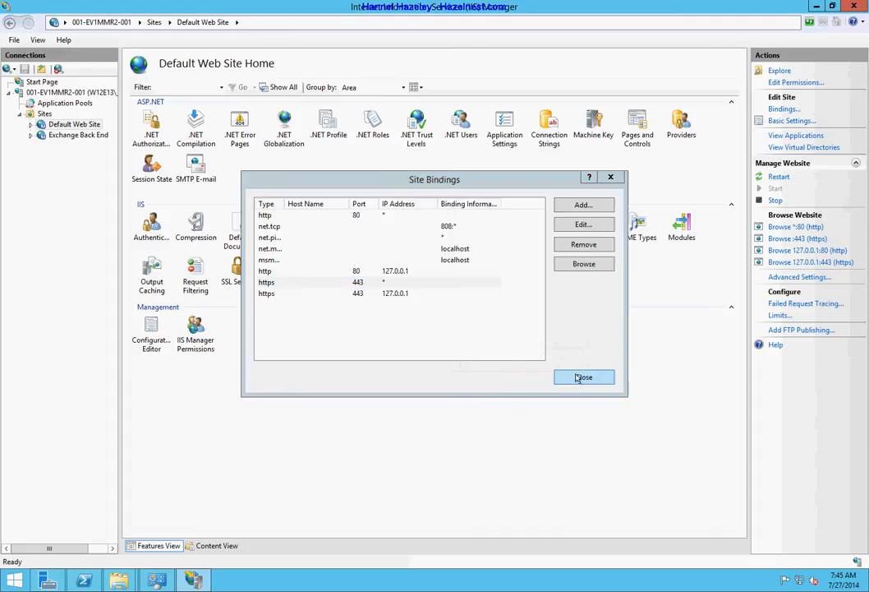
click(575, 376)
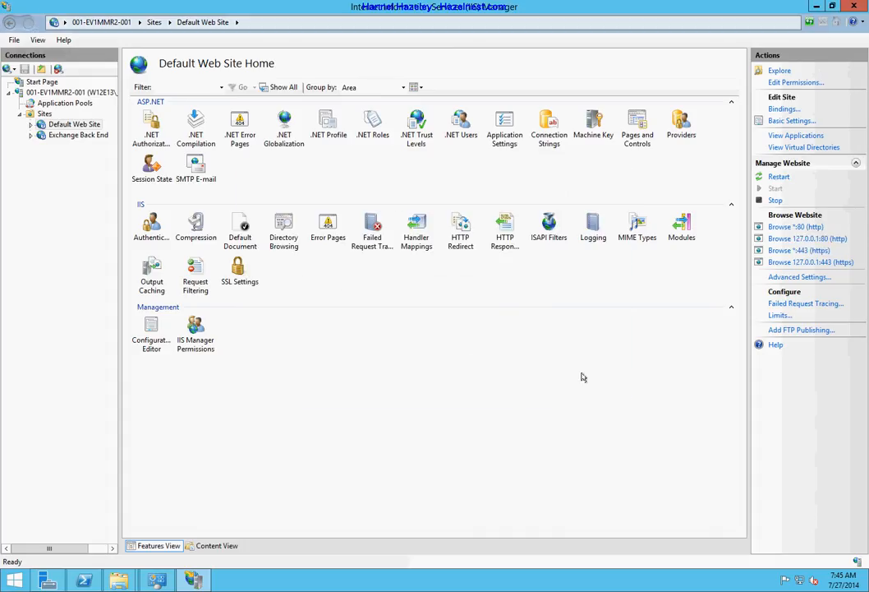
click(16, 580)
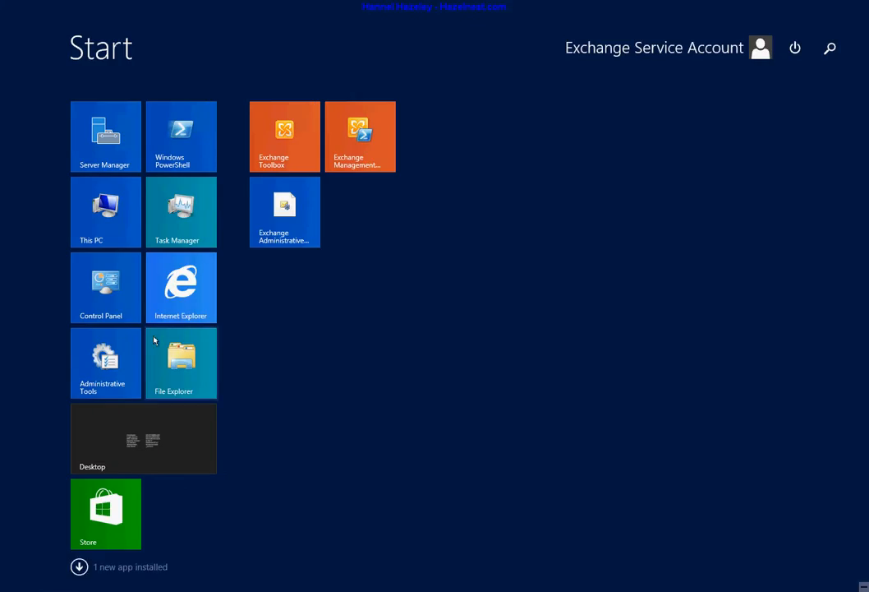
Launch Internet Explorer maximized and browse to localhost/ecp
click(173, 287)
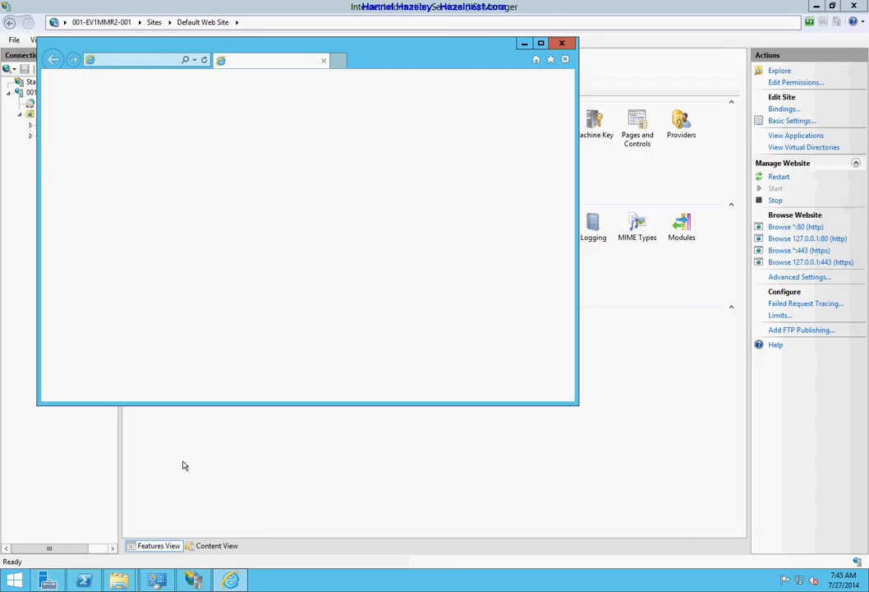
click(540, 44)
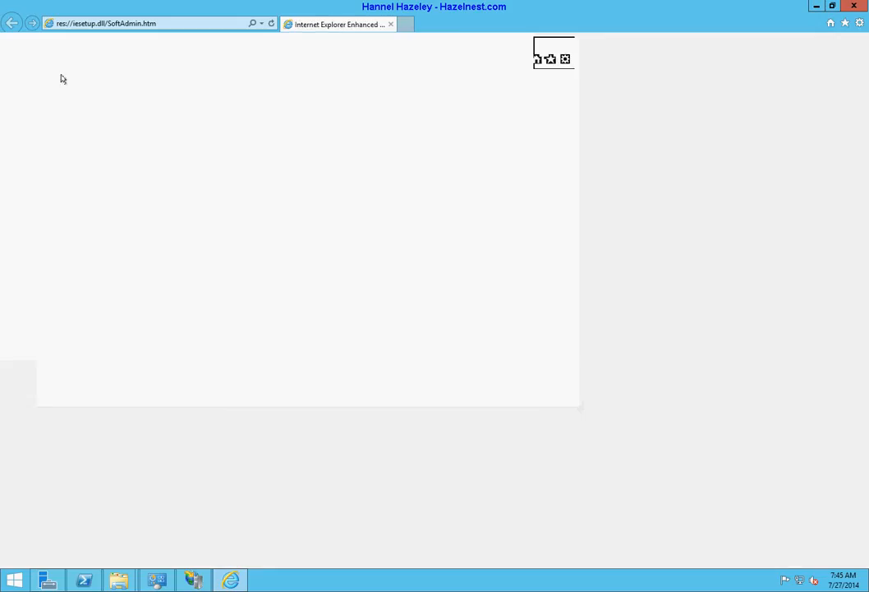
click(166, 23)
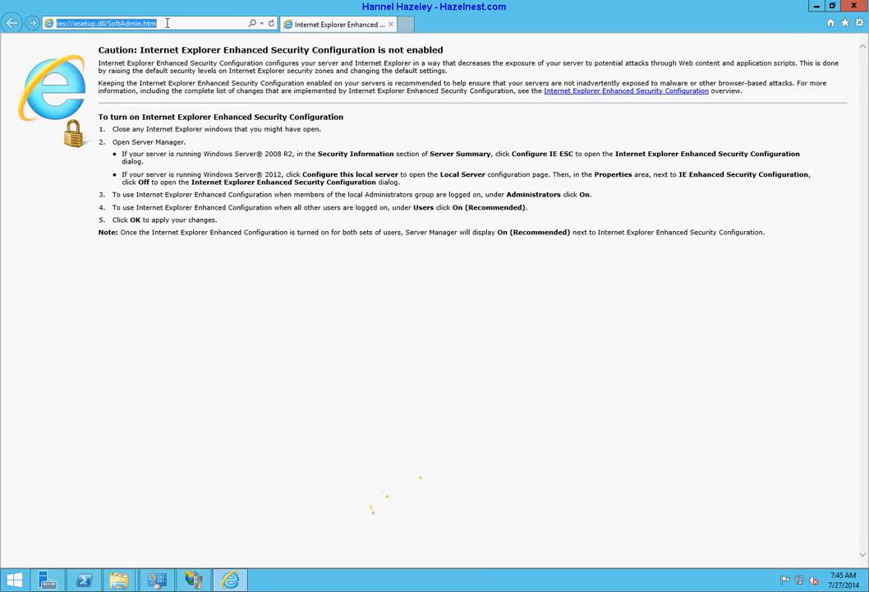
text(l)
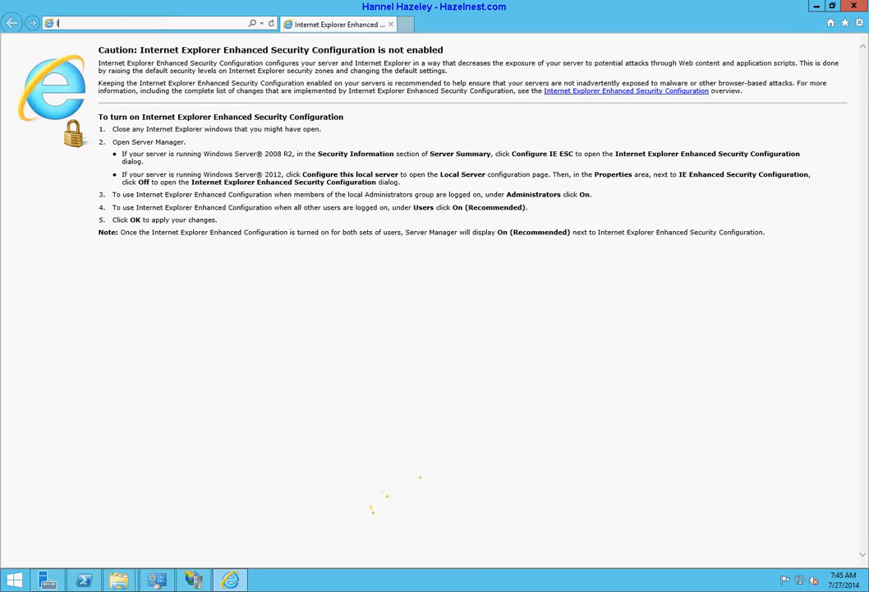
text(oc)
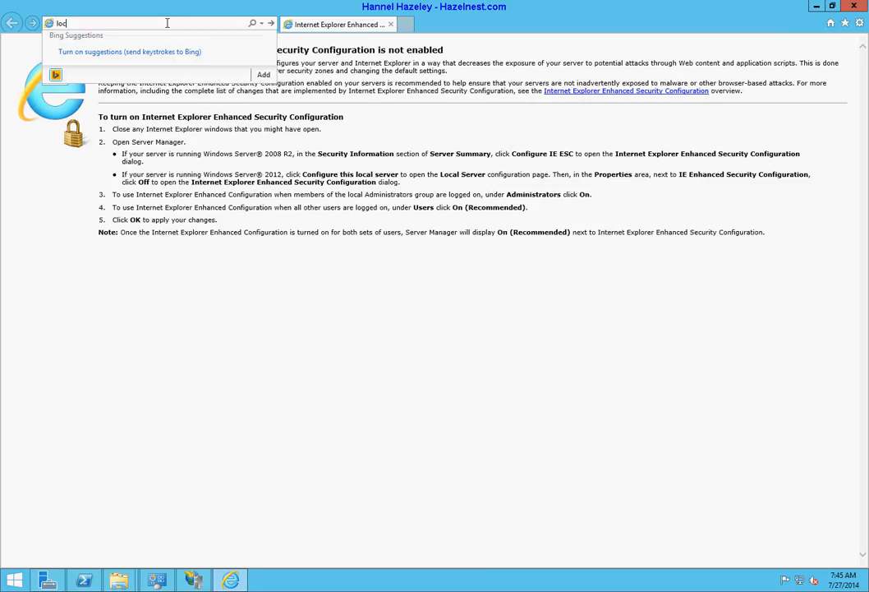
text(alhost/)
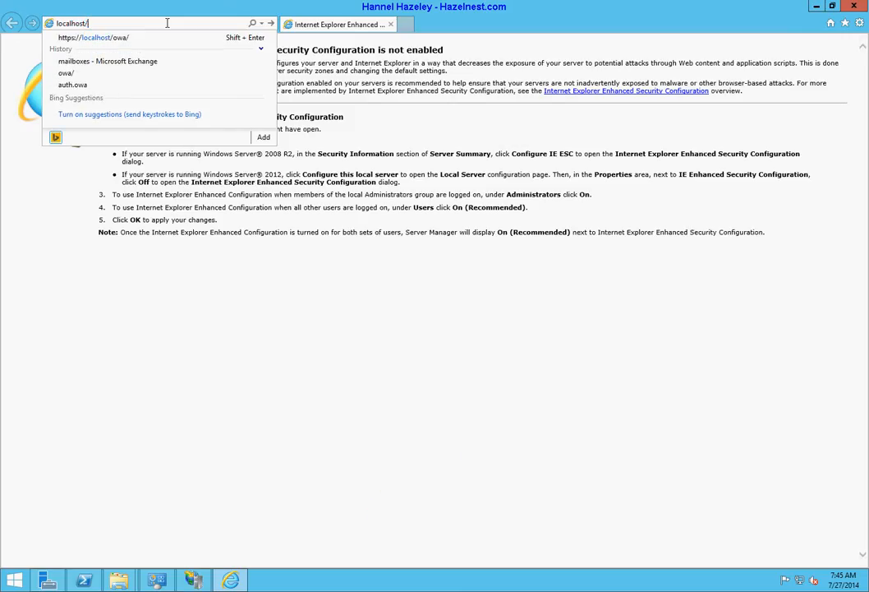
text(ecp/)
key(Return)
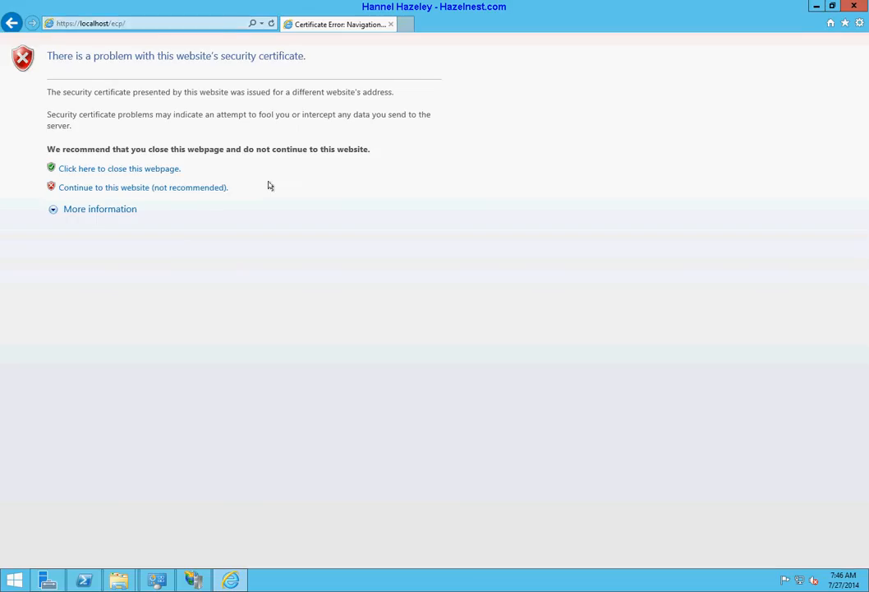
Continue past the warning and confirm the certificate is issued to w12e13.hazelnest.com by COMODO
click(182, 189)
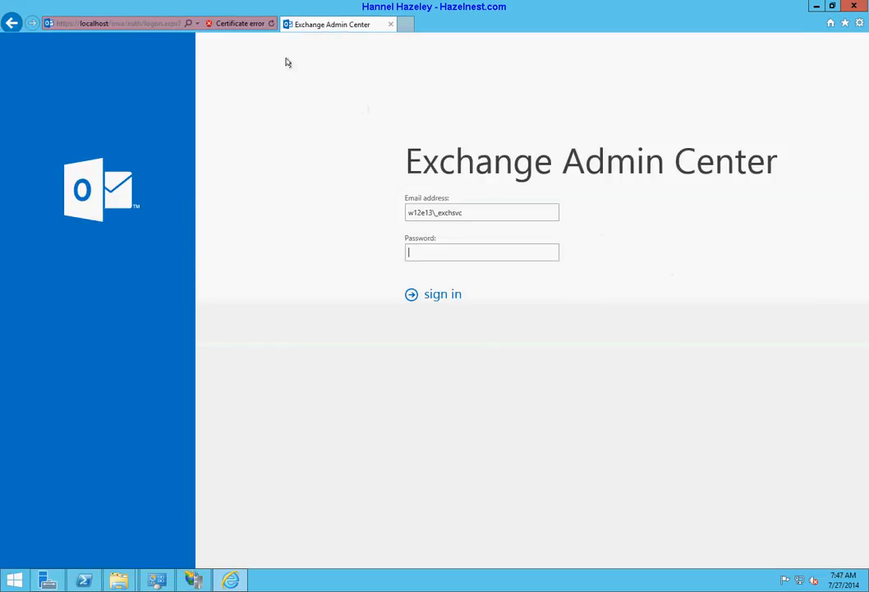
click(239, 24)
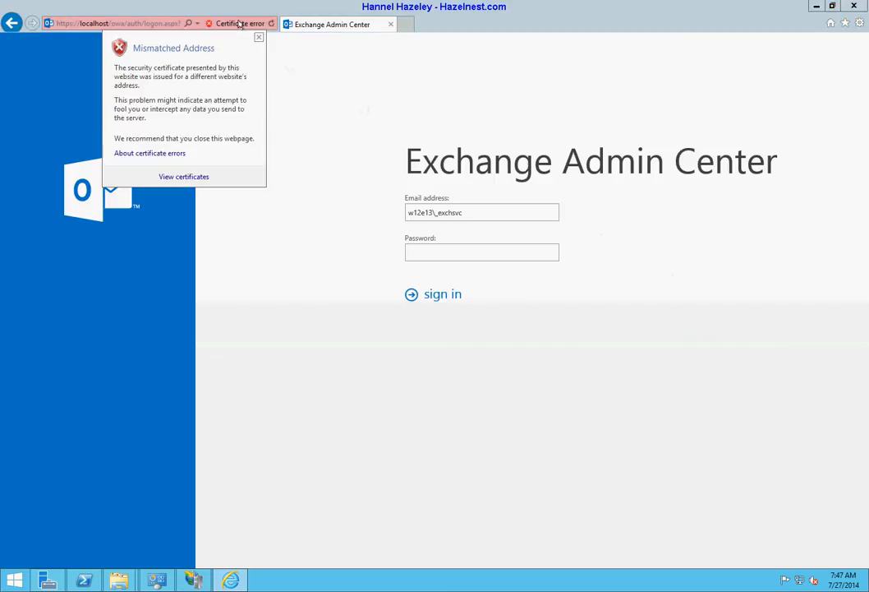
click(174, 177)
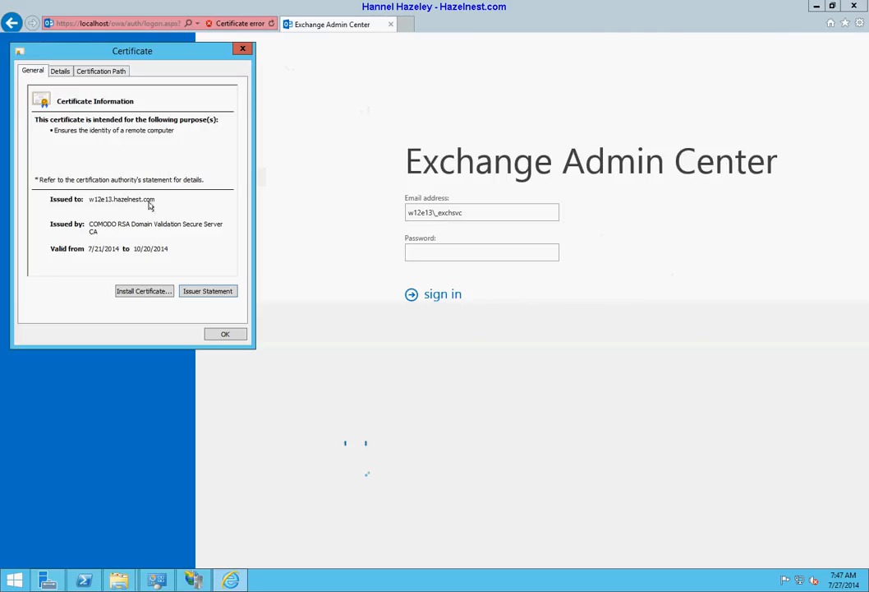
click(243, 51)
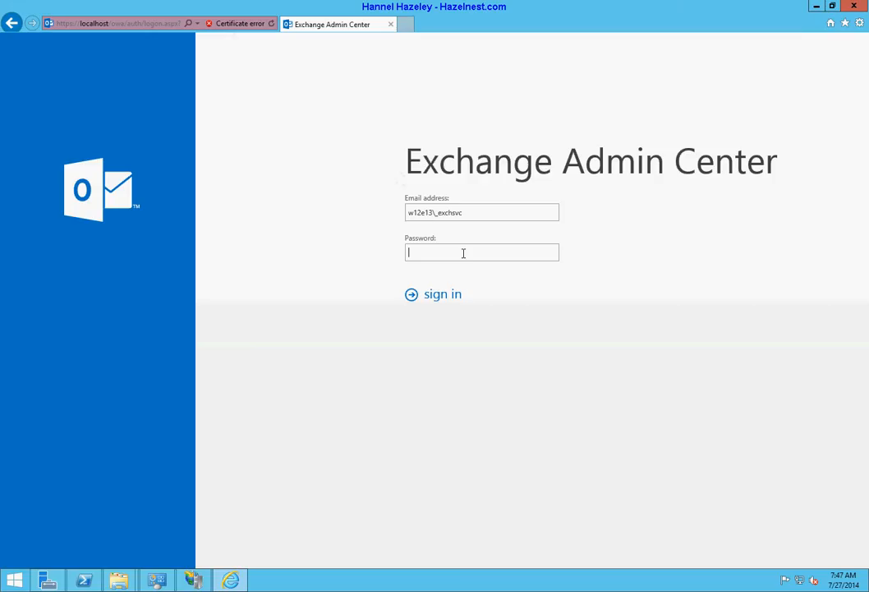
Sign in with the admin password and view server 001-EV1CAS2-001's certificates
text(********)
key(Return)
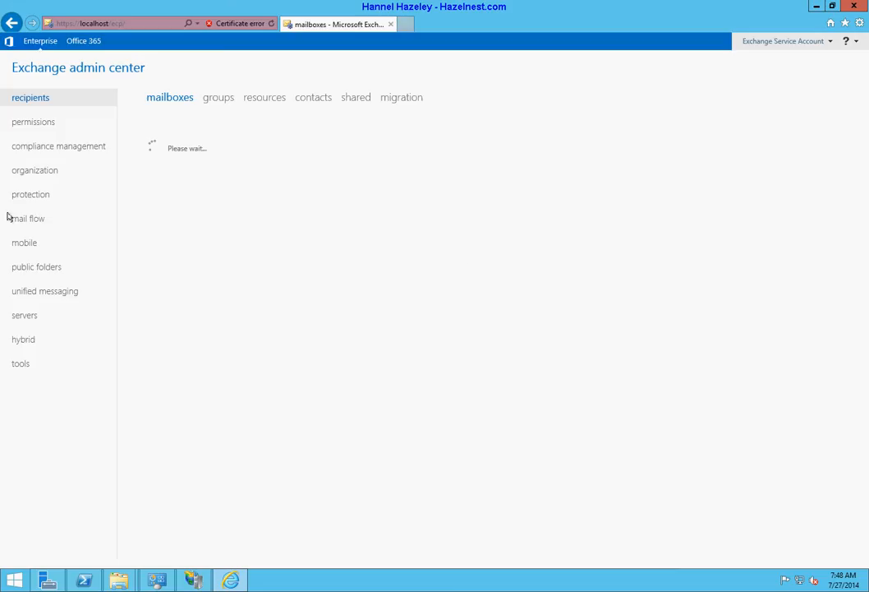
click(25, 315)
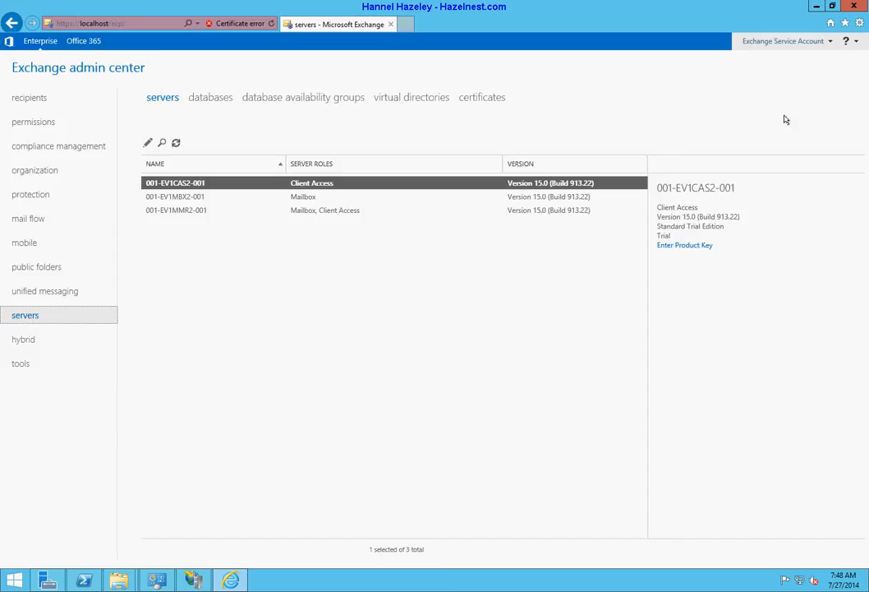
click(481, 99)
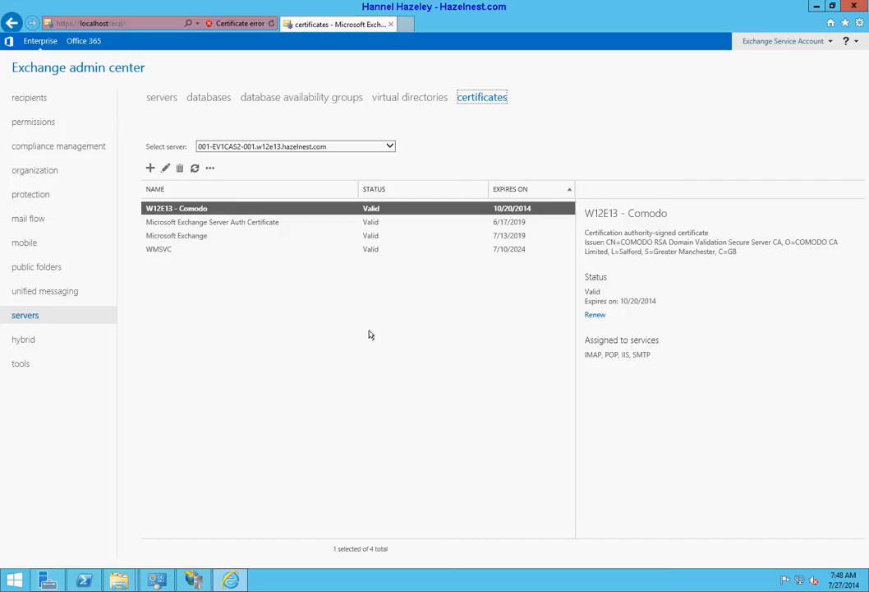
Switch to server 001-EV1MMR2-001 and edit its W12E13 - Comodo certificate
click(282, 146)
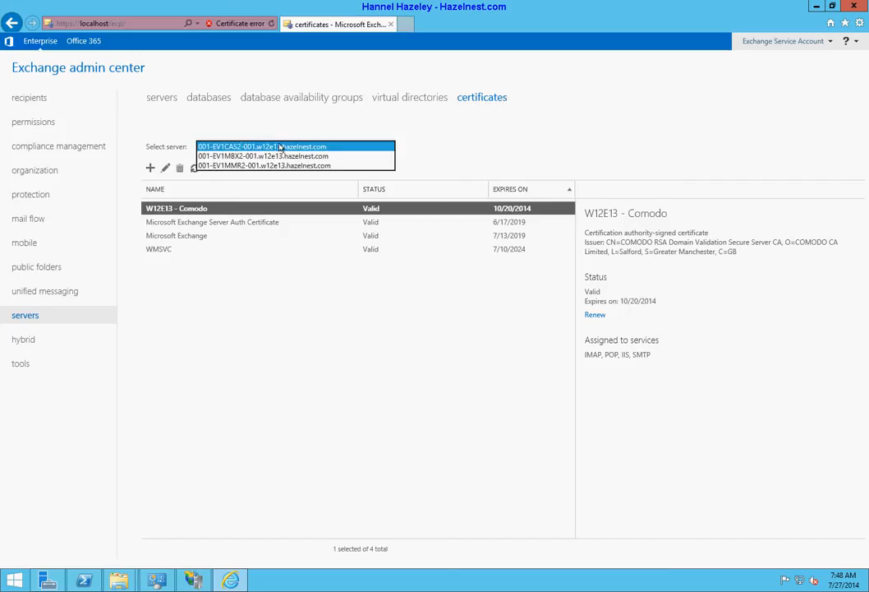
click(273, 165)
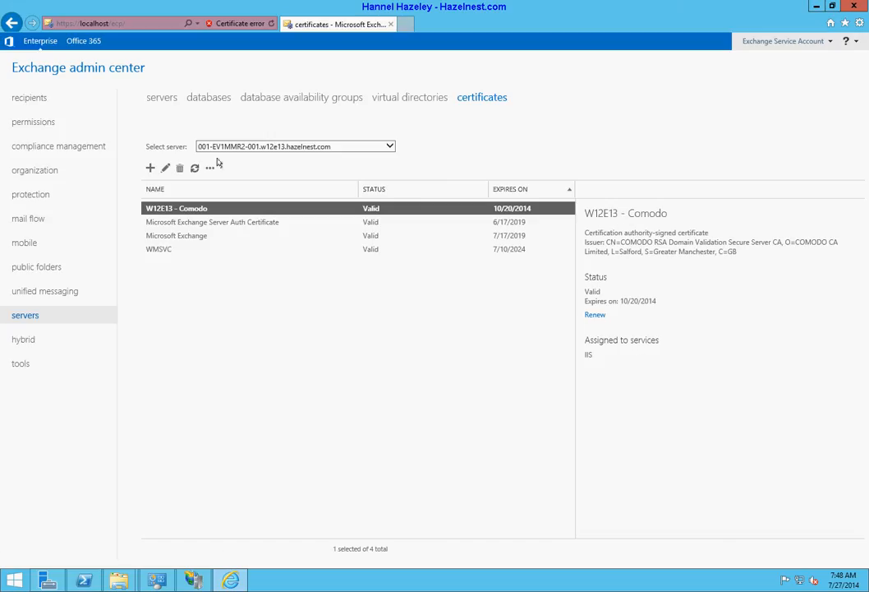
click(163, 170)
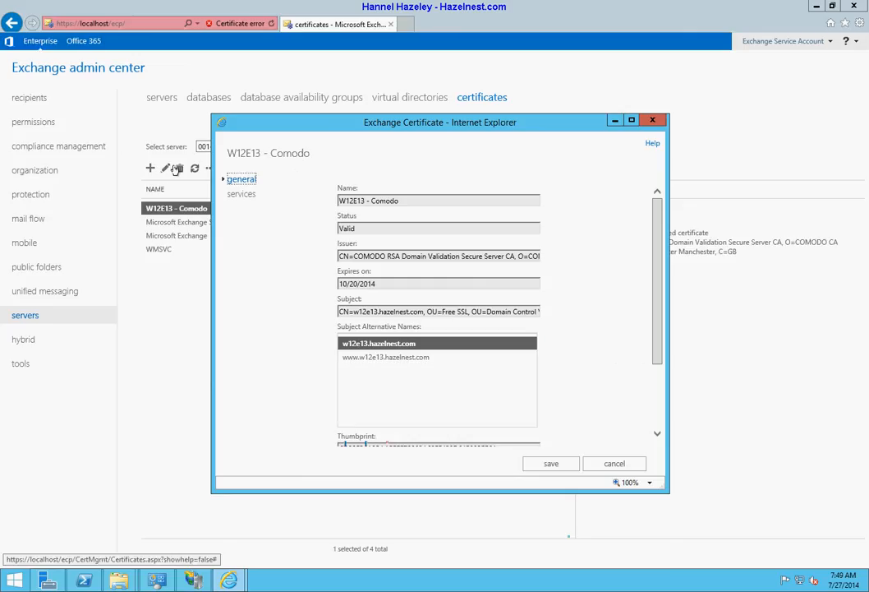
Add SMTP, IMAP and POP to the certificate's services, confirming replacement of the default SMTP certificate
click(243, 195)
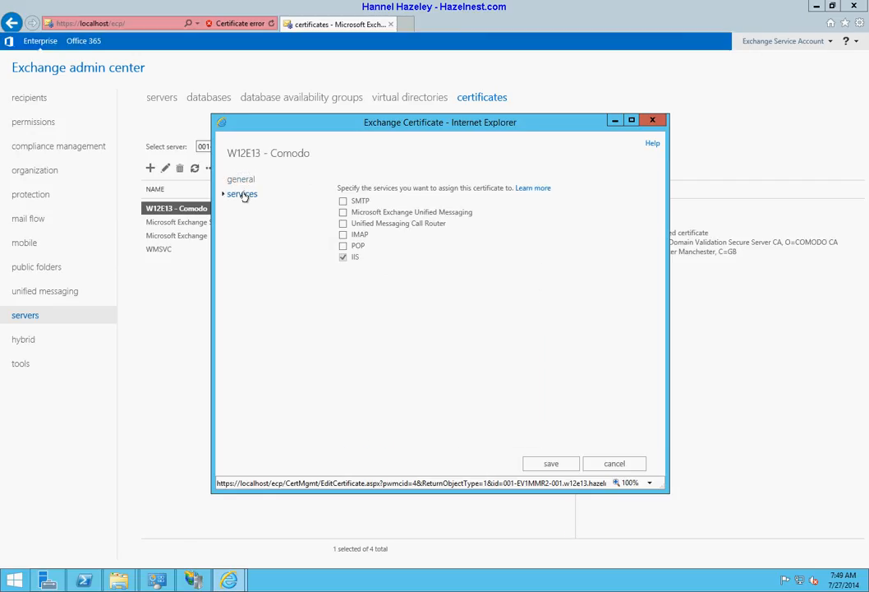
click(342, 201)
click(342, 234)
click(342, 245)
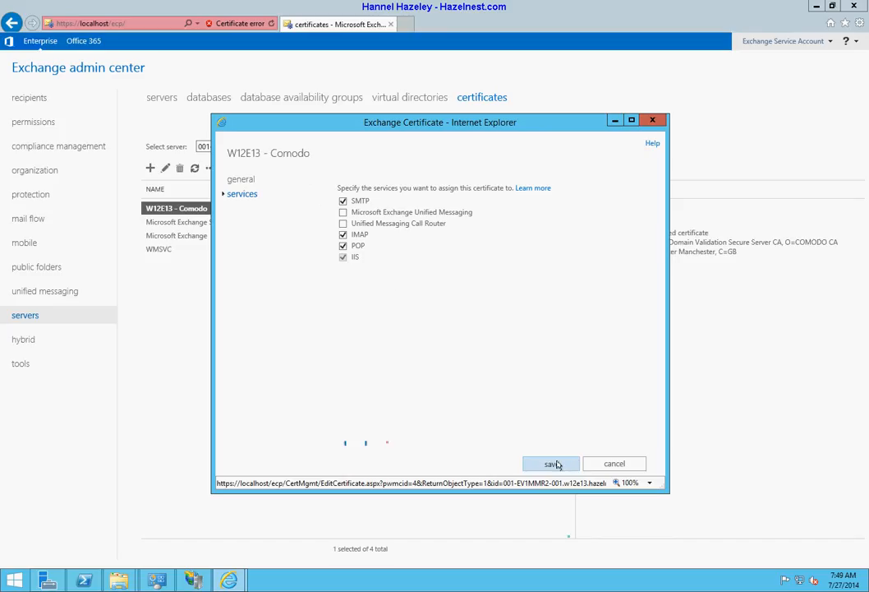
click(554, 463)
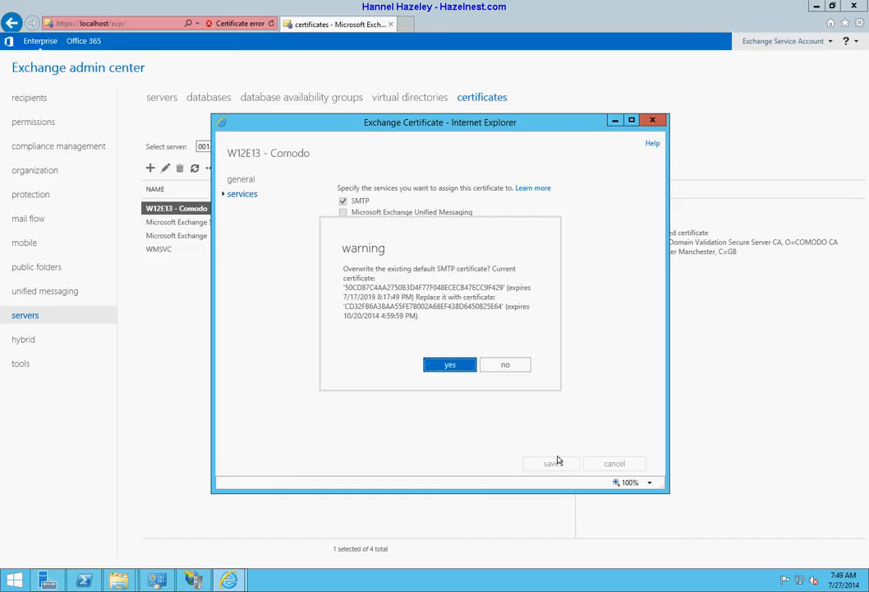
click(449, 366)
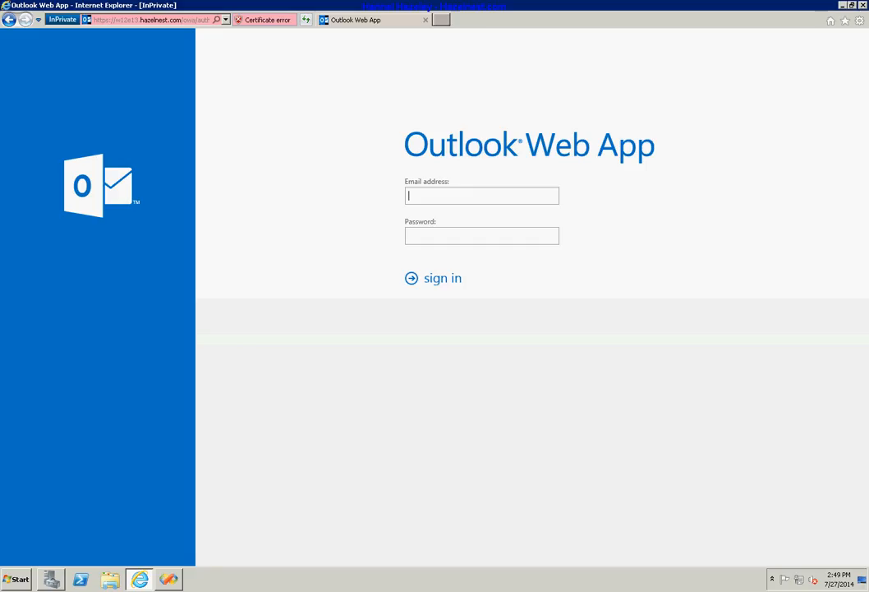
Close Internet Explorer and start a new InPrivate browsing window
click(864, 8)
right_click(139, 578)
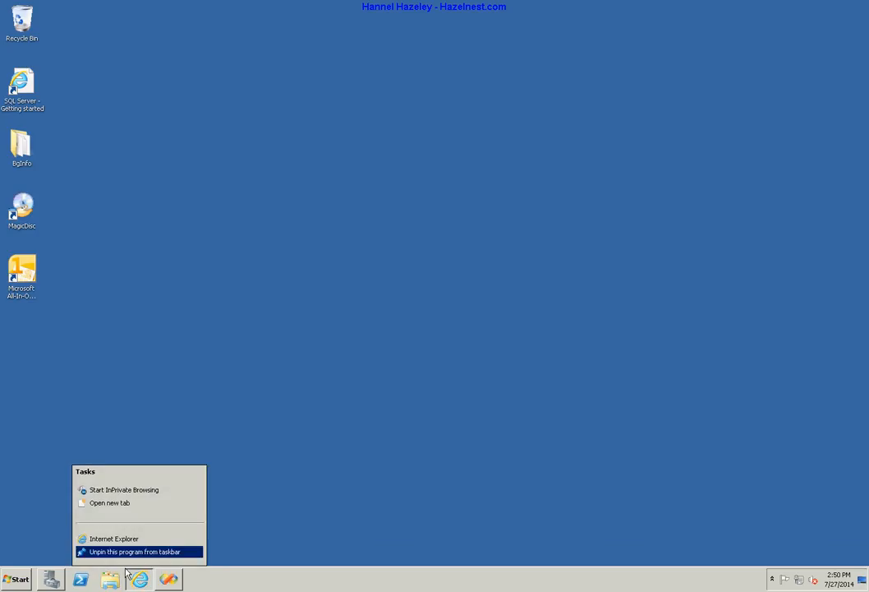
click(136, 491)
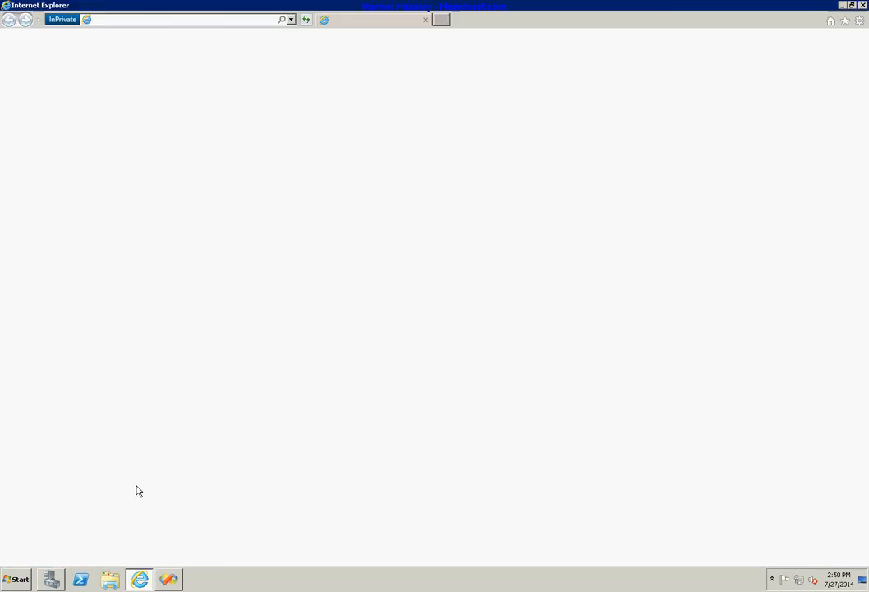
right_click(123, 19)
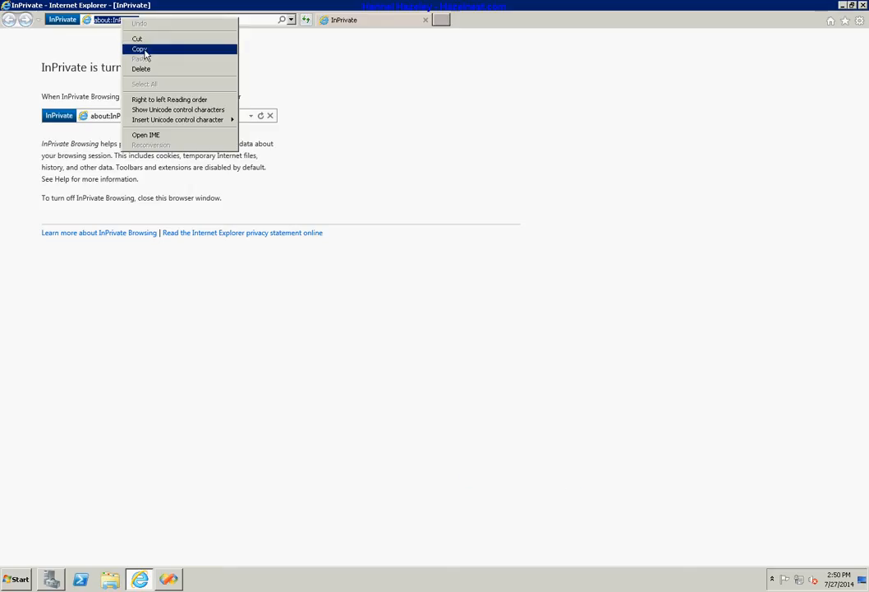
click(88, 52)
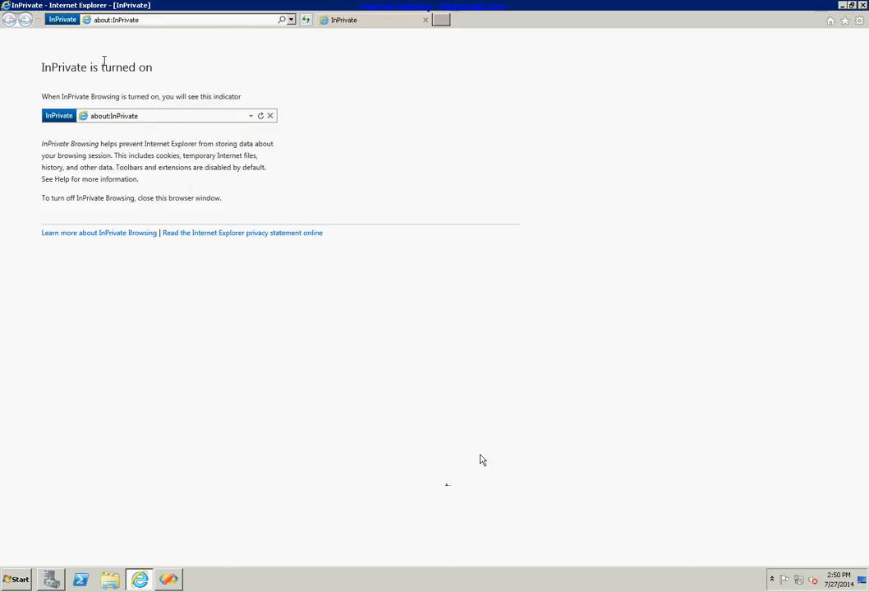
click(156, 19)
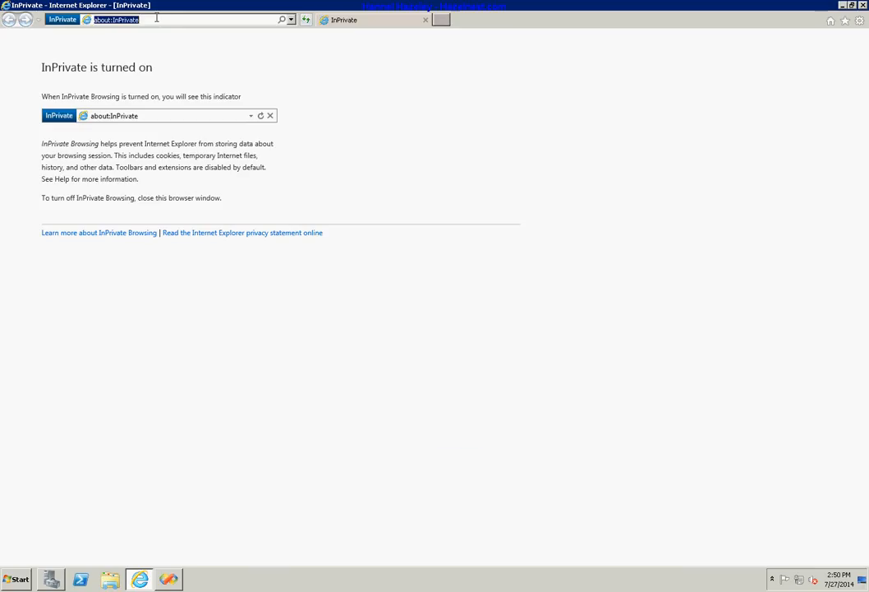
text(https)
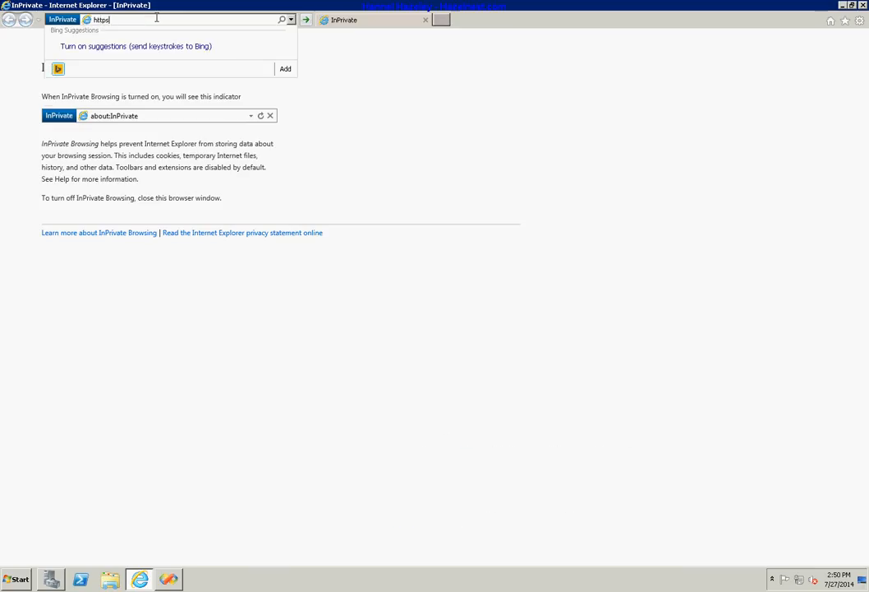
text(://)
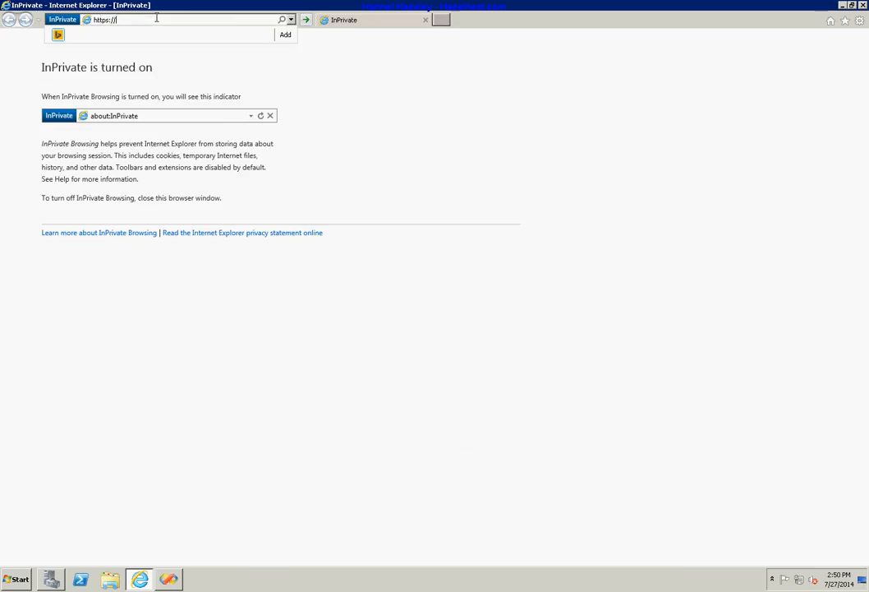
text(w12e13.)
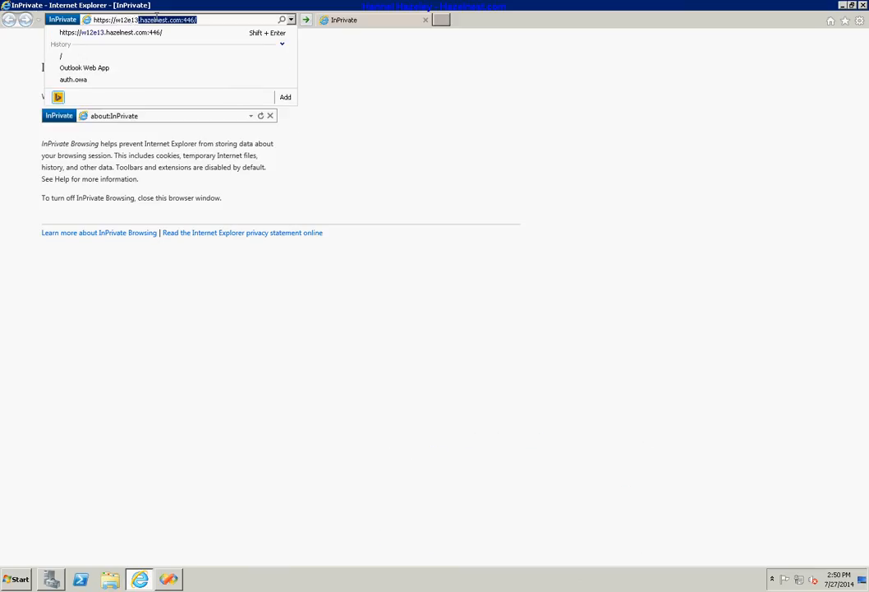
text(hazelnest.com)
key(Delete)
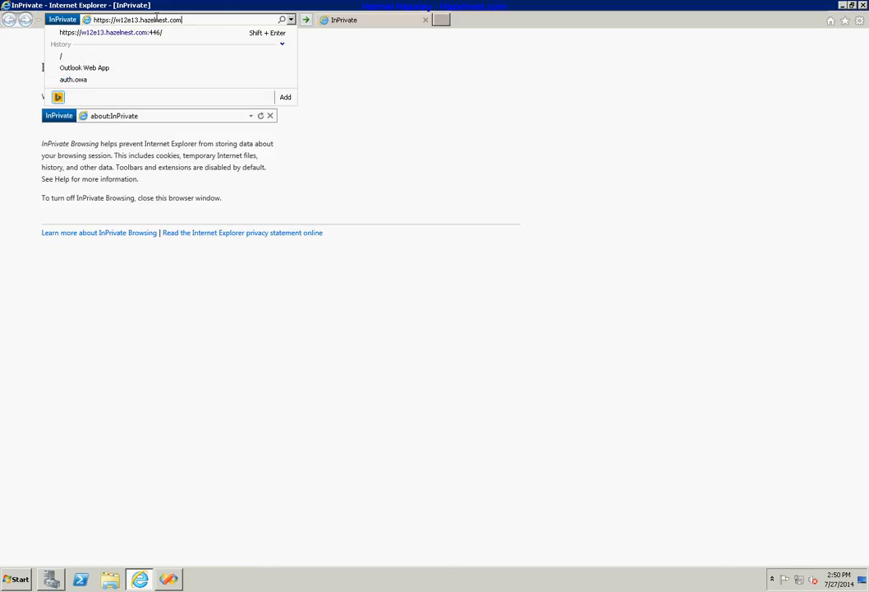
key(Return)
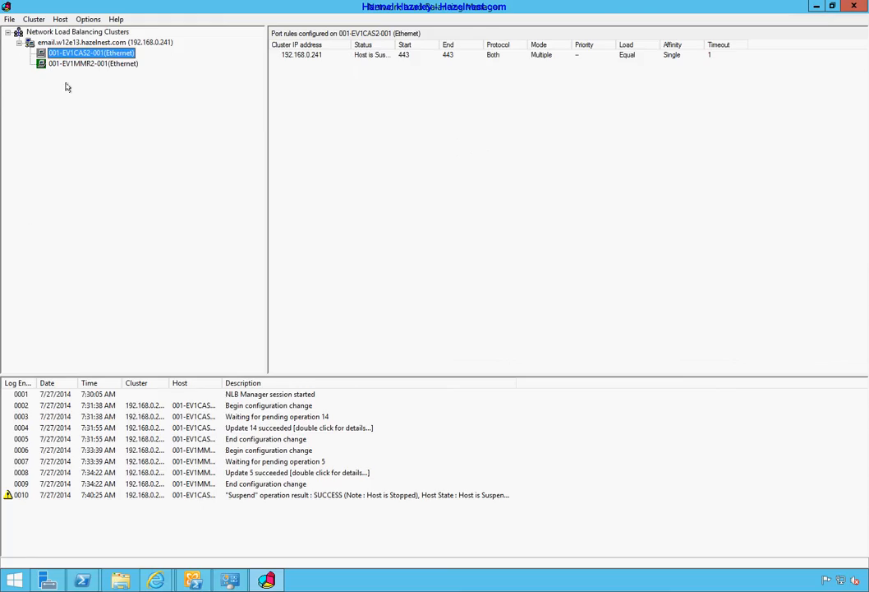
Check each host's port rules and widen Status to read 001-EV1CAS2-001 as Host is Suspended
click(69, 63)
click(68, 52)
drag(393, 43, 436, 44)
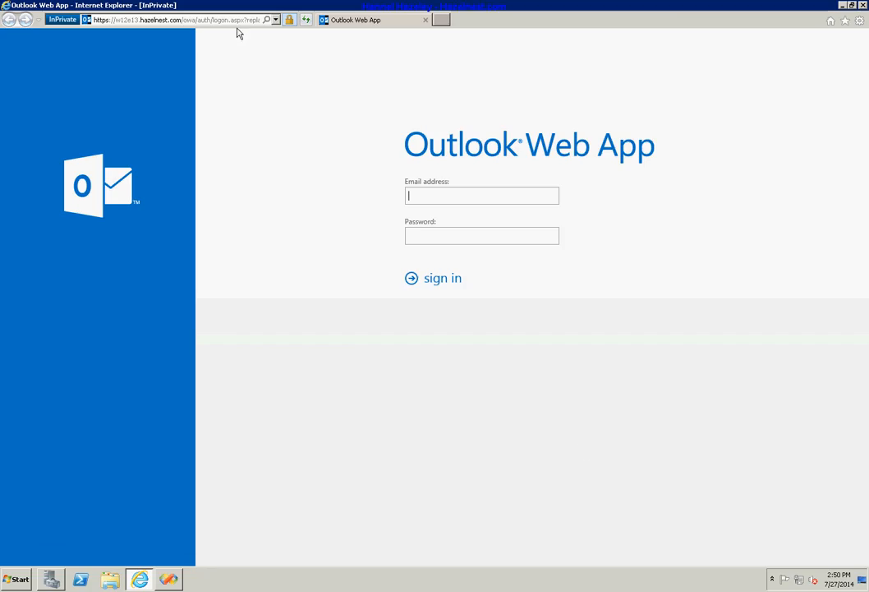
Check the site certificate and confirm it is issued by COMODO for w12e13.hazelnest.com
click(289, 22)
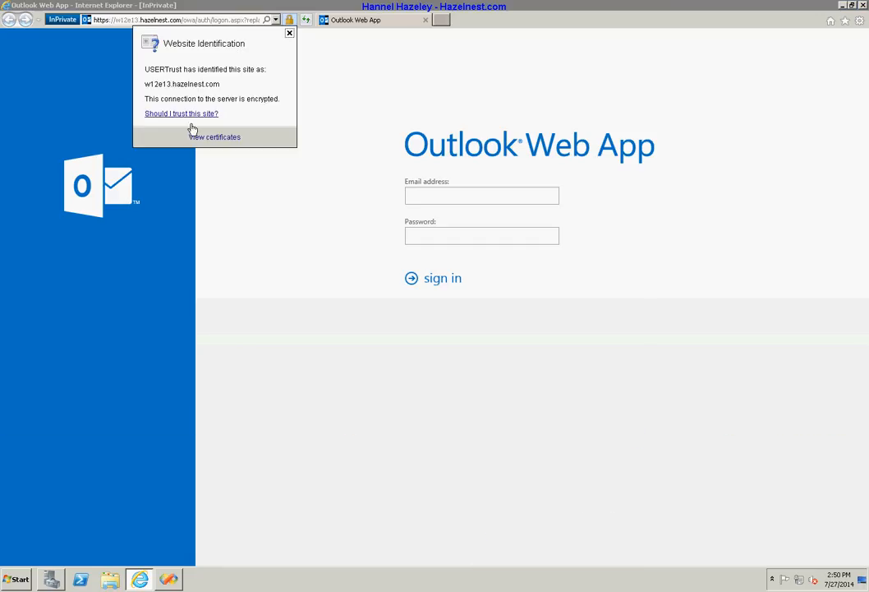
click(207, 141)
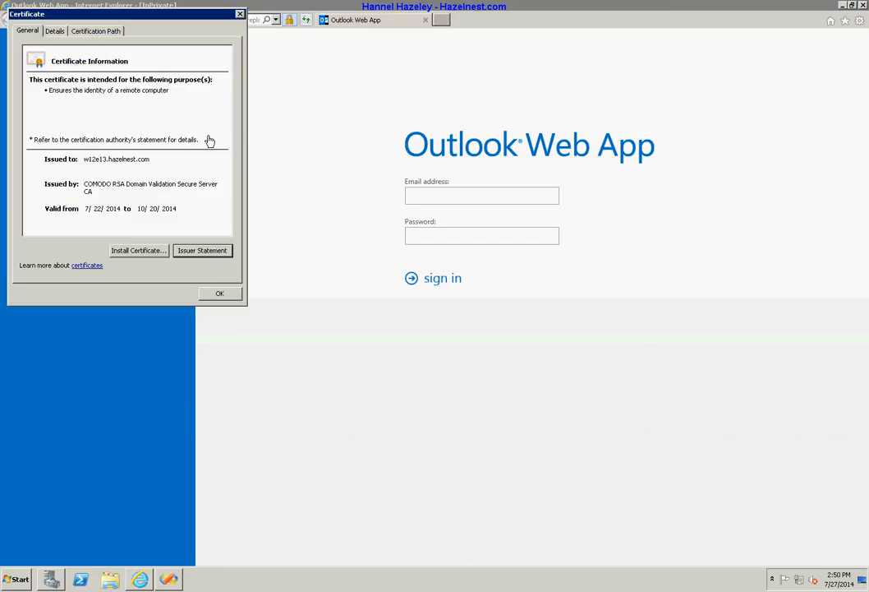
click(219, 293)
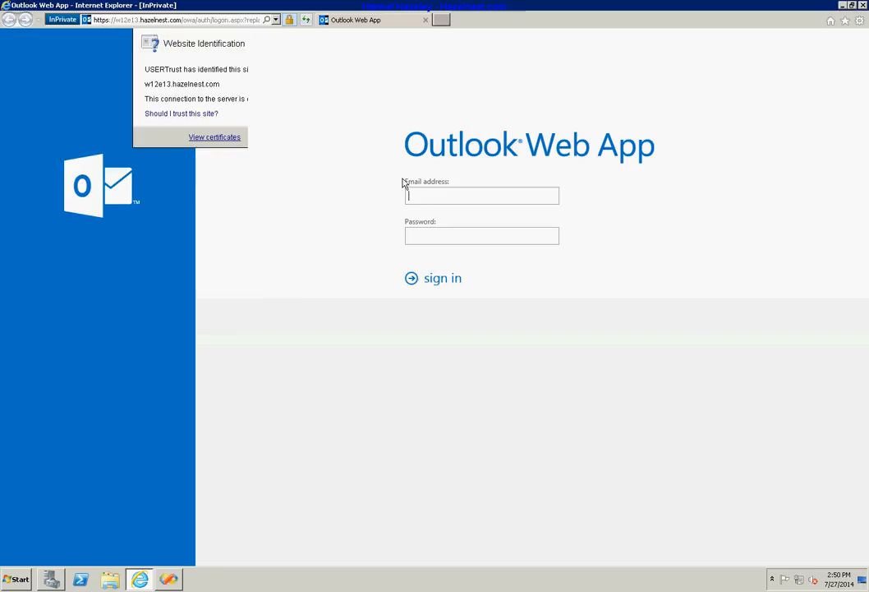
Sign in to Outlook Web App with the test user's e-mail address and password
click(440, 197)
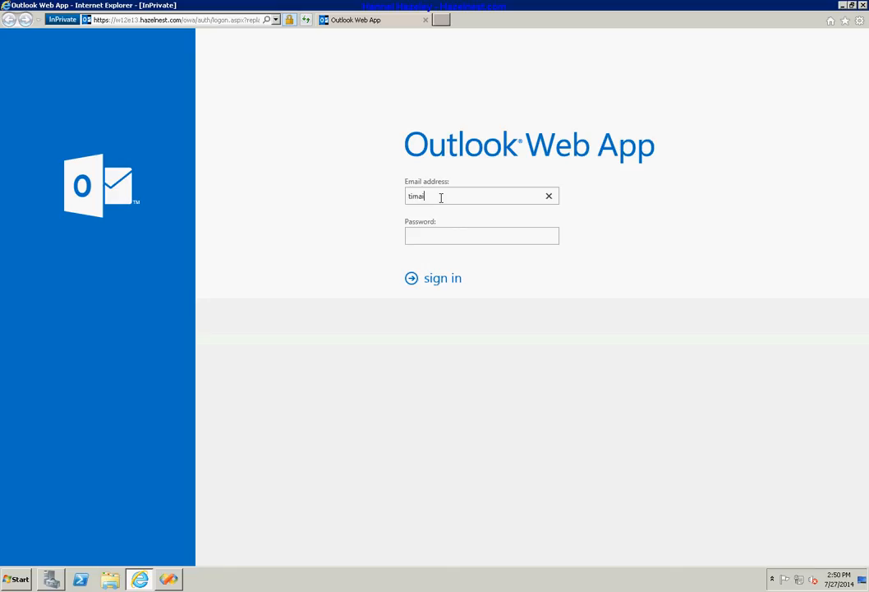
key(Tab)
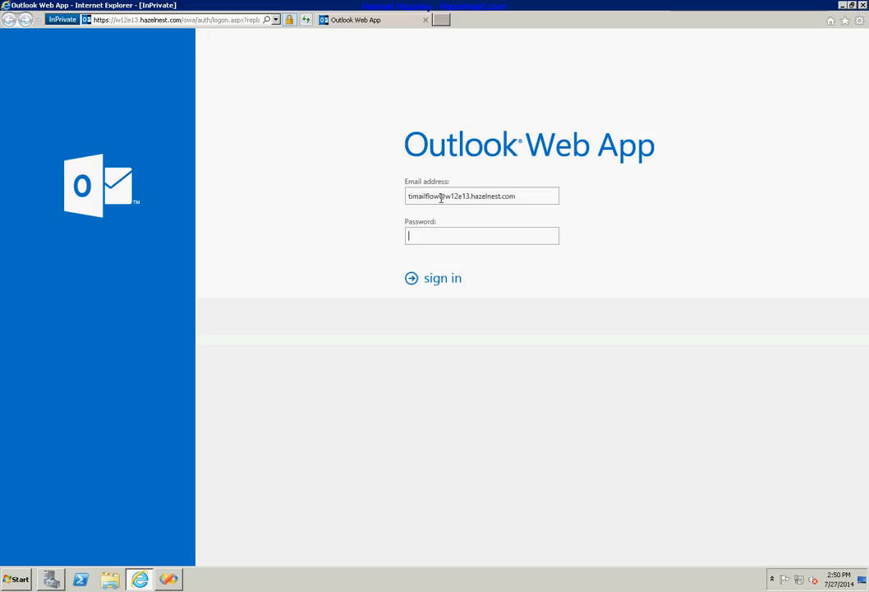
text(********)
key(Return)
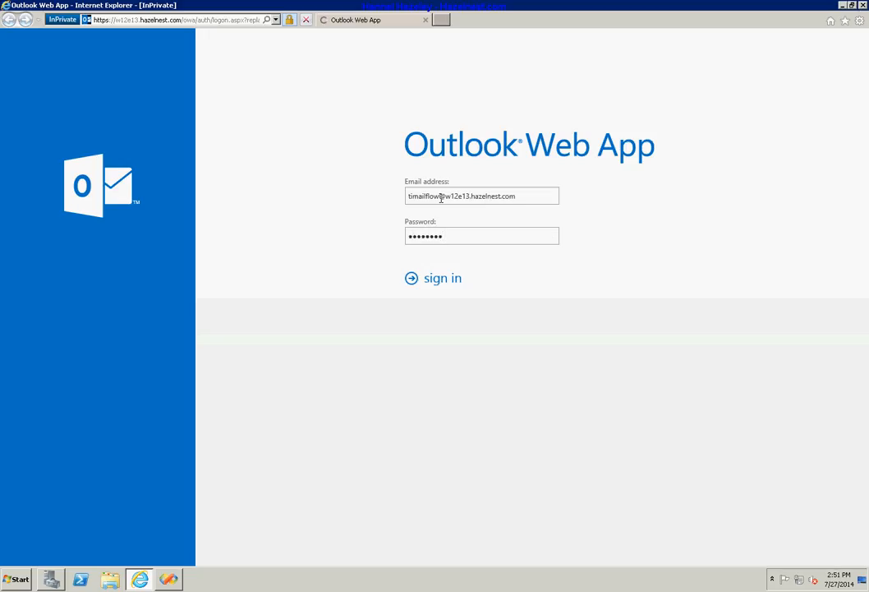